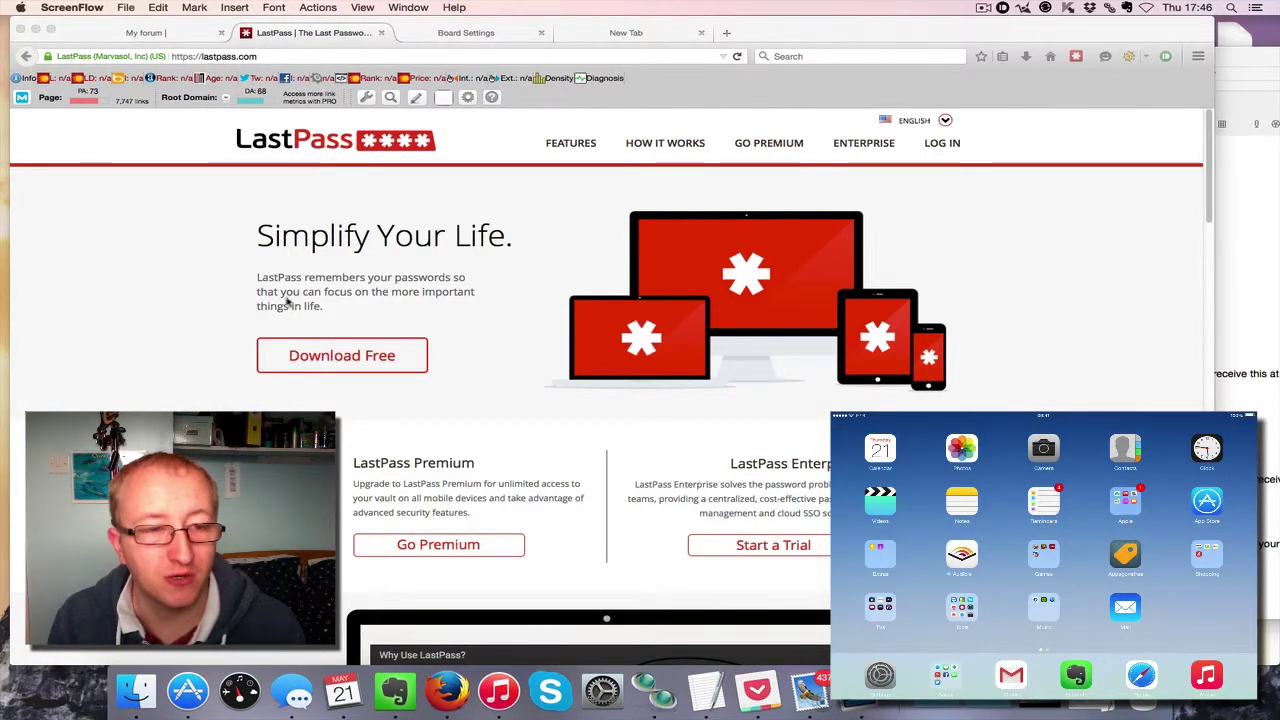
Step: Bring the Firefox window with the LastPass homepage to the front
left_click(962, 210)
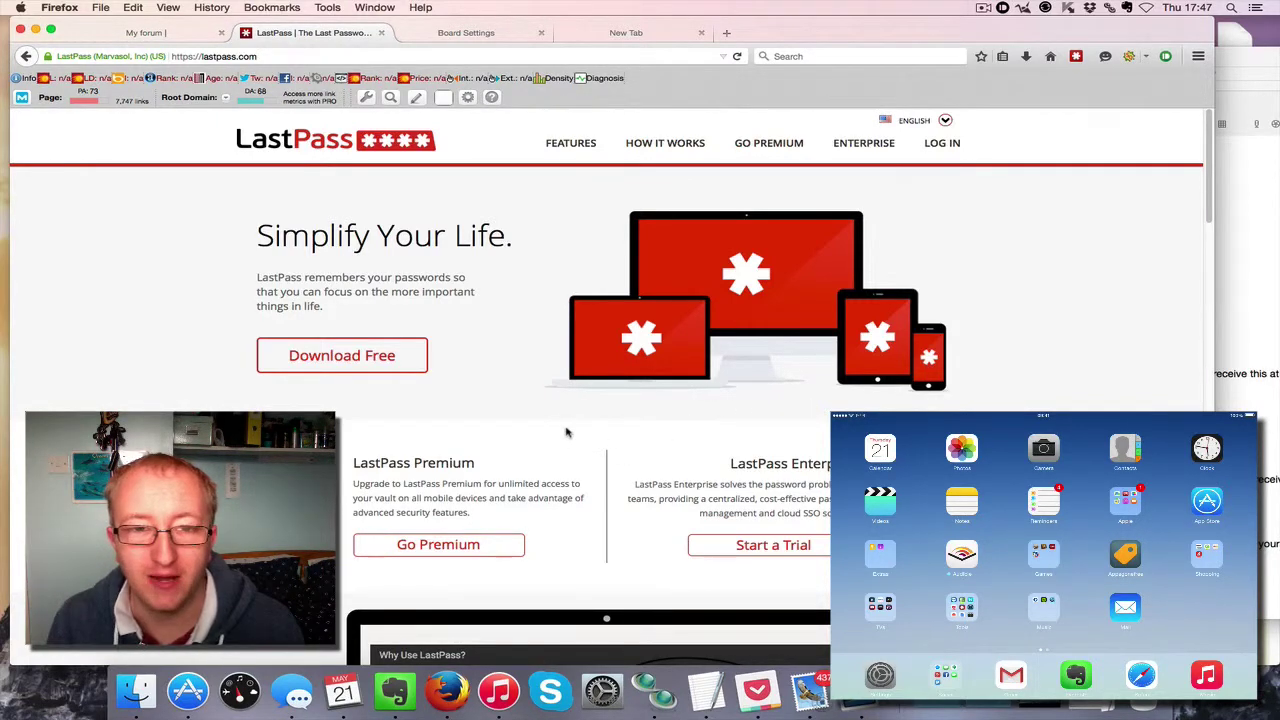
Step: Glance at the LastPass toolbar menu, then switch to the MDR Tech My forum tab
left_click(1076, 57)
left_click(1076, 57)
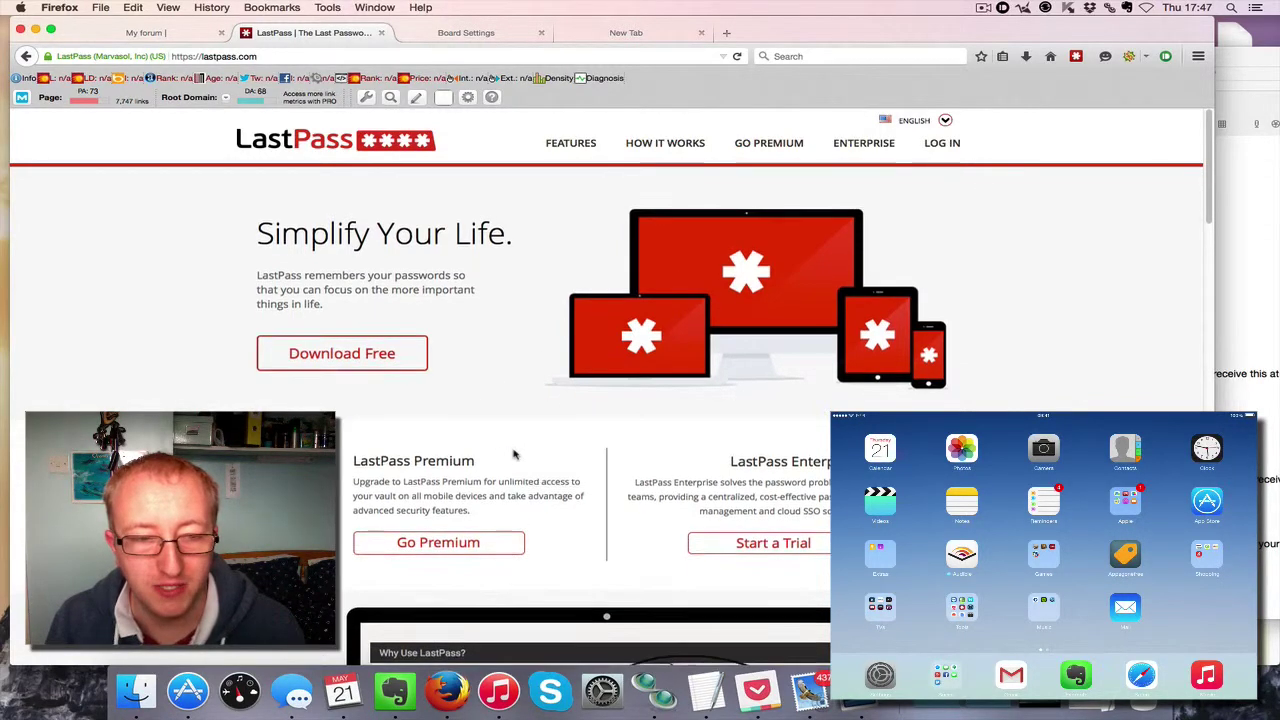
scroll(514, 455, "down", 1)
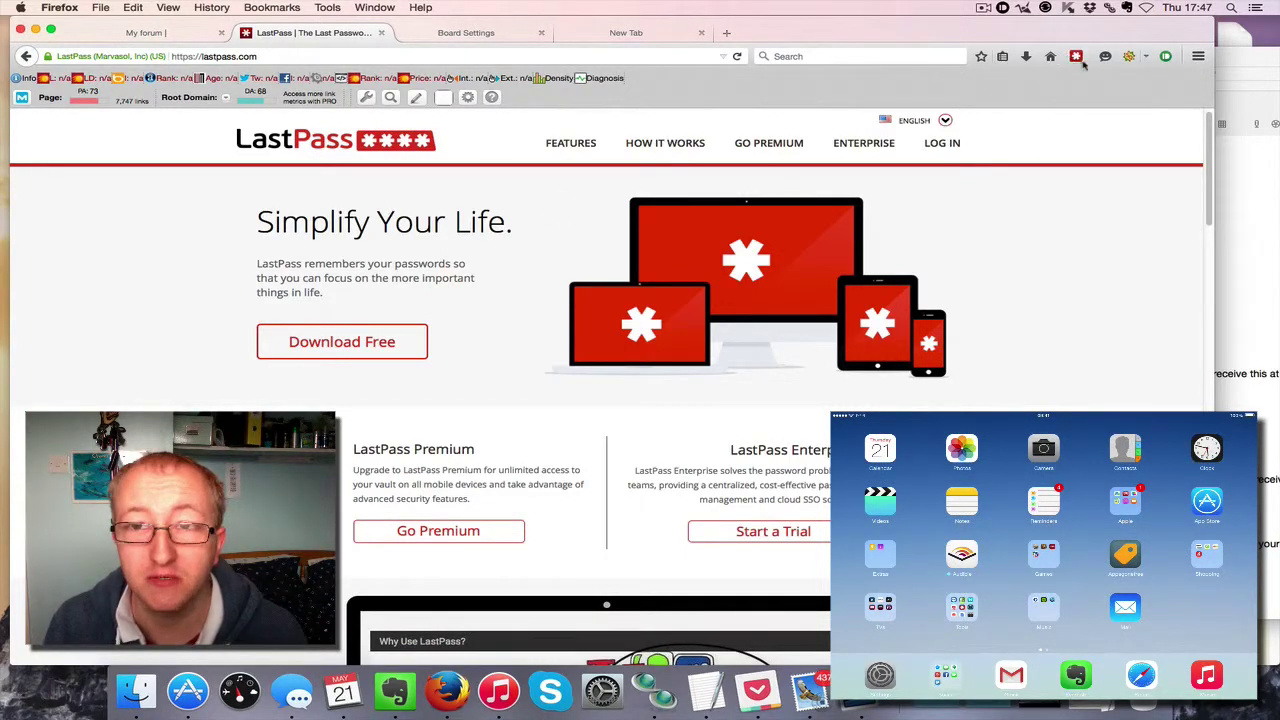
left_click(160, 34)
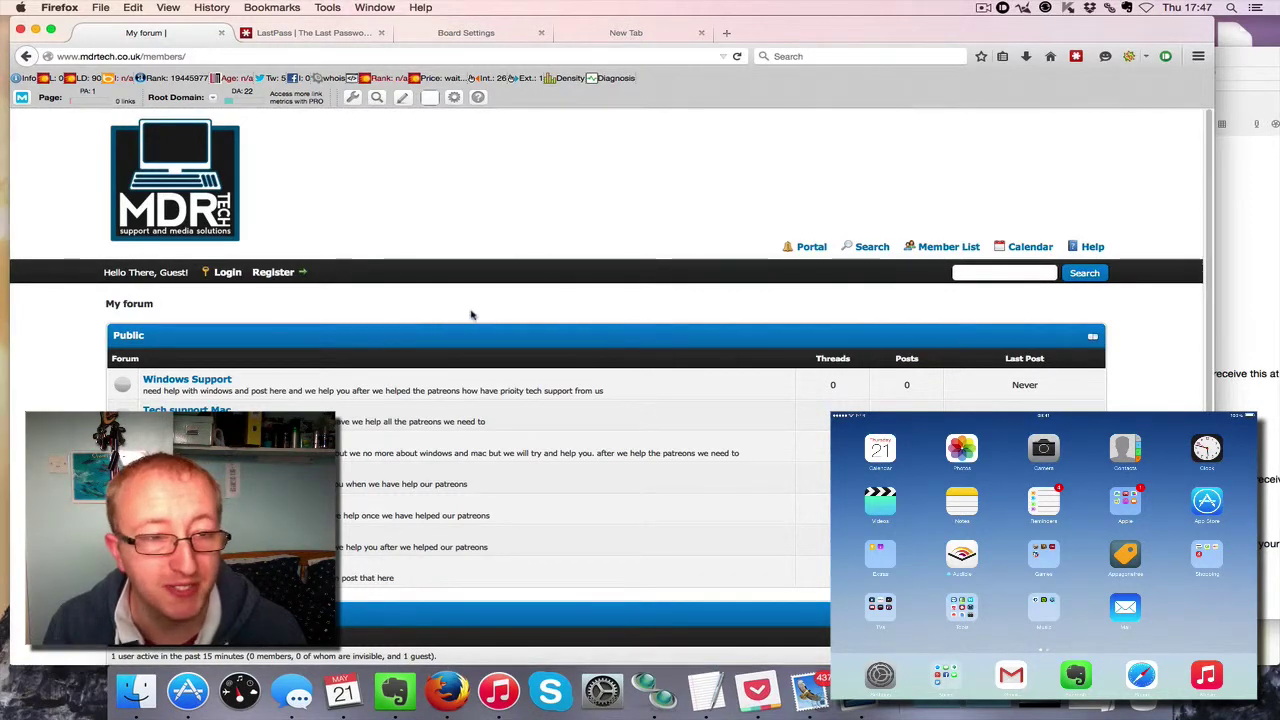
Step: Begin registering a new MDR Tech forum account and accept the registration agreement
left_click(173, 57)
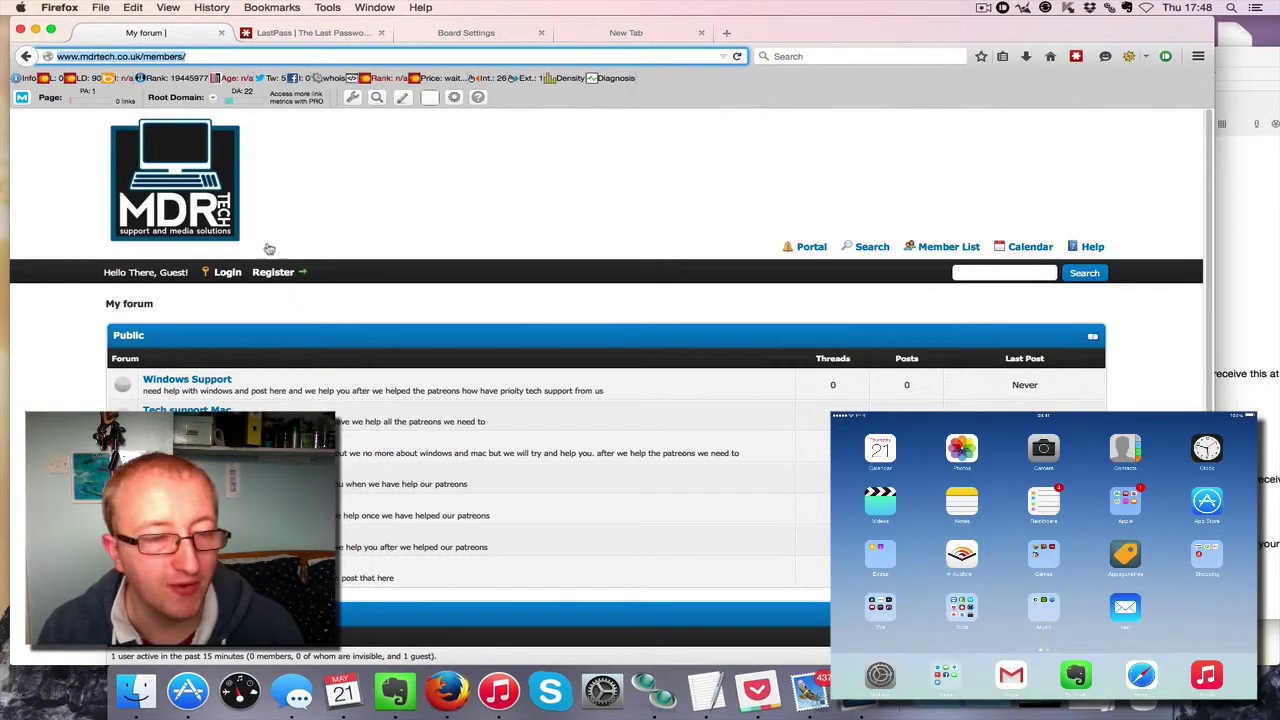
left_click(273, 274)
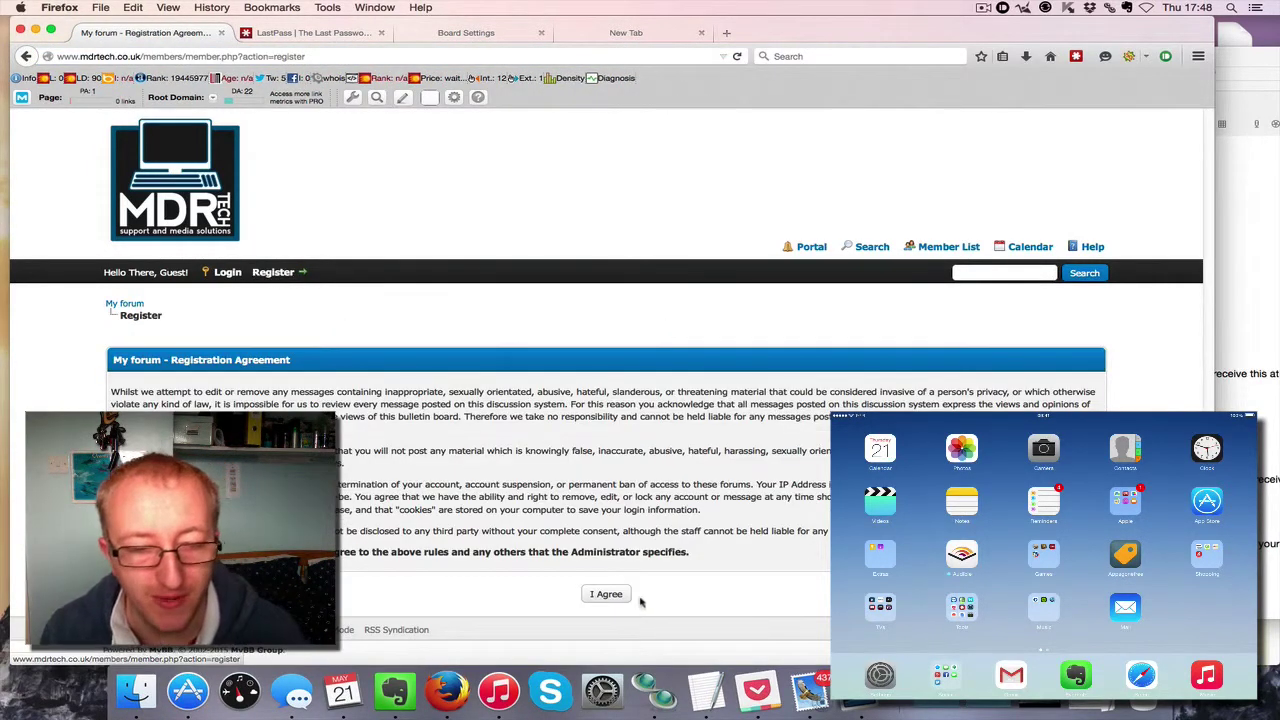
left_click(617, 597)
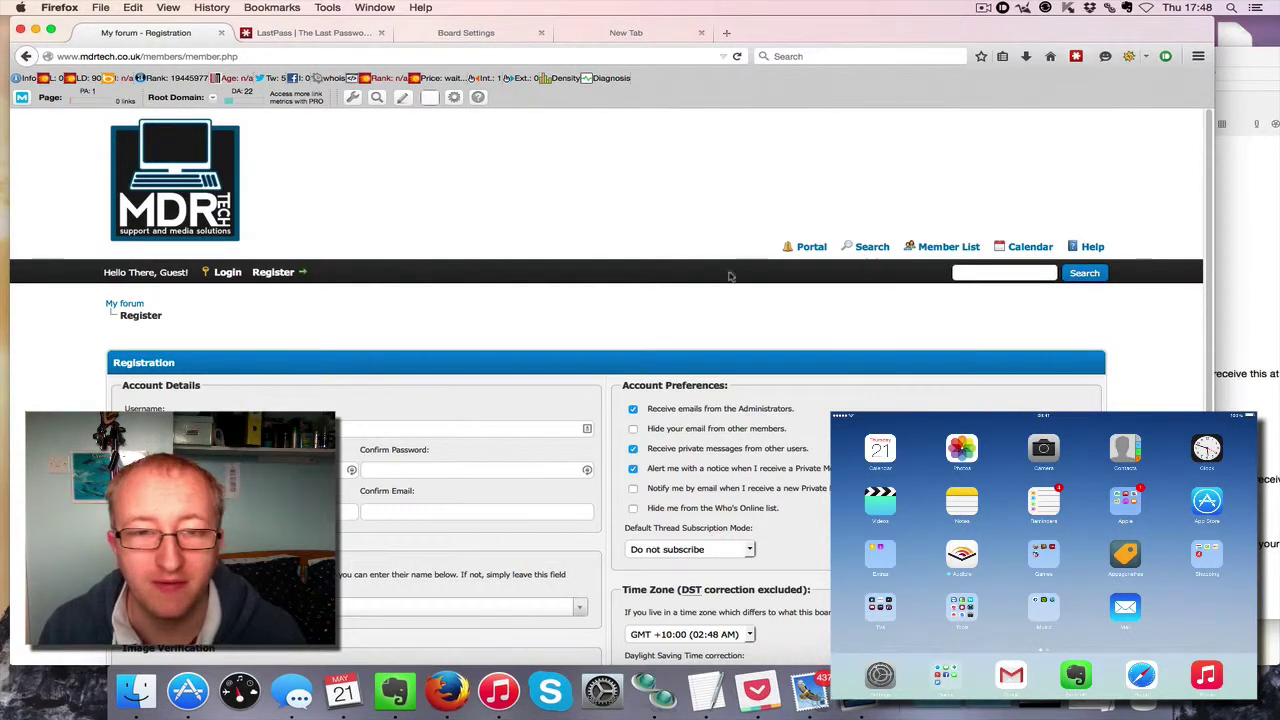
Step: Fill in the username and email, then open LastPass's password generator with advanced options
scroll(386, 360, "down", 3)
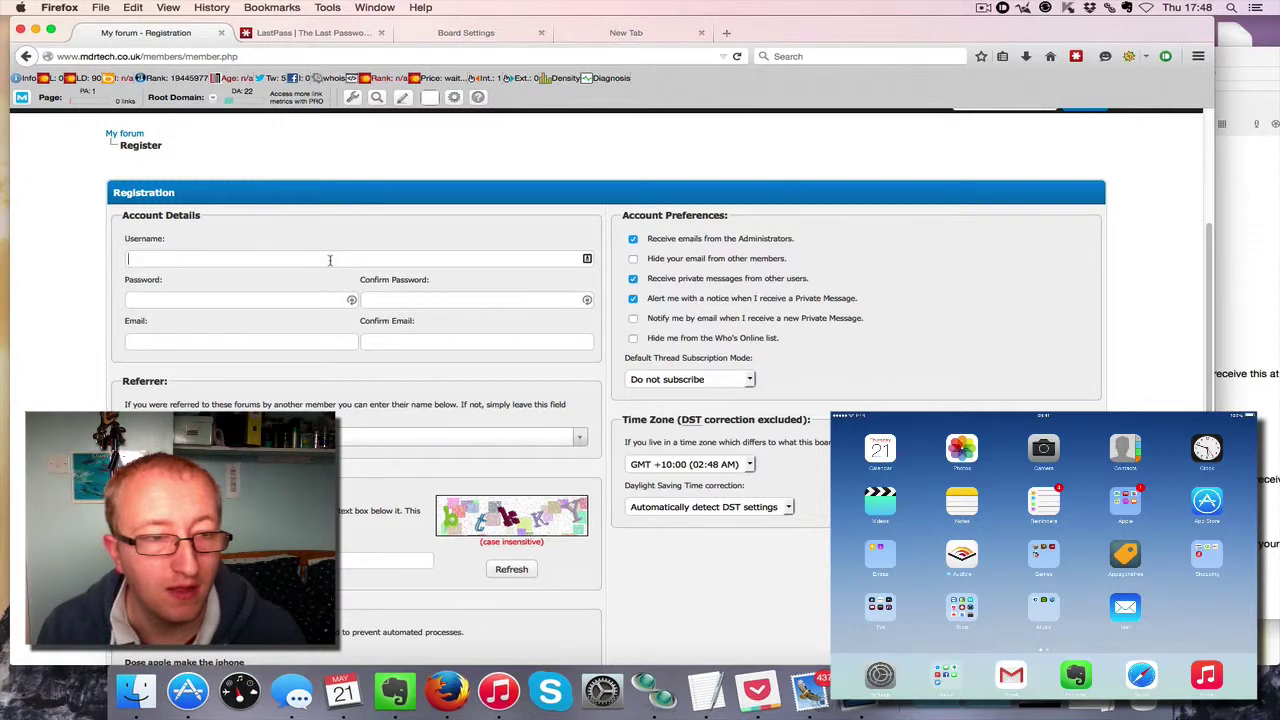
type("l")
type("u")
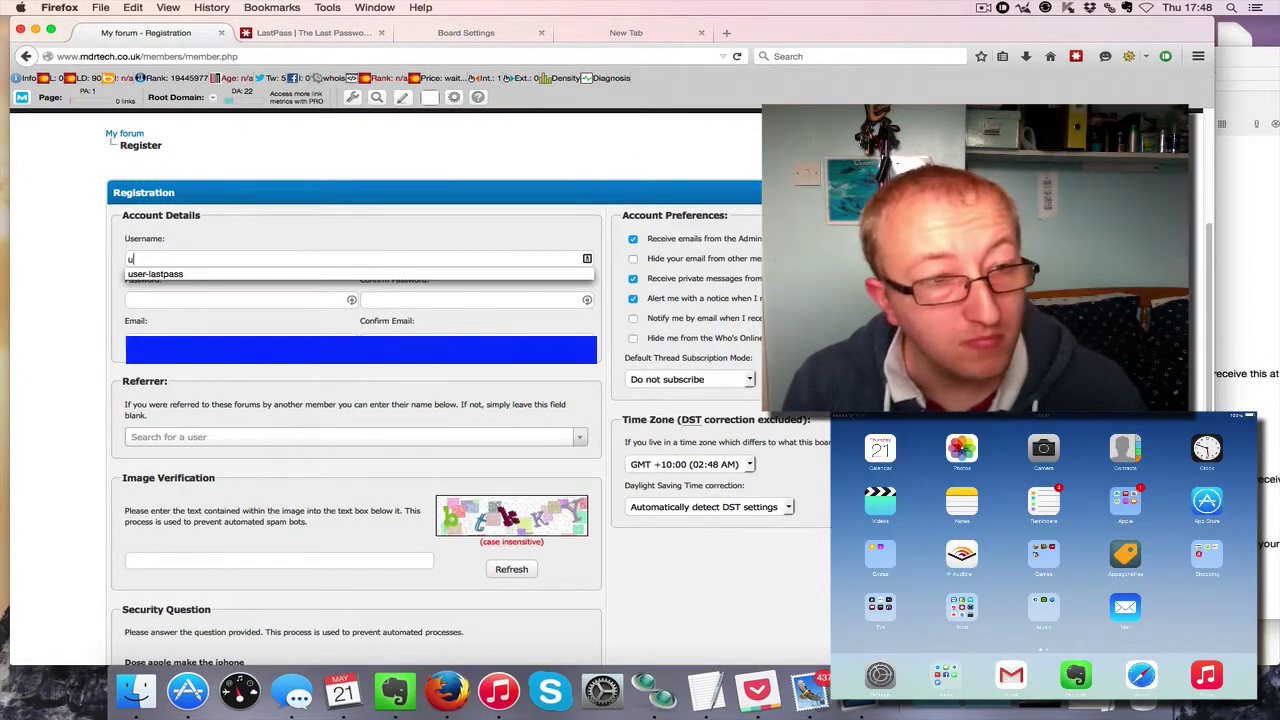
left_click(329, 275)
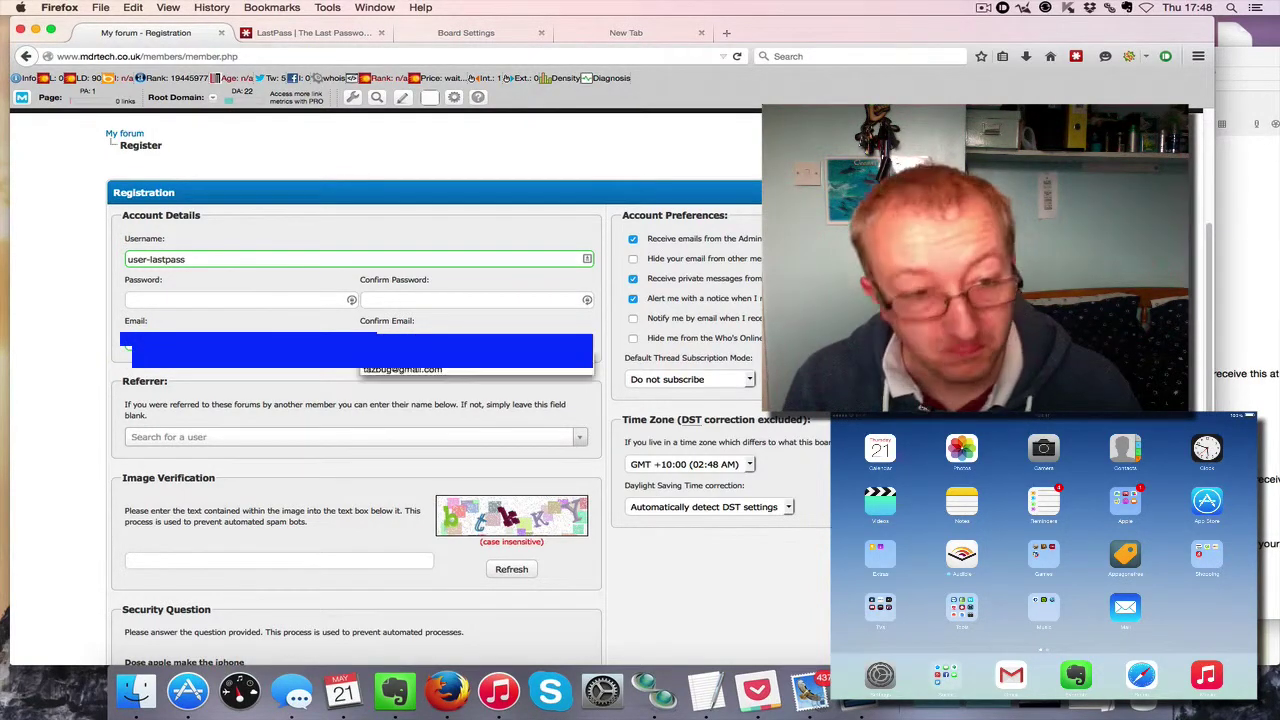
key("Tab")
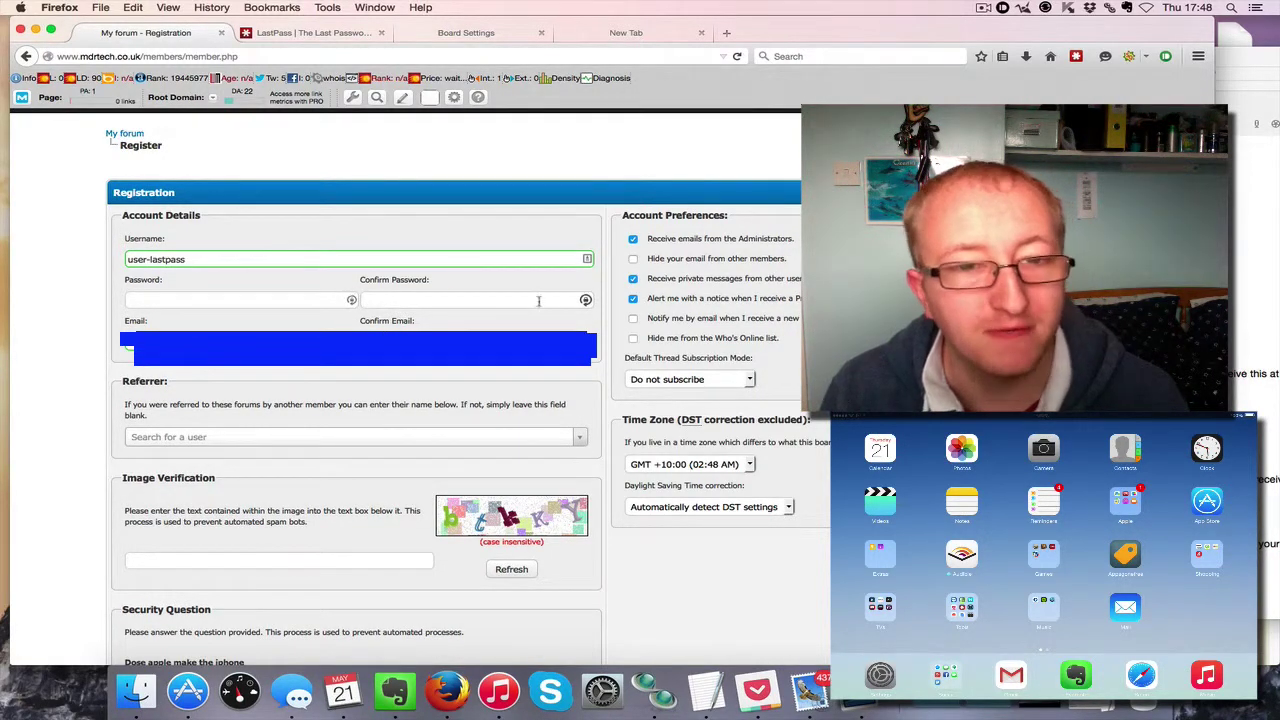
left_click(350, 302)
left_click(293, 420)
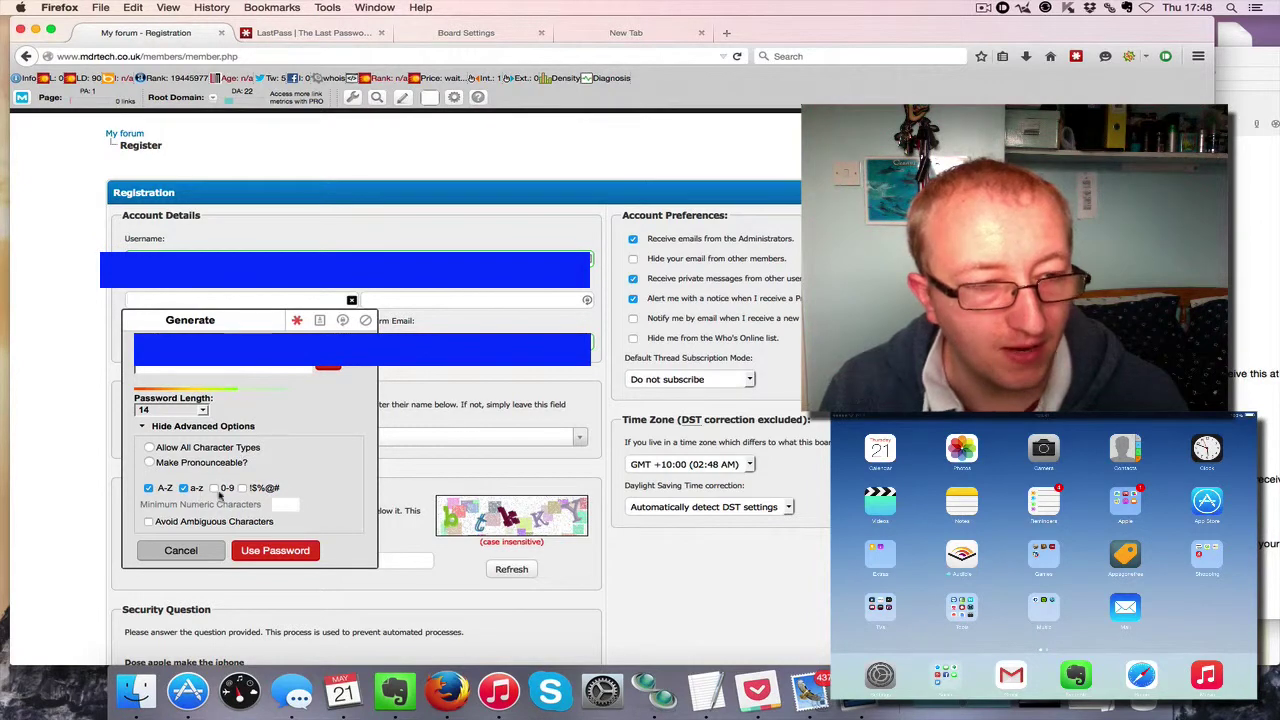
Step: Include digits (0-9) and symbols (!$%@#) and regenerate the 14-character password repeatedly
left_click(214, 488)
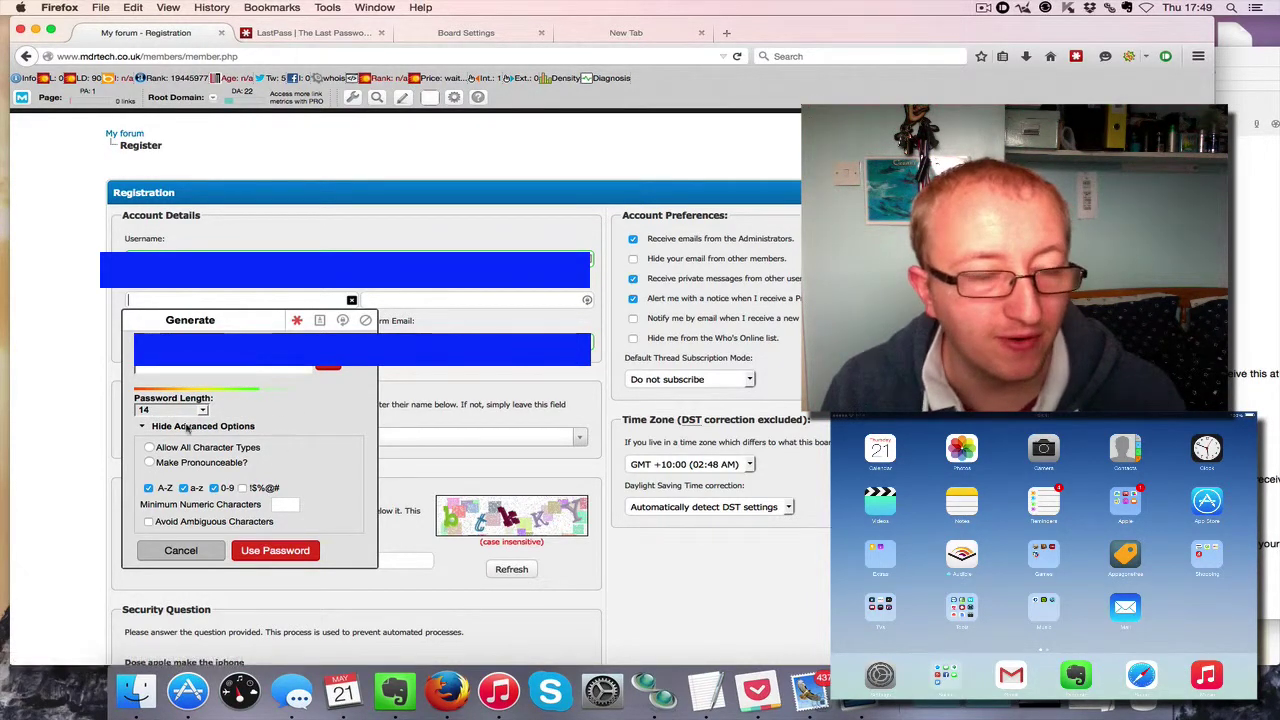
left_click(328, 362)
left_click(328, 362)
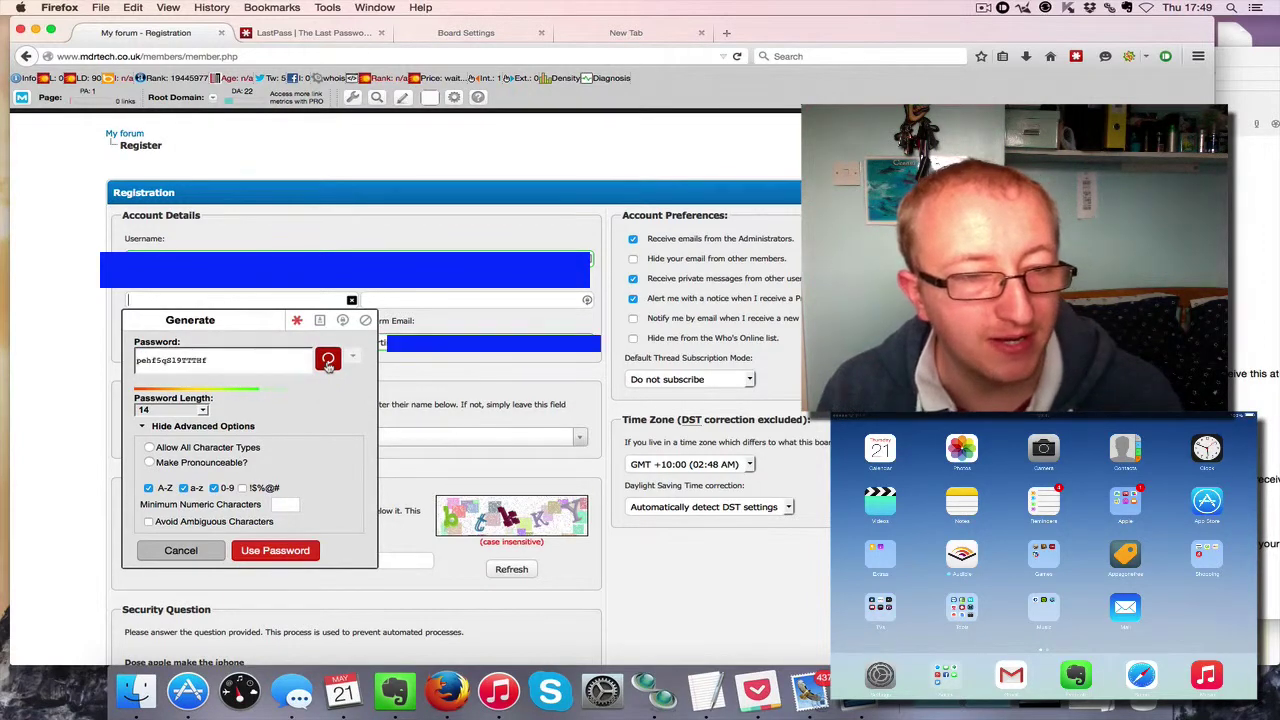
left_click(328, 362)
left_click(328, 362)
left_click(328, 362)
left_click(328, 362)
left_click(328, 362)
left_click(328, 362)
left_click(328, 362)
left_click(328, 362)
left_click(328, 362)
left_click(328, 362)
left_click(328, 362)
left_click(328, 362)
left_click(328, 362)
left_click(328, 362)
left_click(328, 362)
left_click(328, 362)
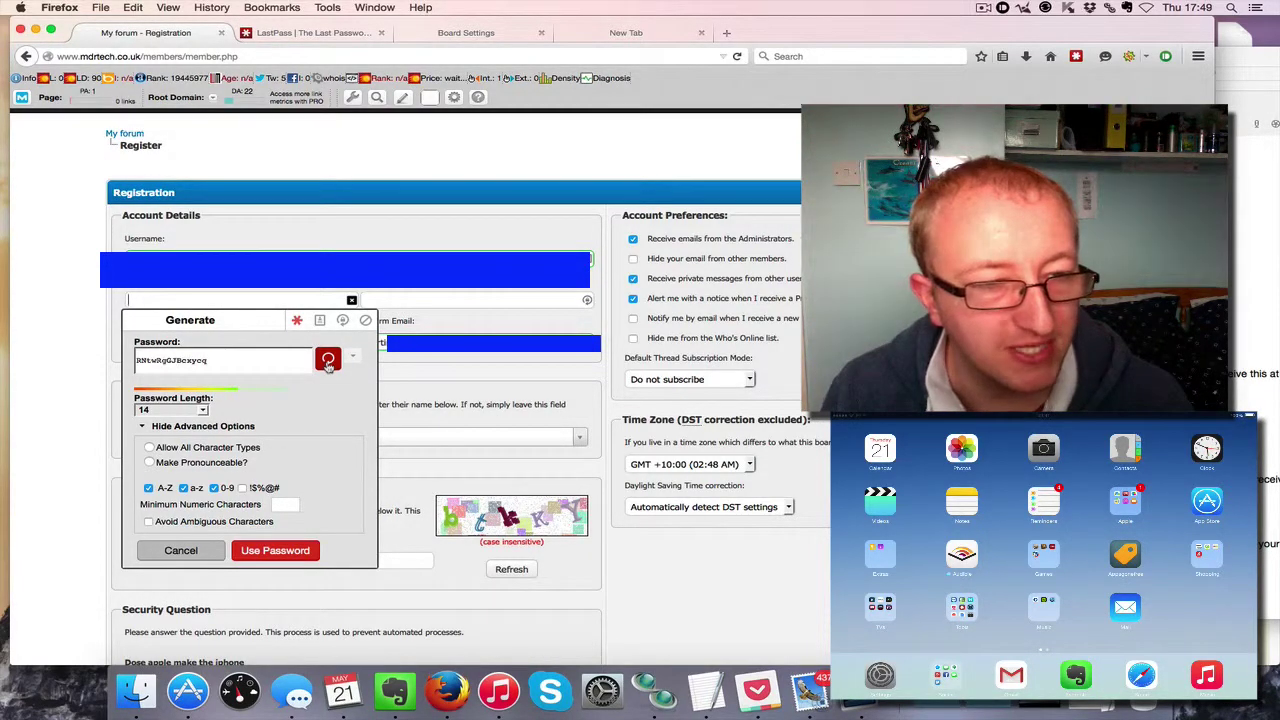
left_click(328, 362)
left_click(328, 362)
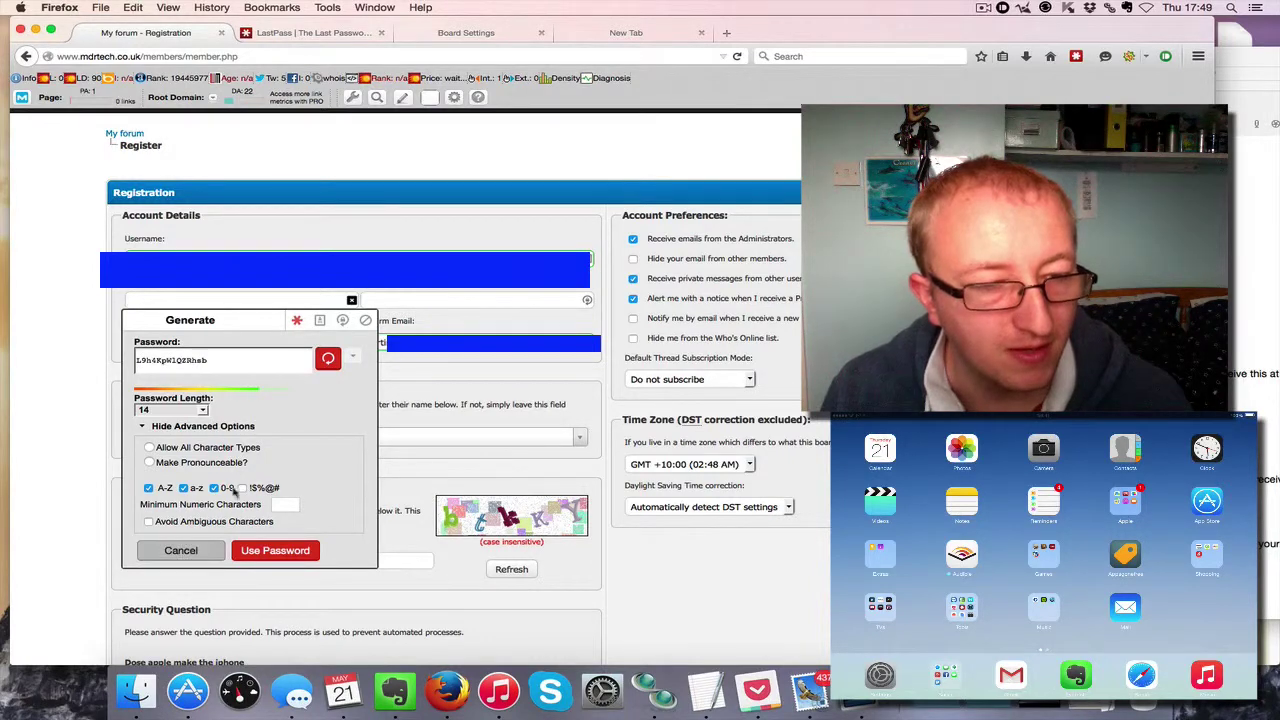
left_click(242, 488)
left_click(328, 362)
left_click(328, 362)
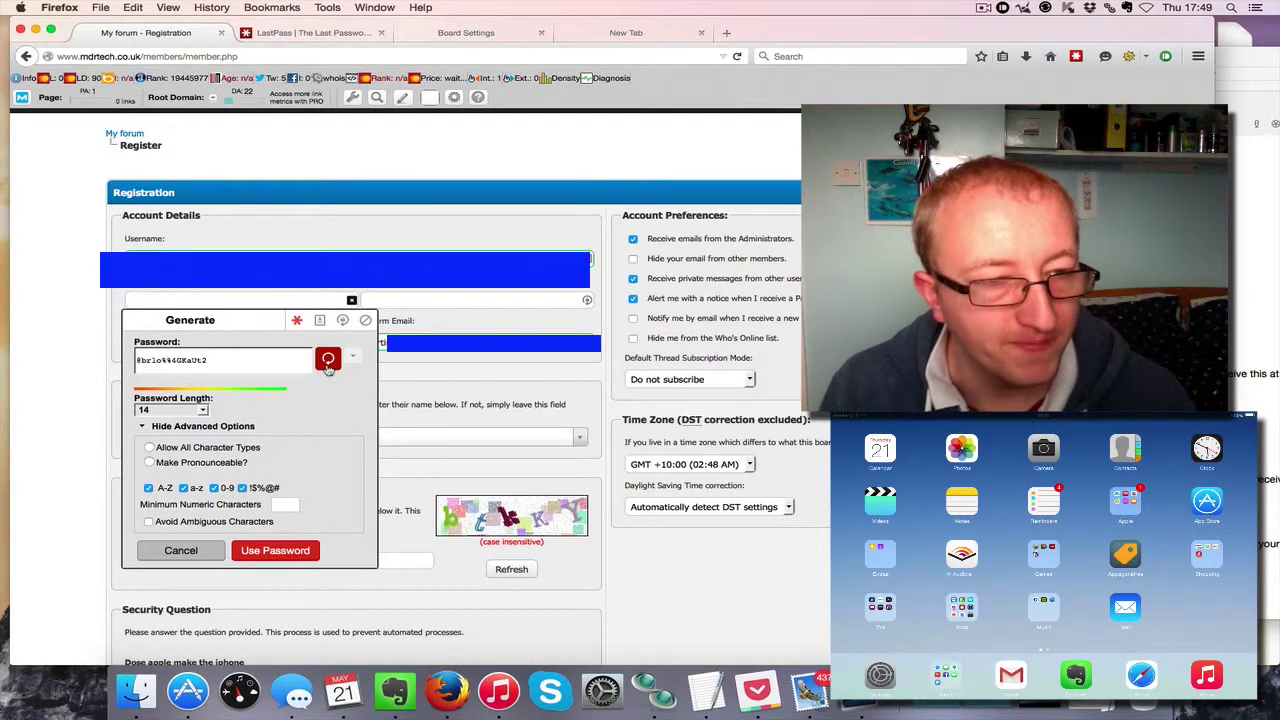
left_click(328, 362)
left_click(328, 366)
Step: Copy the generated password and fill it into both password fields
left_click_drag(238, 360, 128, 360)
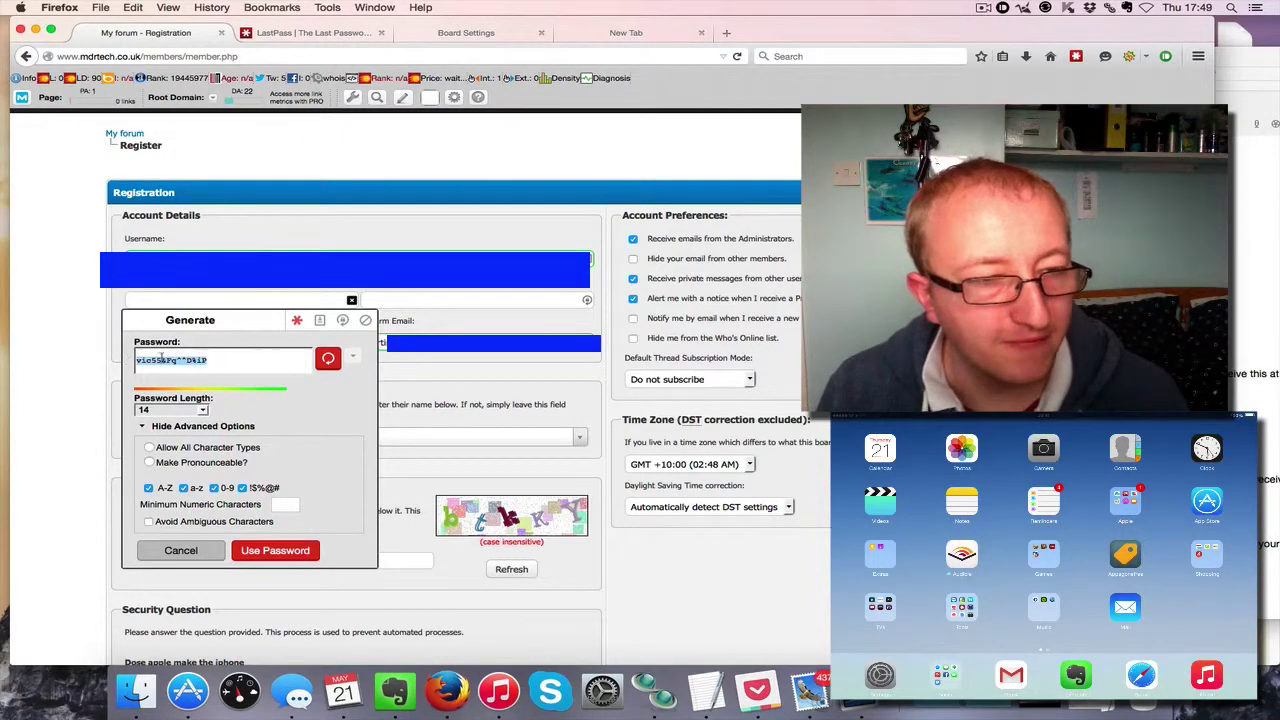
right_click(160, 357)
left_click(200, 407)
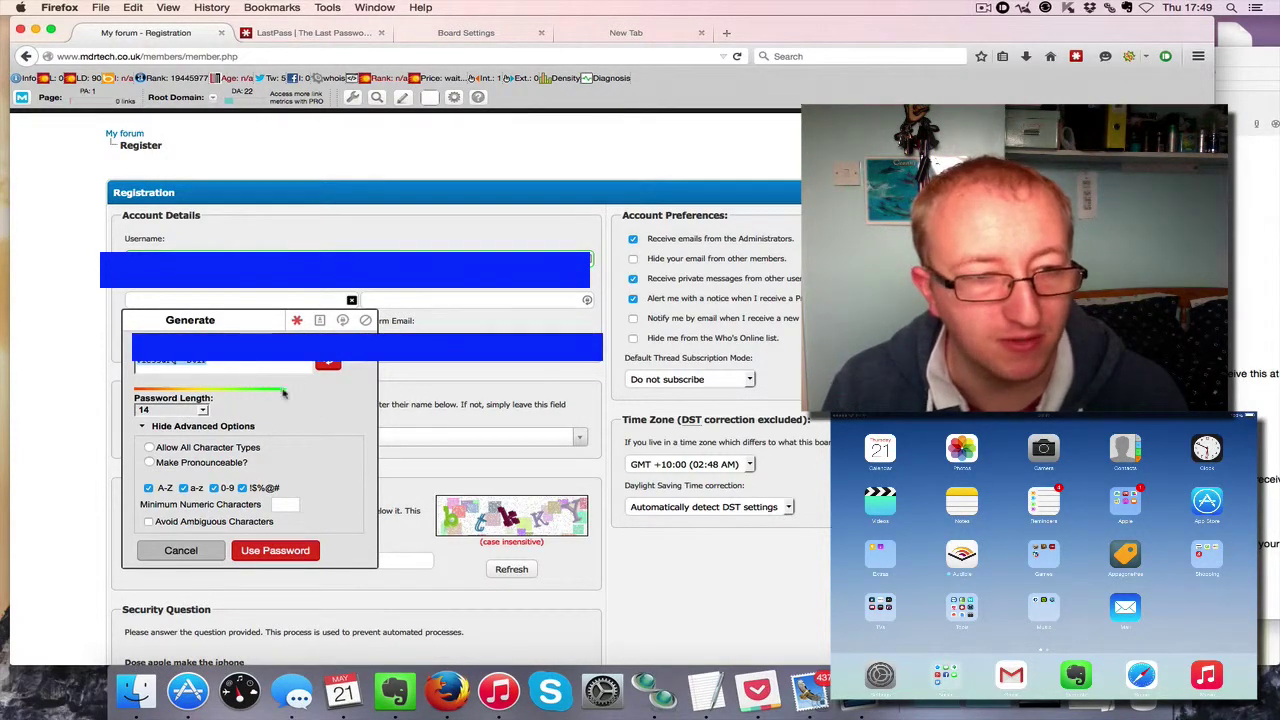
left_click(275, 550)
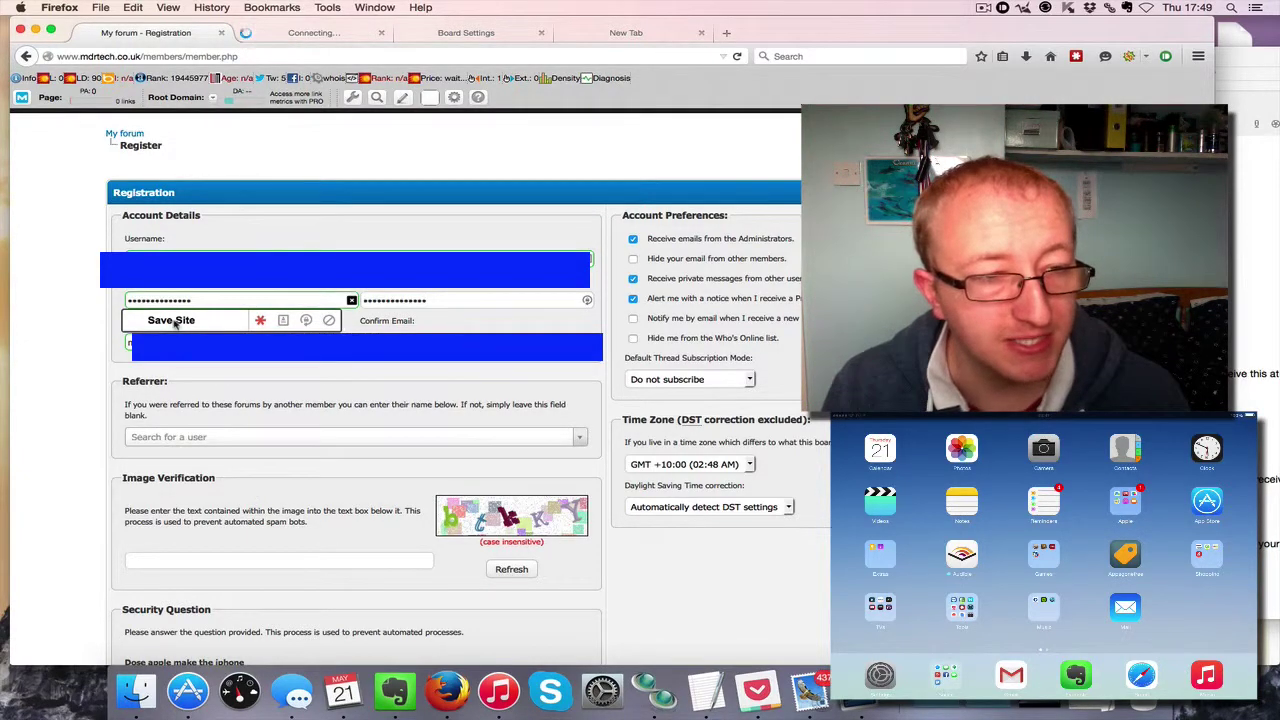
Step: Save the forum login as a site in the LastPass vault
left_click(173, 321)
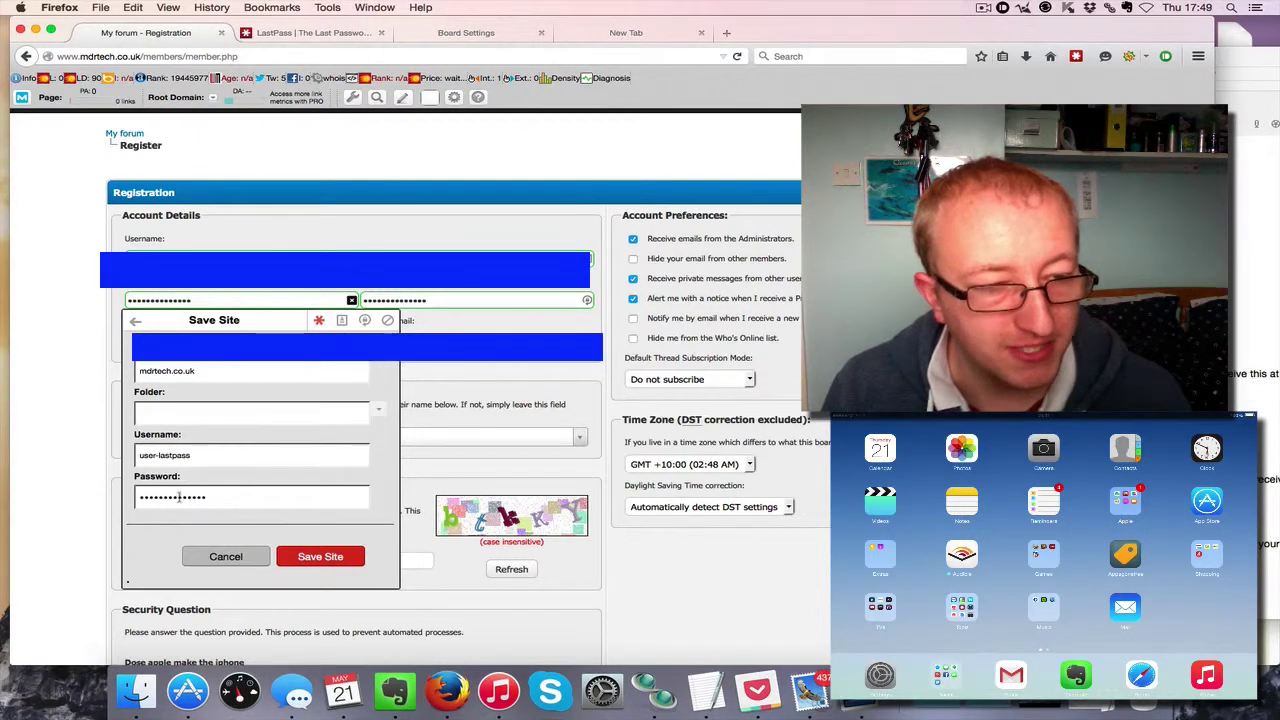
left_click(333, 558)
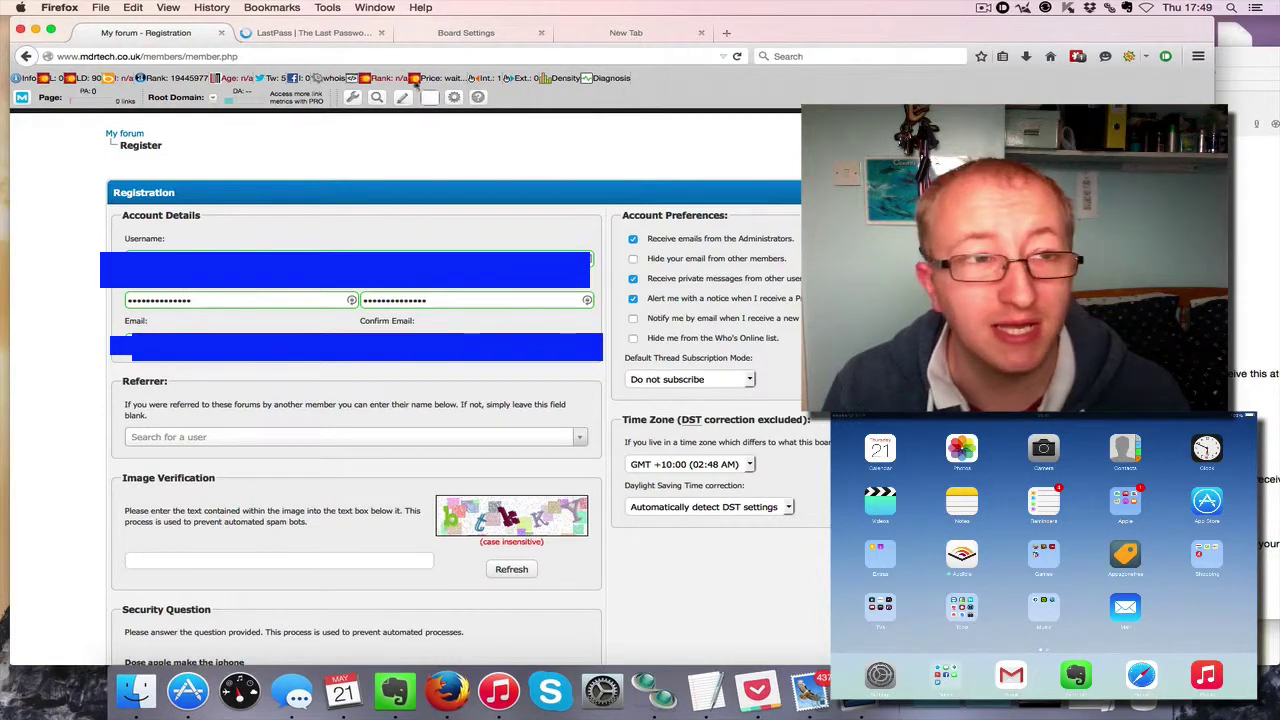
left_click(467, 300)
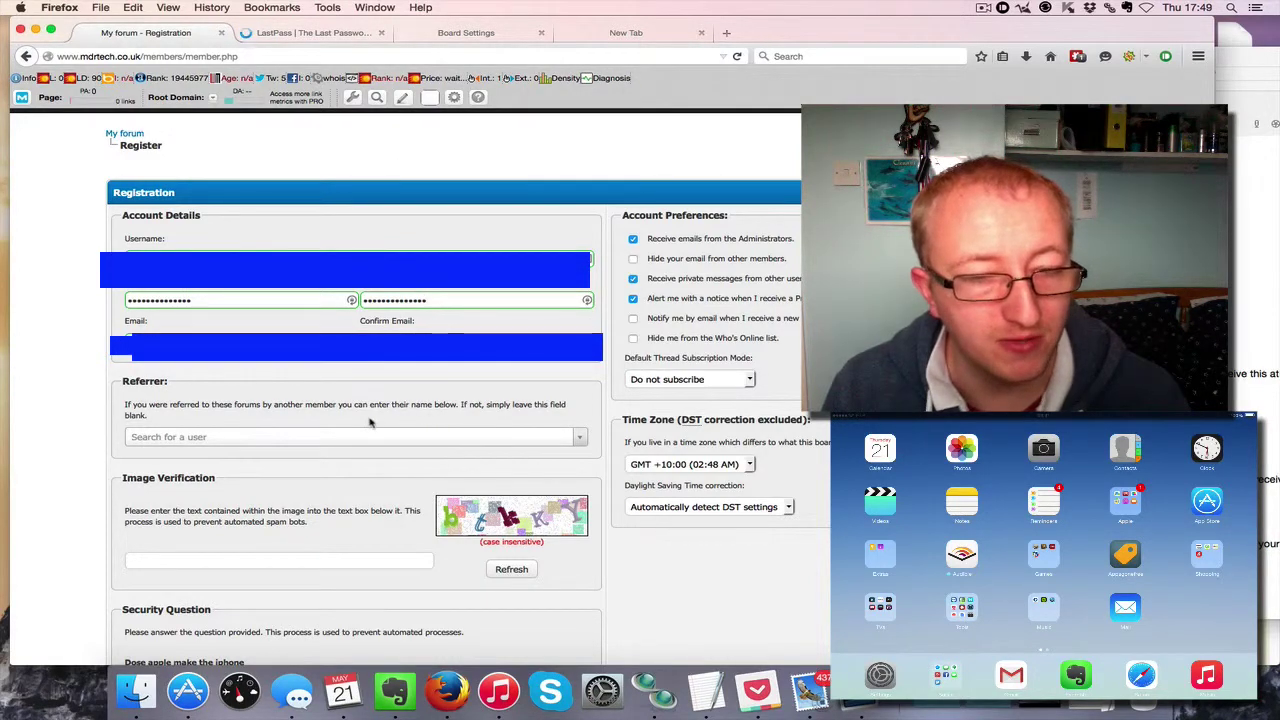
Step: Complete the image verification, answer the security question 'yes', and submit the registration
scroll(375, 423, "down", 2)
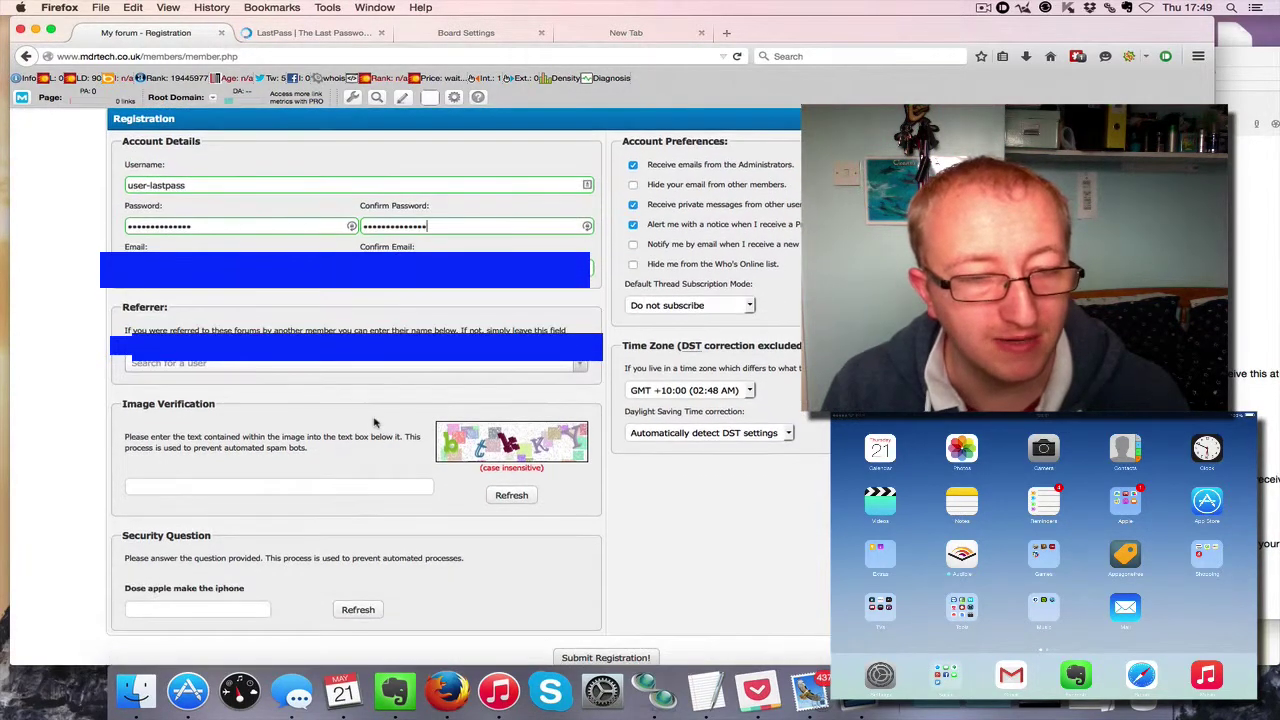
left_click(315, 487)
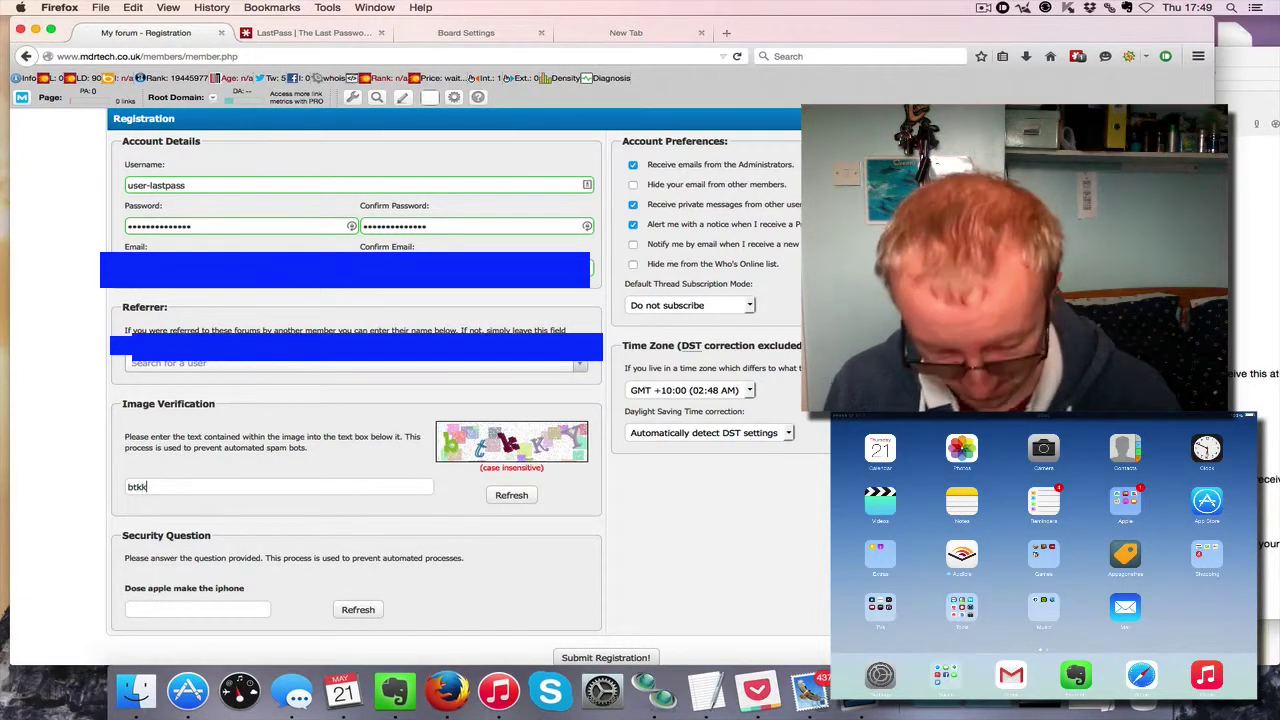
scroll(268, 505, "down", 3)
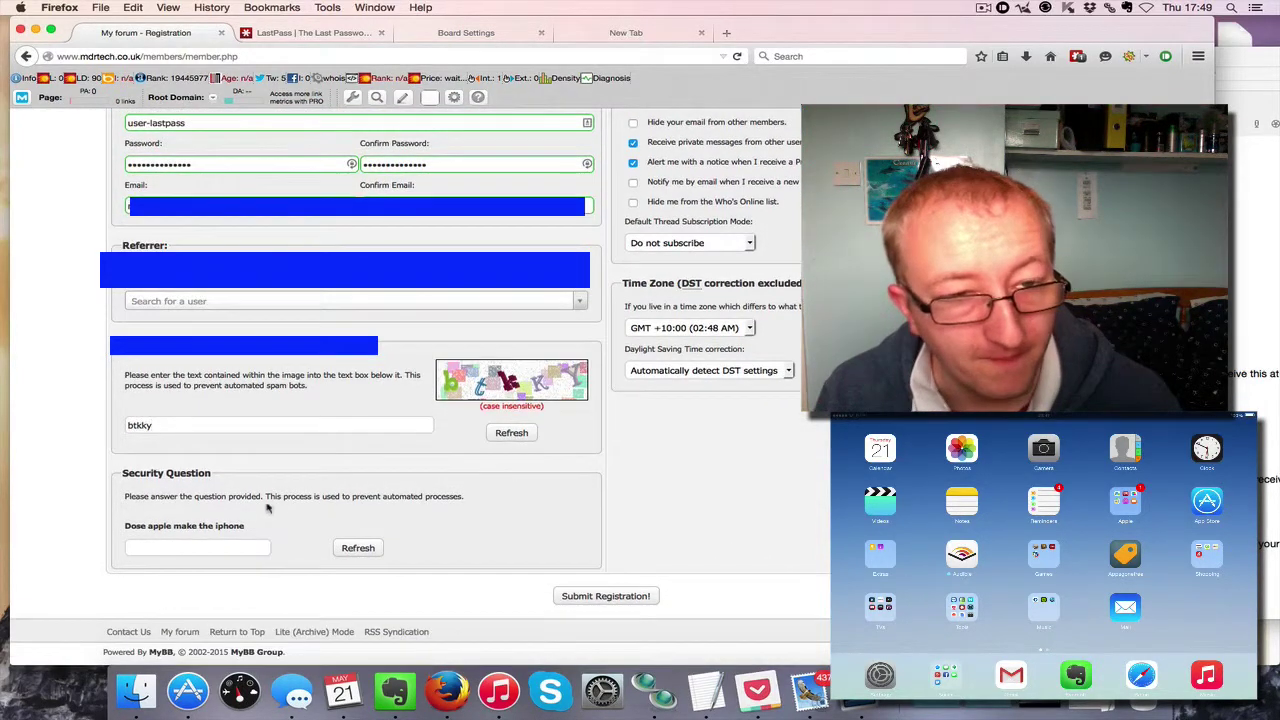
left_click(228, 547)
type("yes")
left_click(509, 533)
left_click(621, 596)
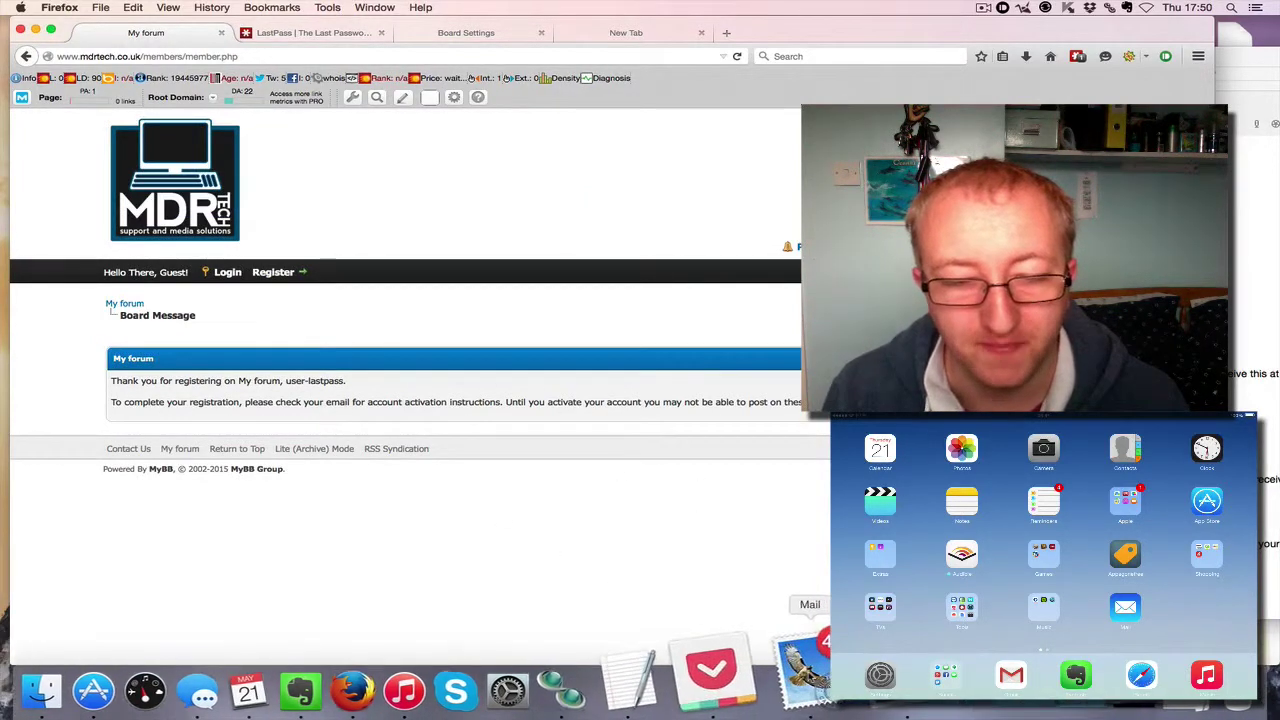
Step: Open the My forum Account Activation email in Mail and follow its activation link
left_click(806, 676)
left_click(440, 145)
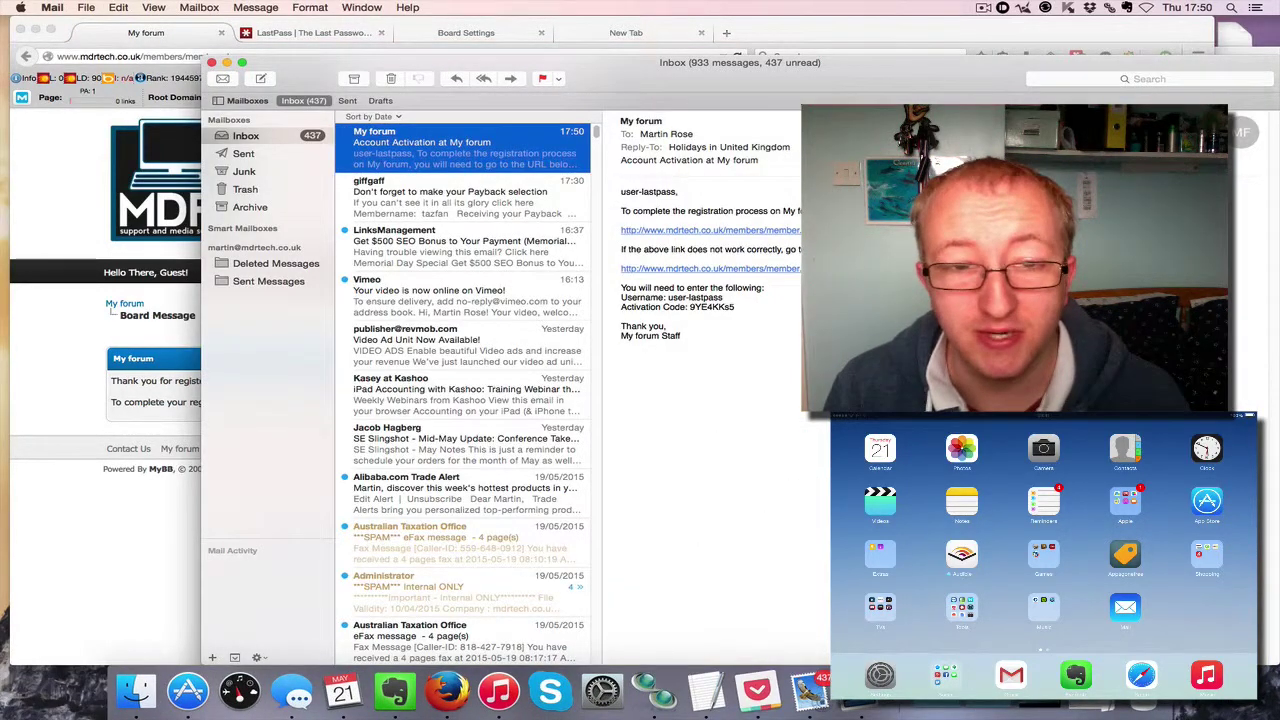
left_click(700, 230)
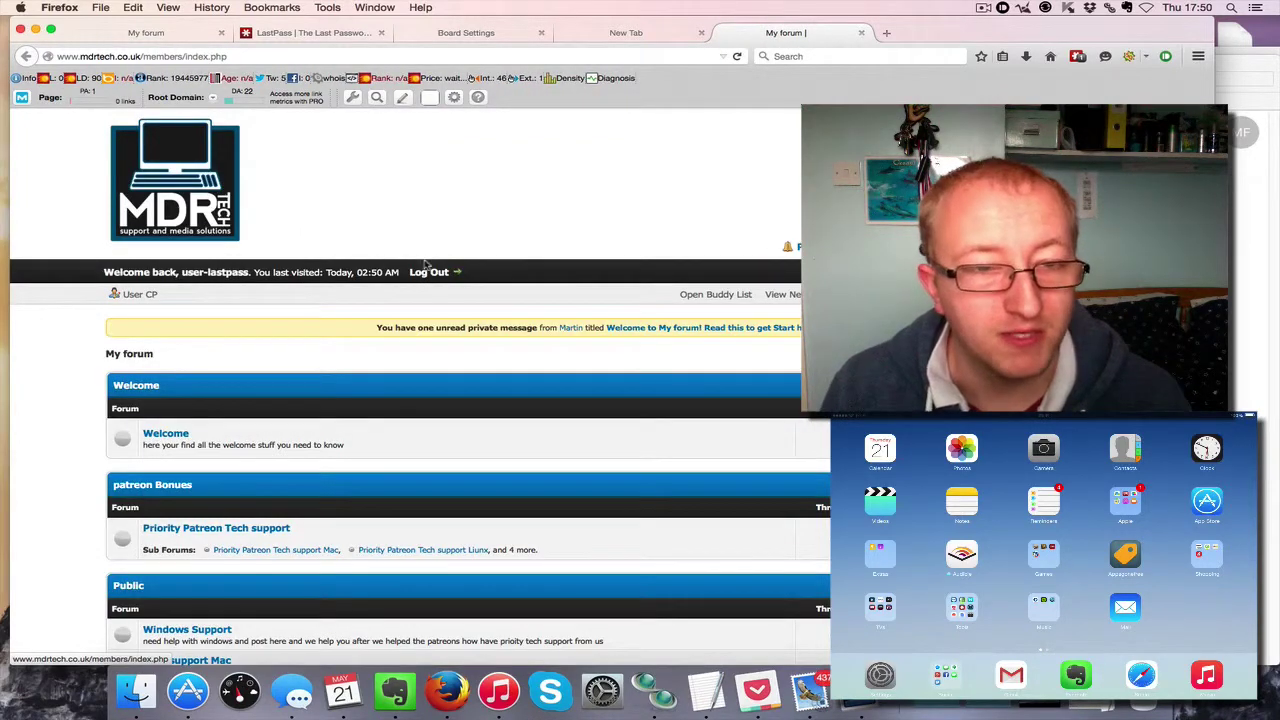
Step: Log out, then edit the mdrtech.co.uk (user-lastpass) entry via LastPass's Show Matching Sites
left_click(429, 272)
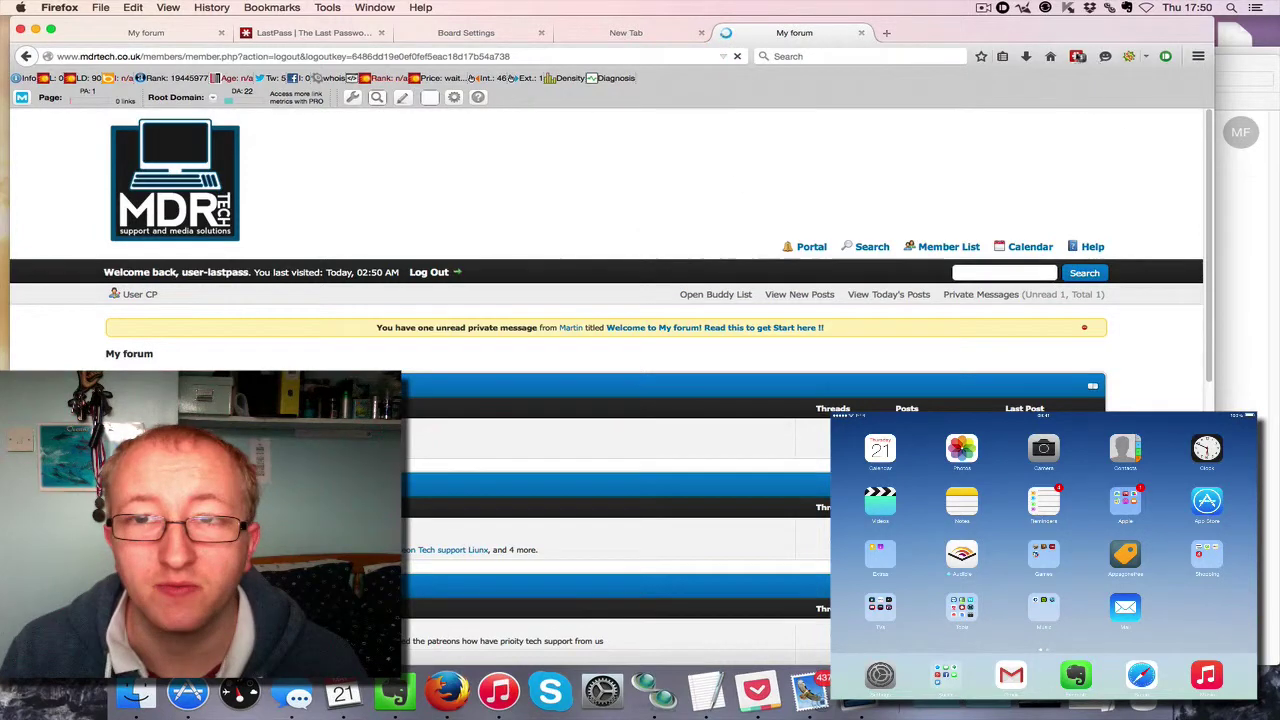
left_click(1077, 56)
mouse_move(1193, 190)
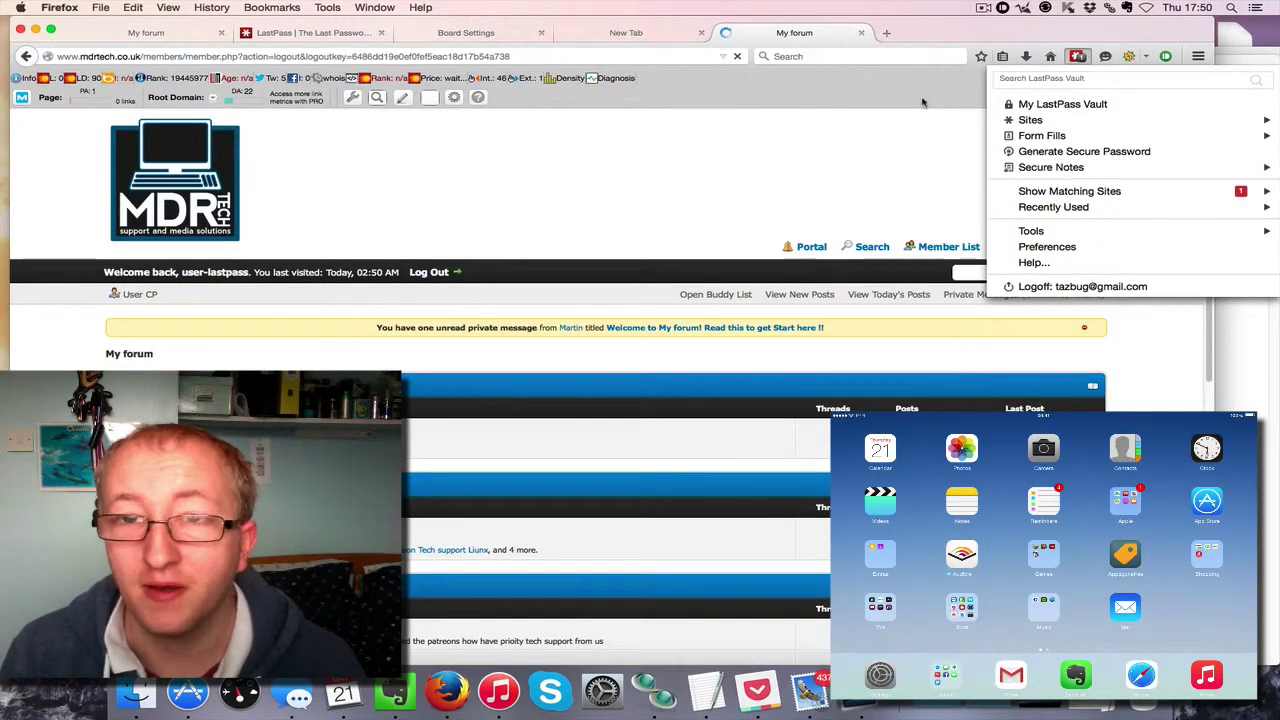
left_click(1077, 56)
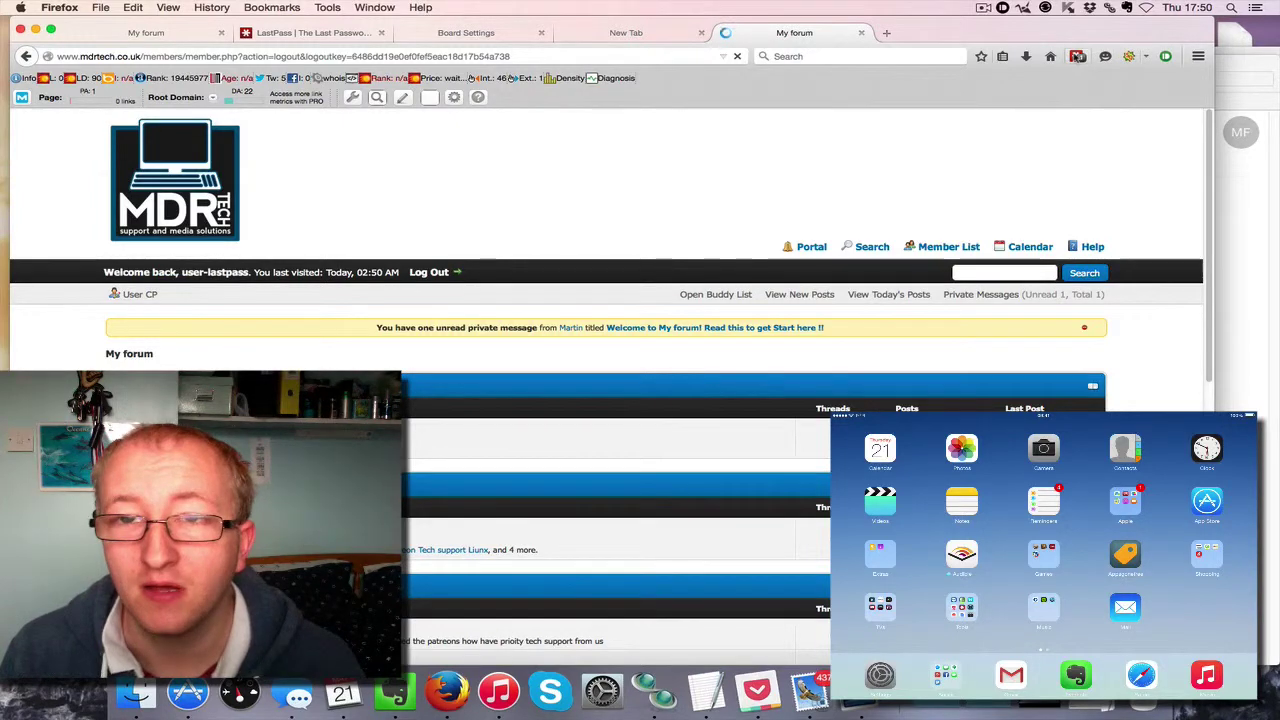
left_click(1078, 57)
mouse_move(1225, 195)
mouse_move(972, 195)
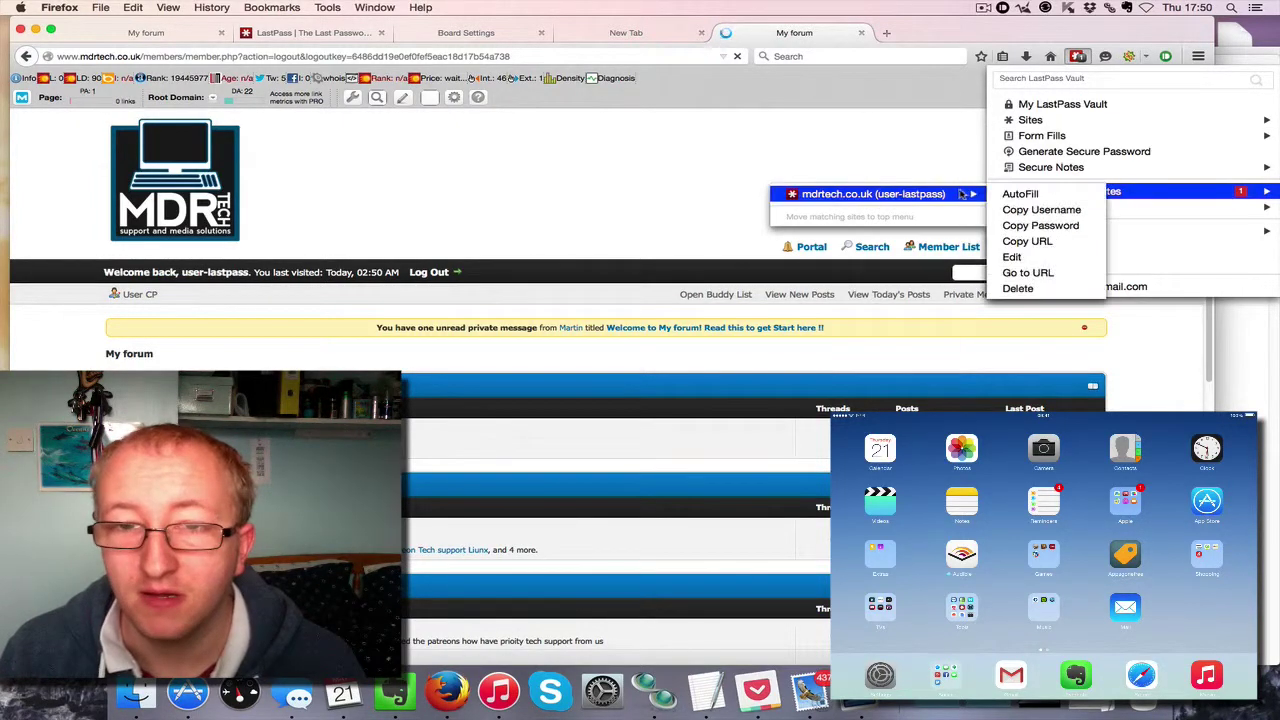
left_click(1013, 257)
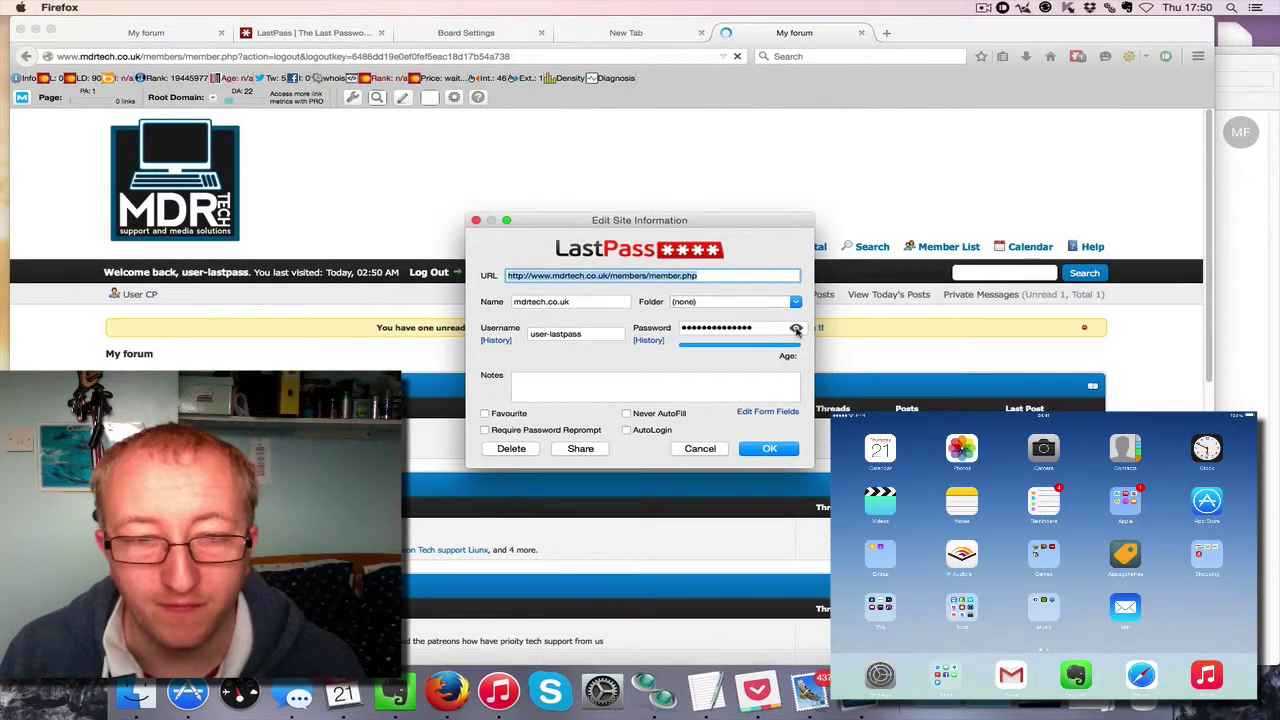
Step: Reveal and re-hide the stored password, enable Require Password Reprompt, and close the editor
left_click(796, 330)
left_click(796, 330)
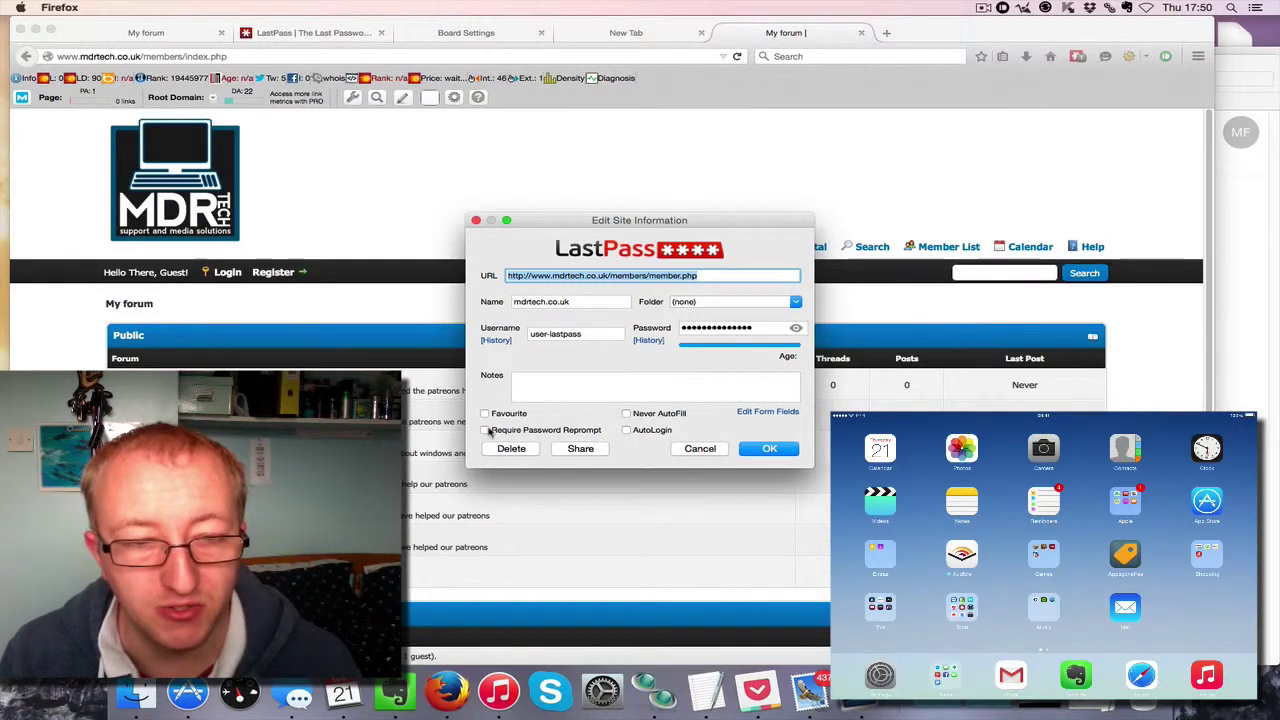
left_click(486, 430)
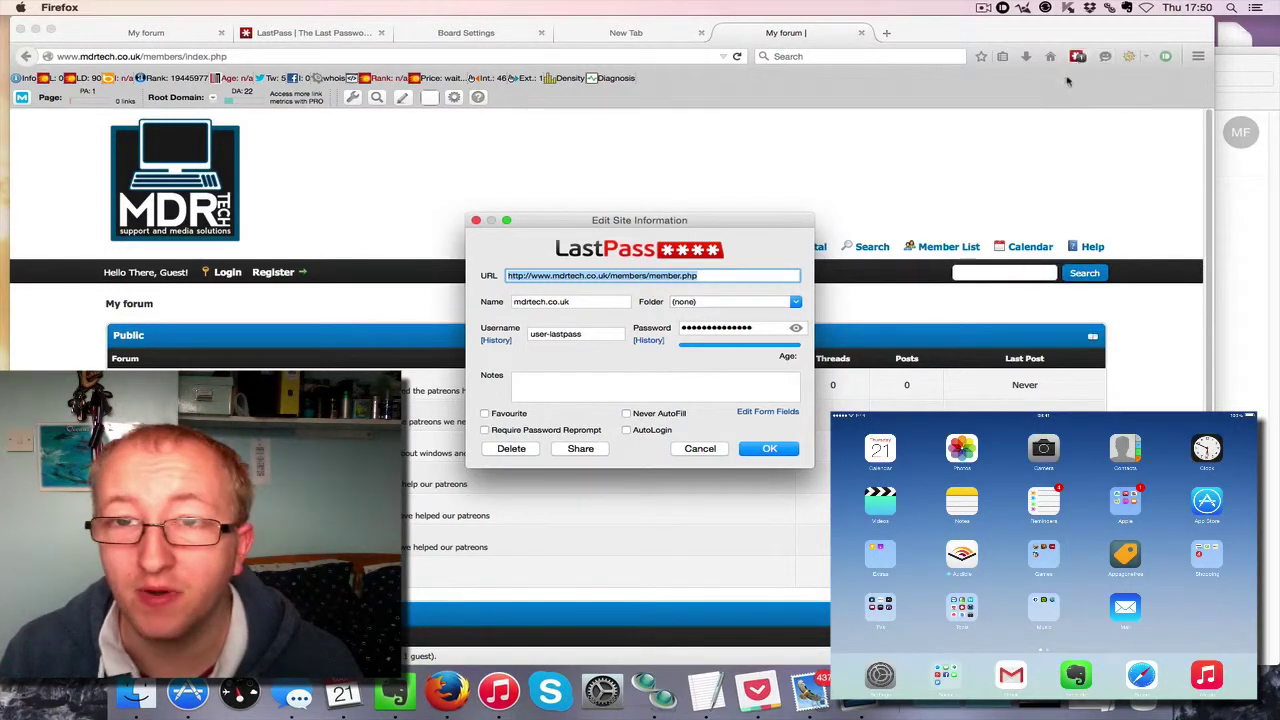
left_click(719, 449)
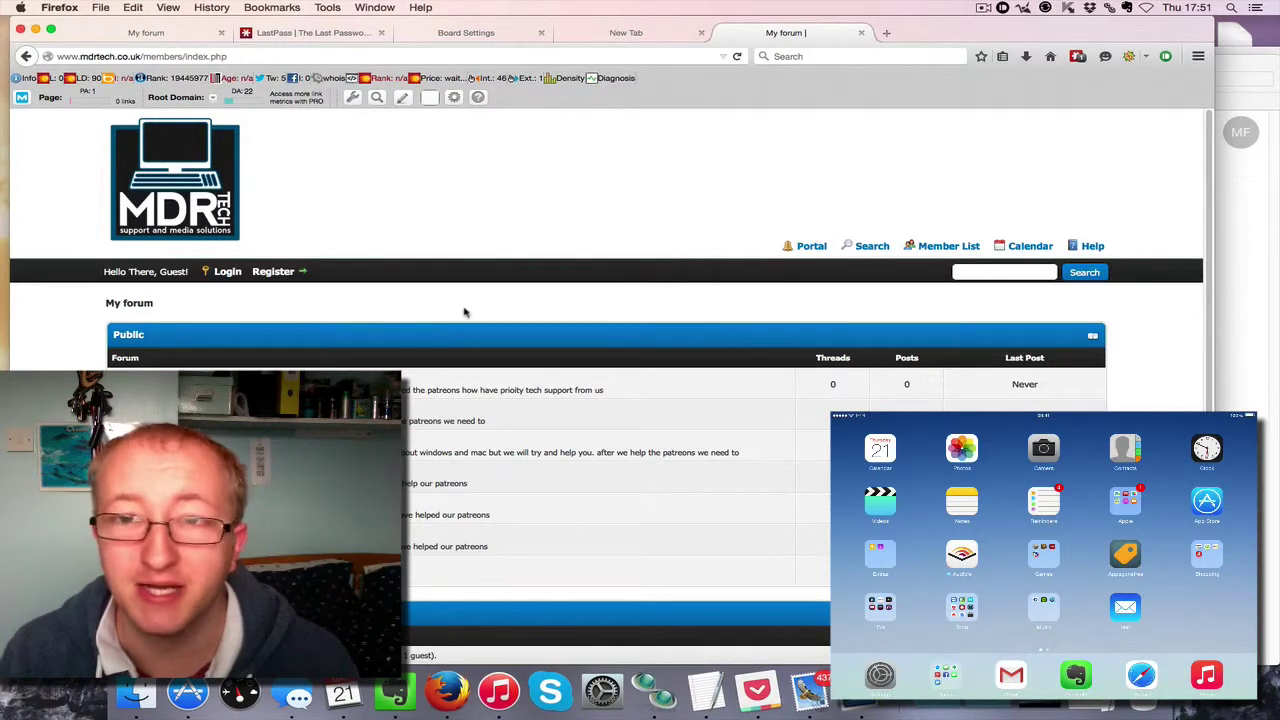
Step: Fill the forum login box with the saved user-lastpass credentials and log in
left_click(228, 276)
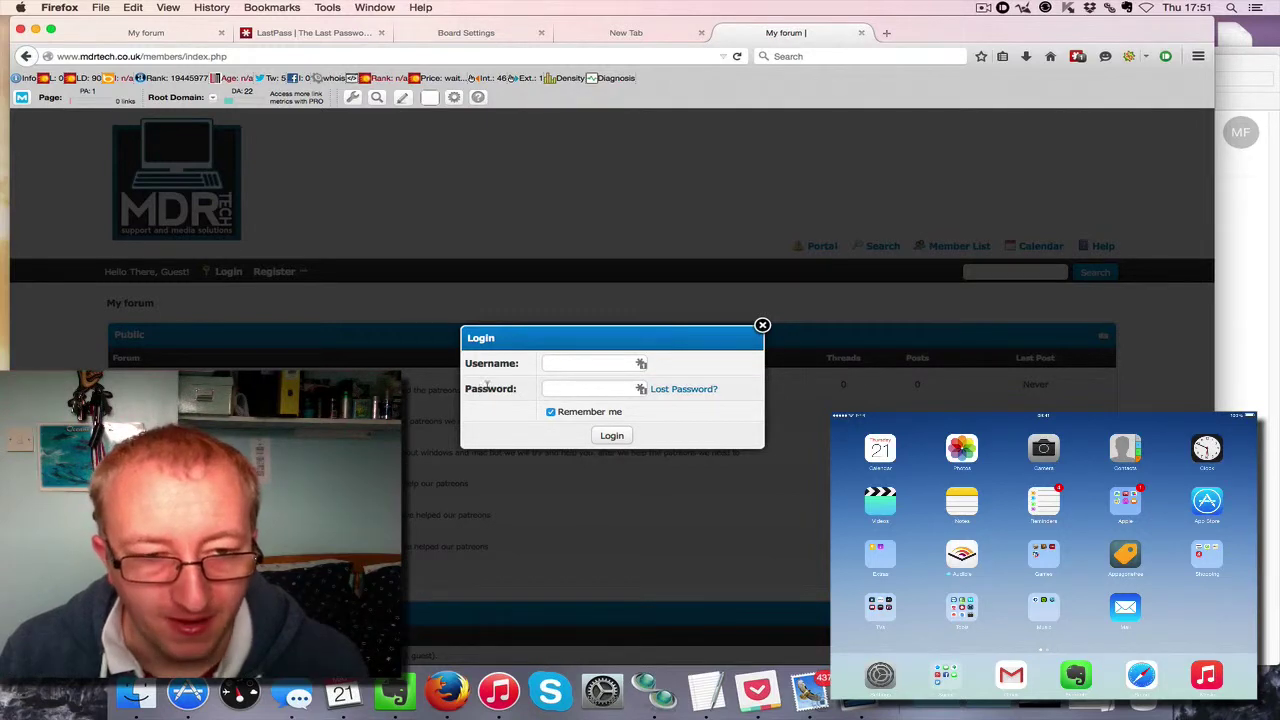
left_click_drag(520, 393, 466, 390)
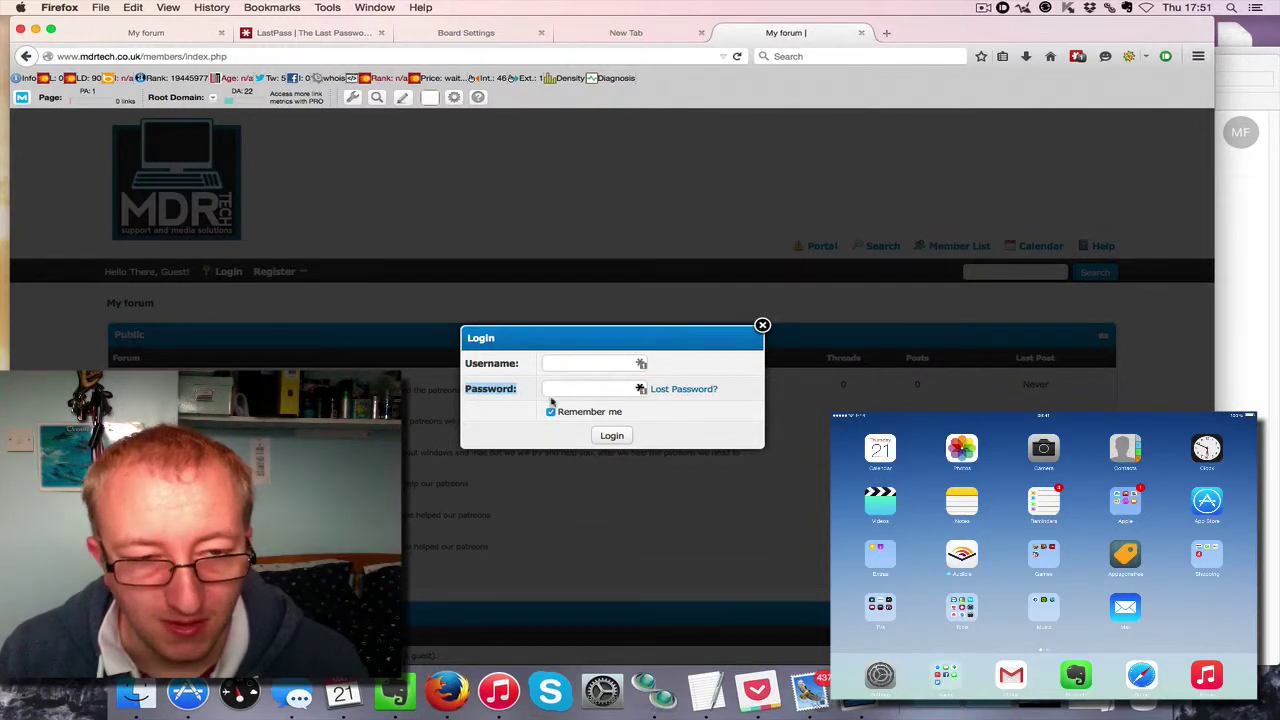
left_click(641, 390)
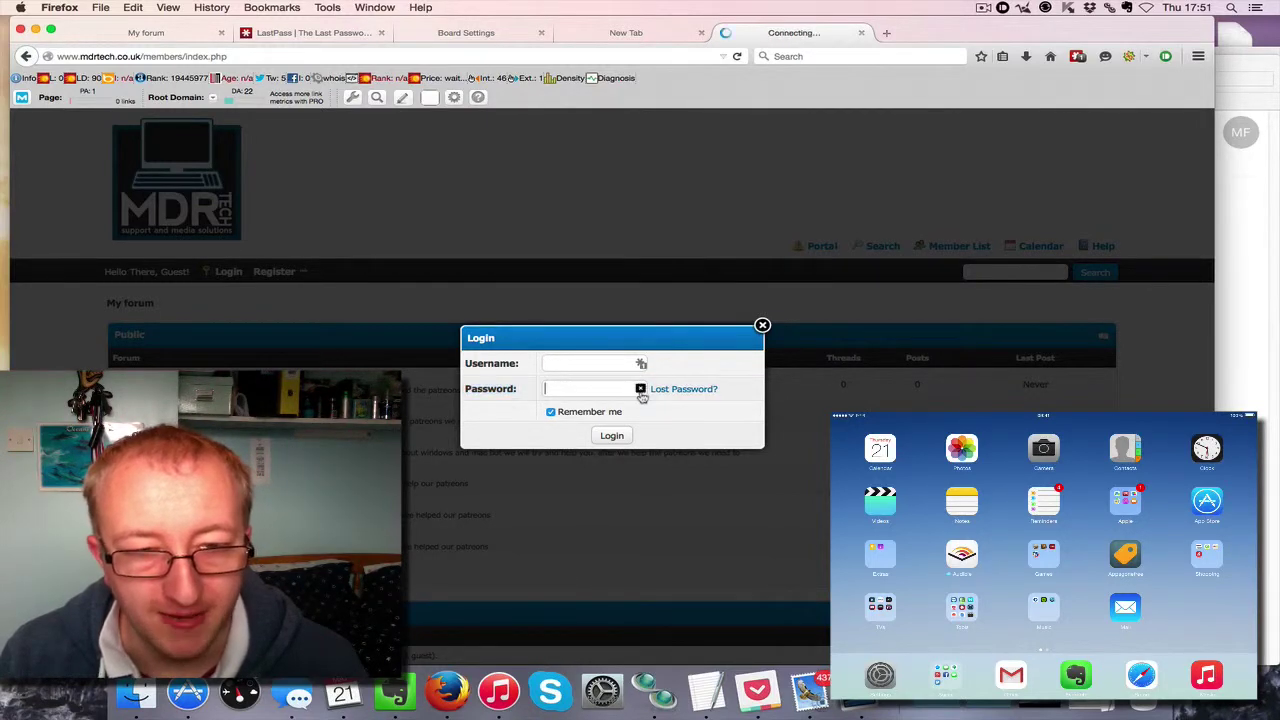
left_click(590, 430)
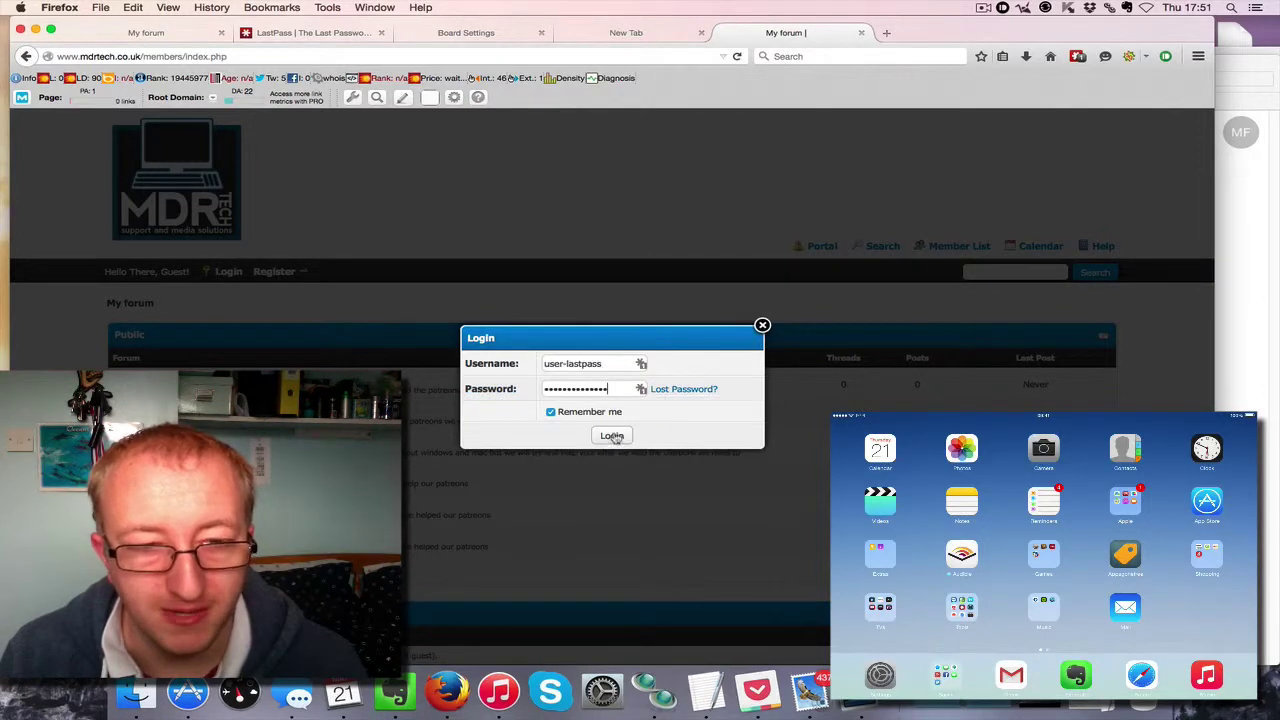
left_click(612, 437)
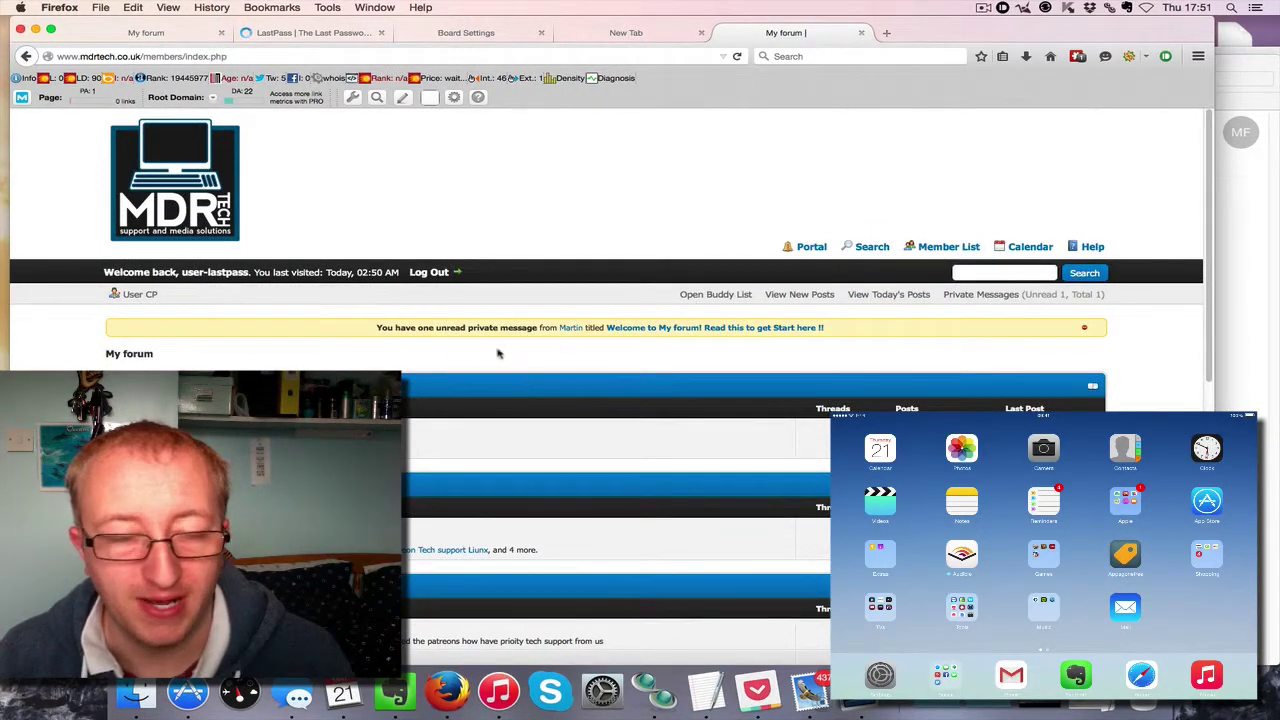
Step: Go to the forum's User Control Panel and open its Change Password page
left_click(133, 298)
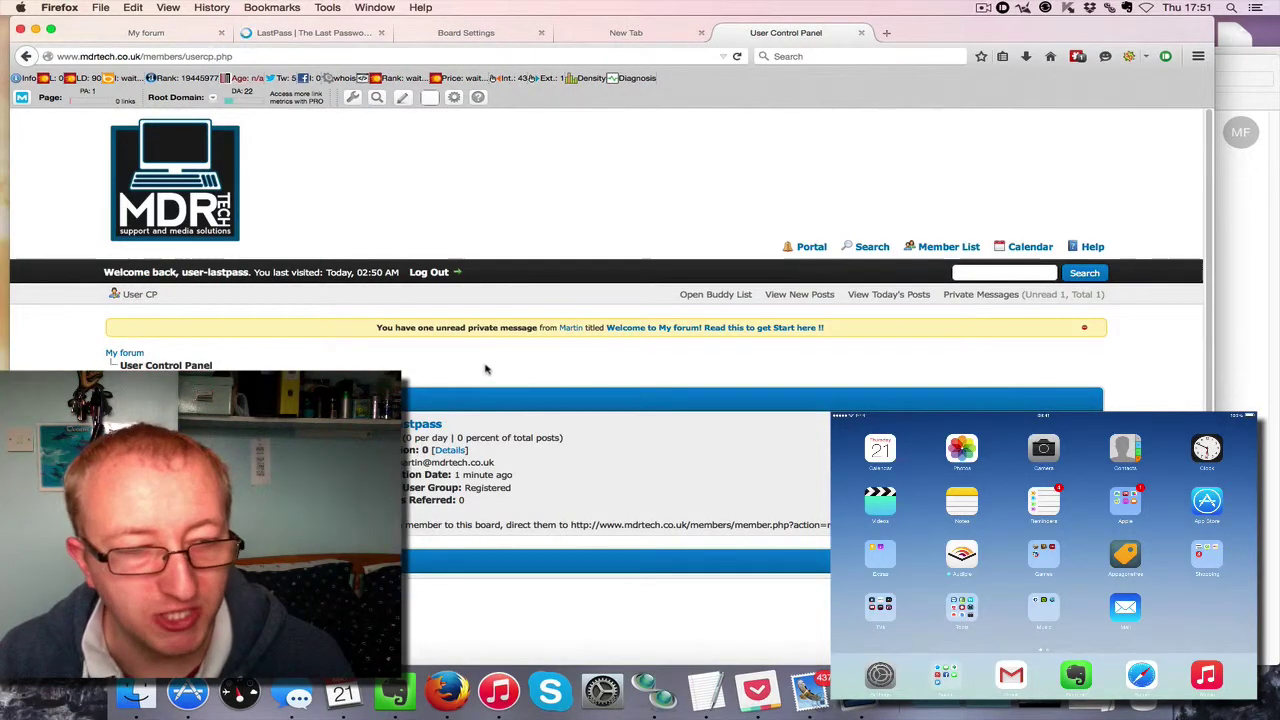
scroll(485, 370, "down", 3)
left_click(160, 470)
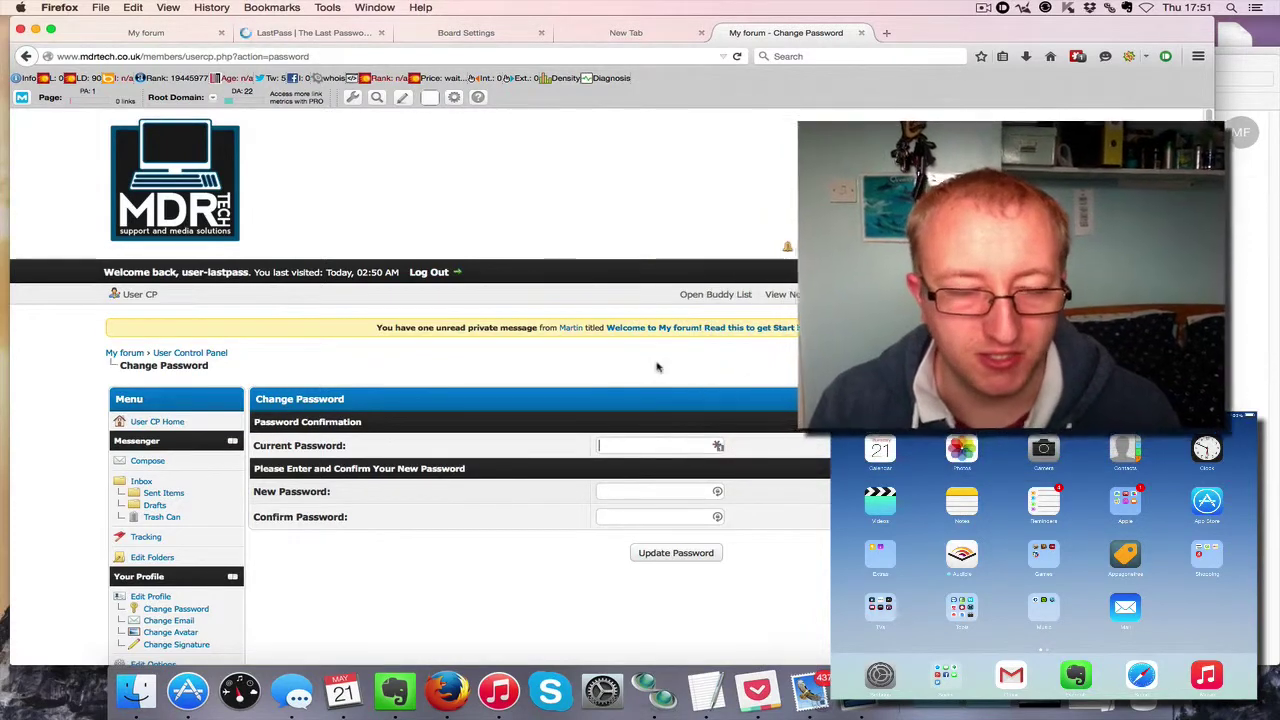
Step: Fill Current Password with the saved forum login from LastPass's field icon
scroll(700, 360, "down", 3)
left_click(708, 318)
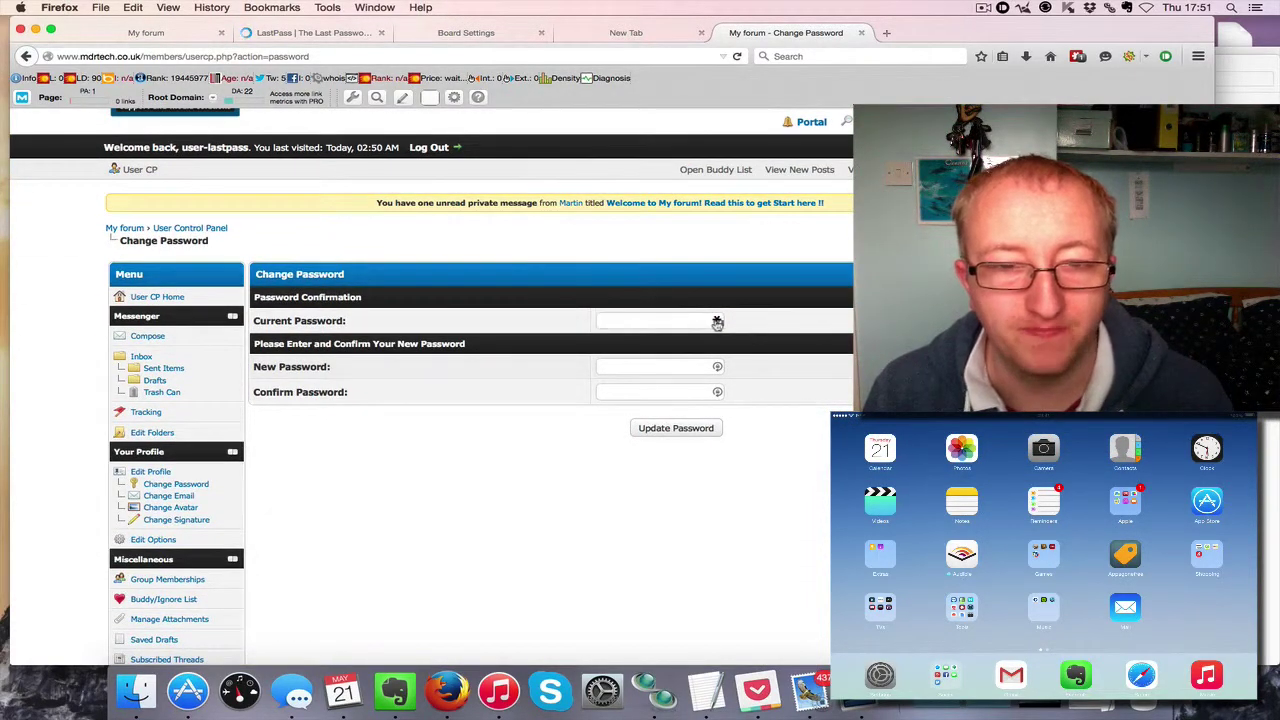
left_click(717, 323)
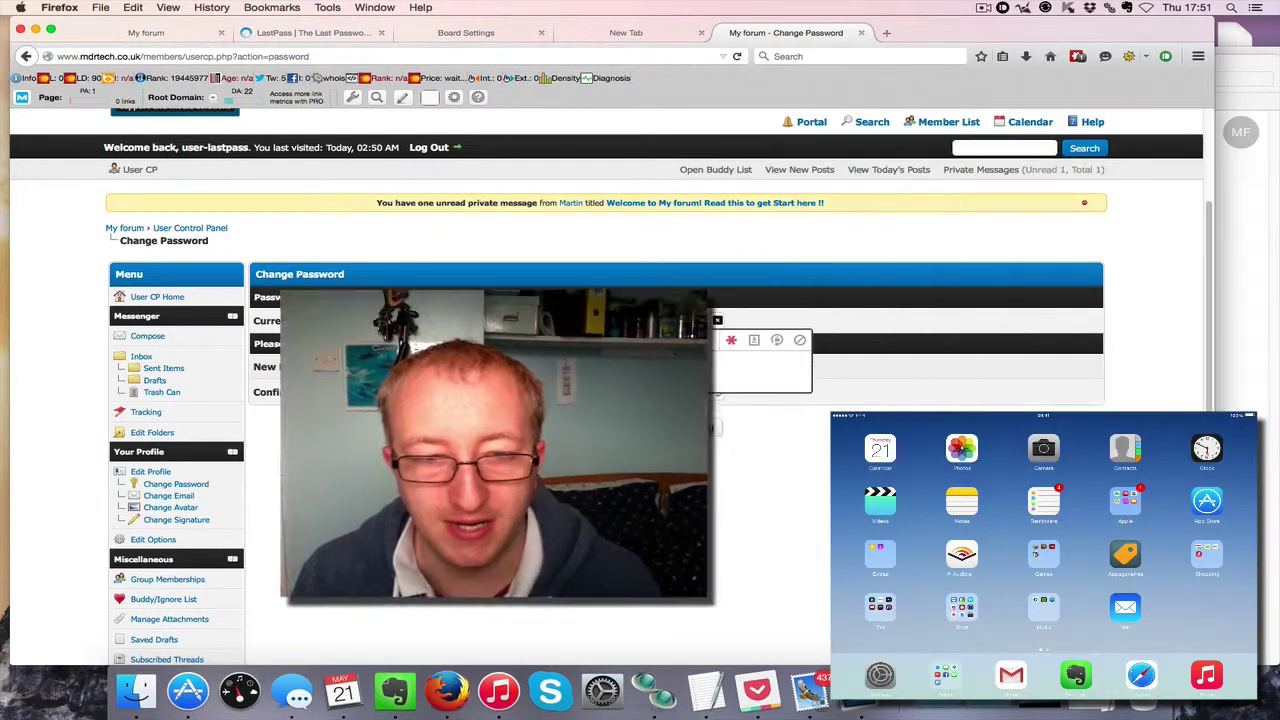
left_click(685, 360)
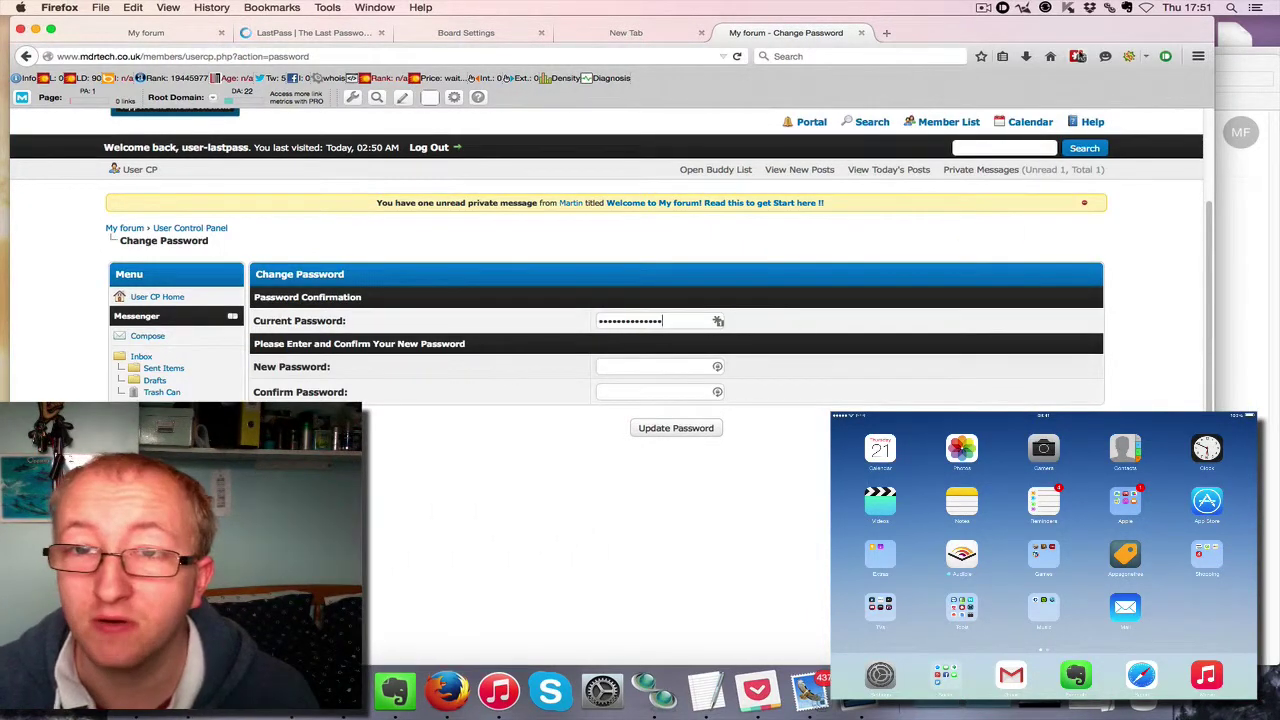
Step: Copy the forum password via LastPass's Show Matching Sites, then clear the Current Password field
left_click(1078, 56)
mouse_move(1236, 195)
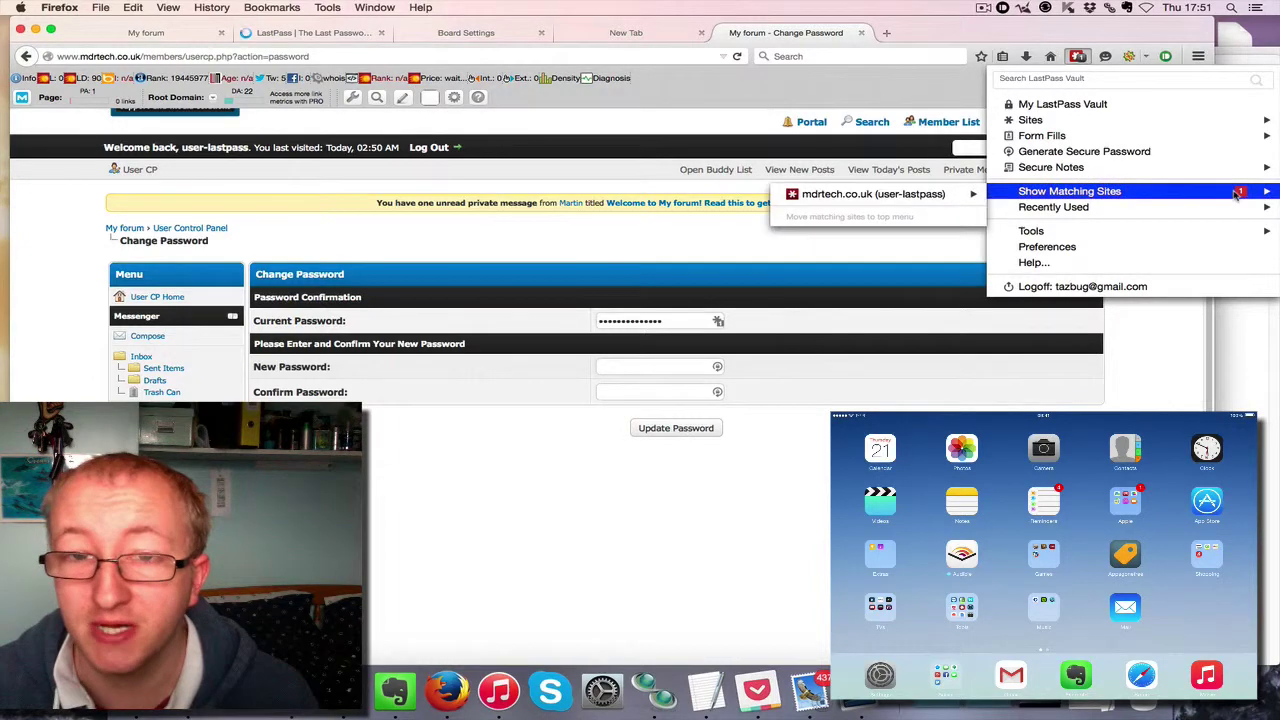
mouse_move(974, 196)
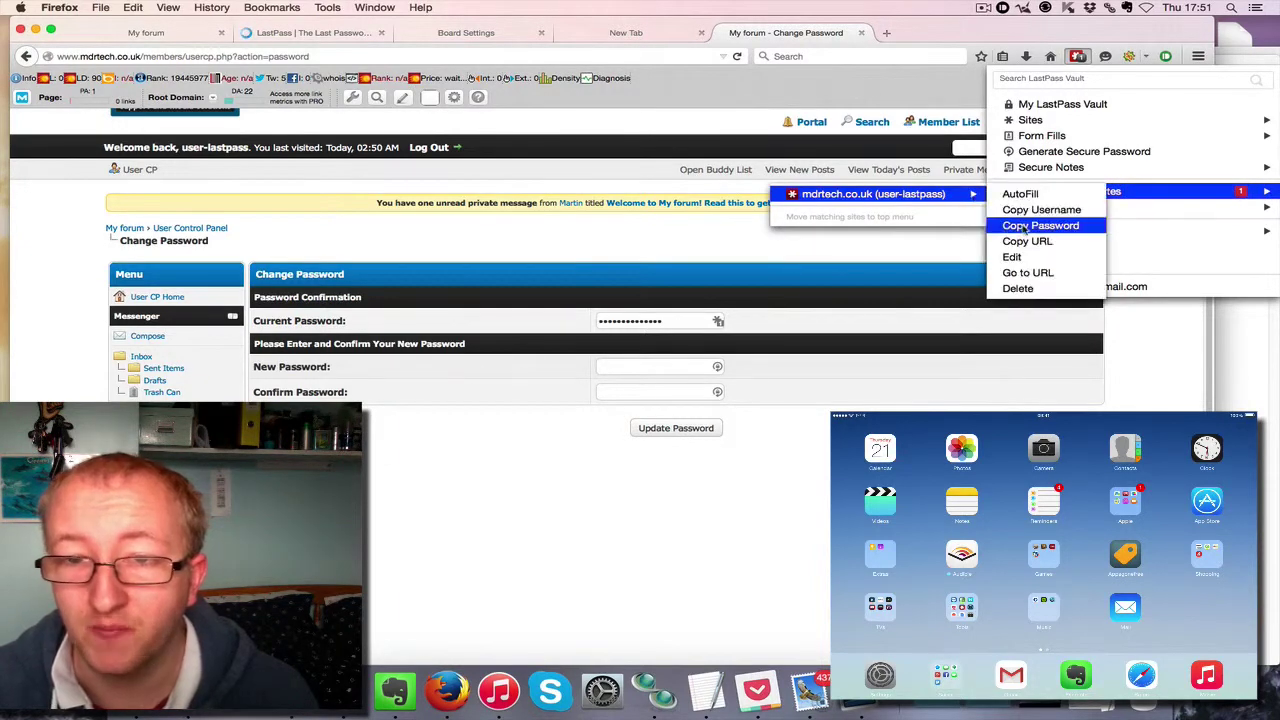
left_click(1023, 226)
left_click_drag(698, 321, 554, 319)
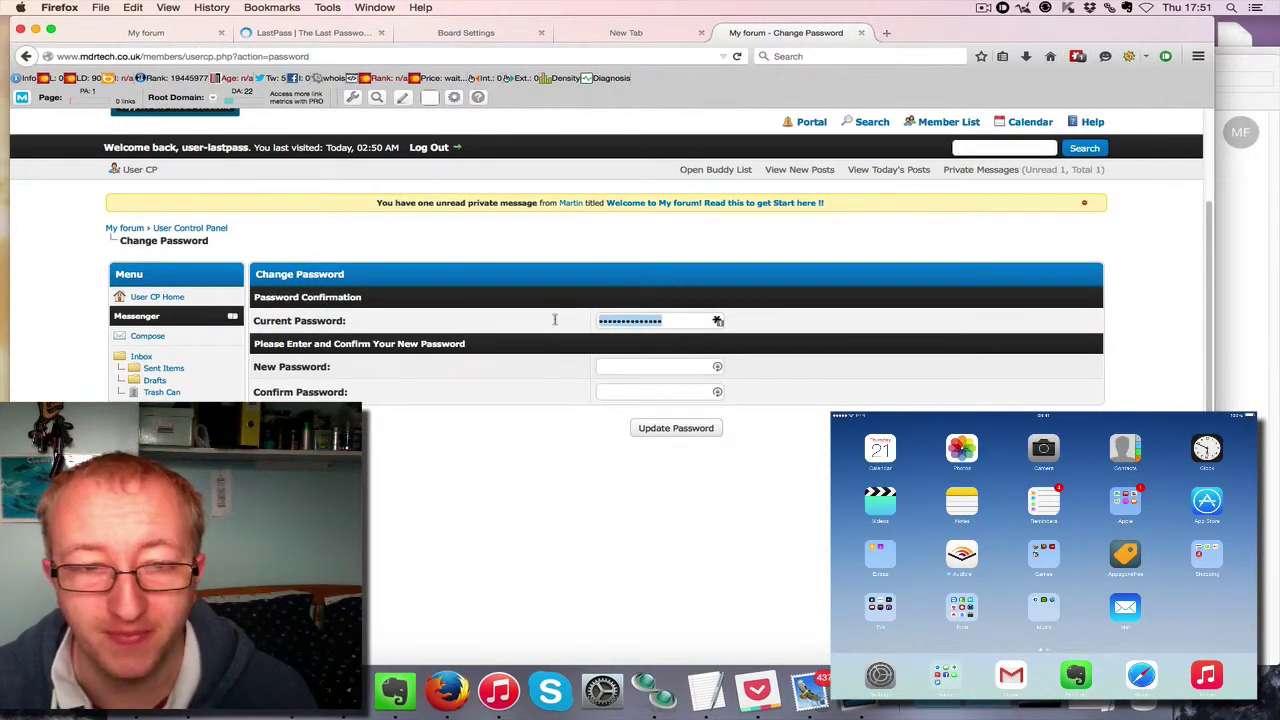
key("BackSpace")
right_click(620, 316)
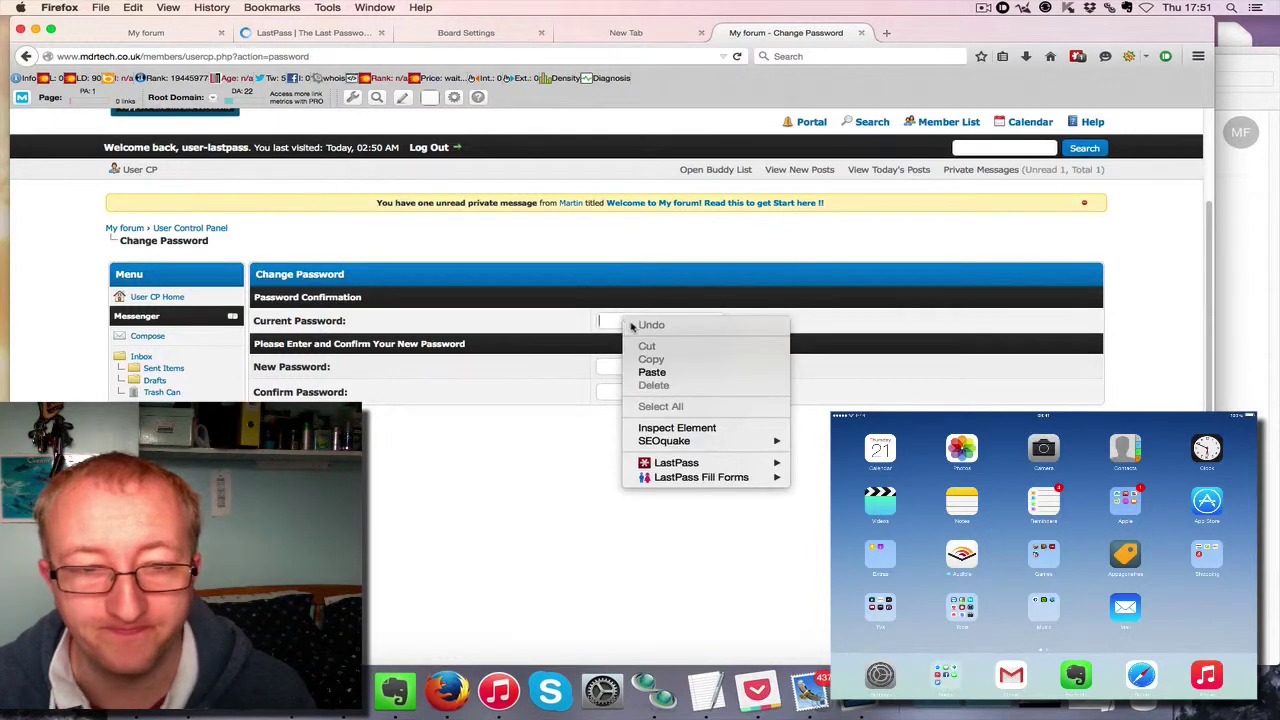
Step: Paste the vault password into Current Password and generate a password including numbers and symbols
left_click(655, 372)
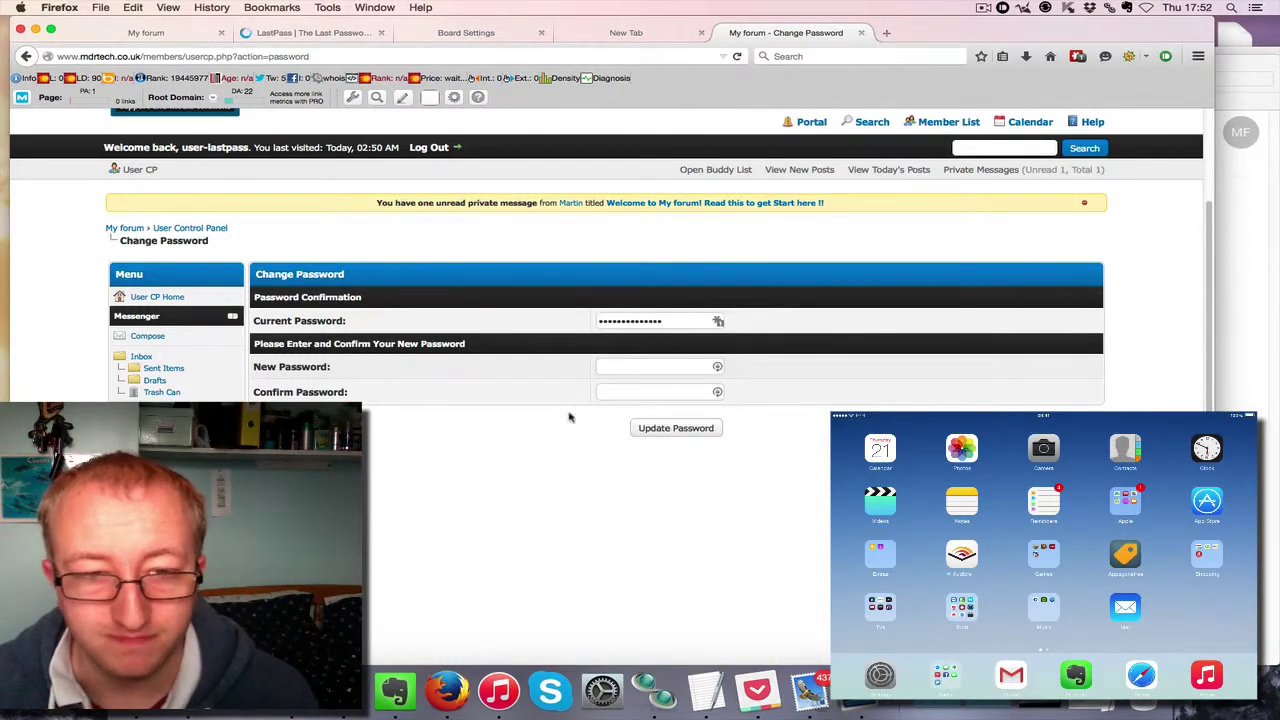
left_click(717, 367)
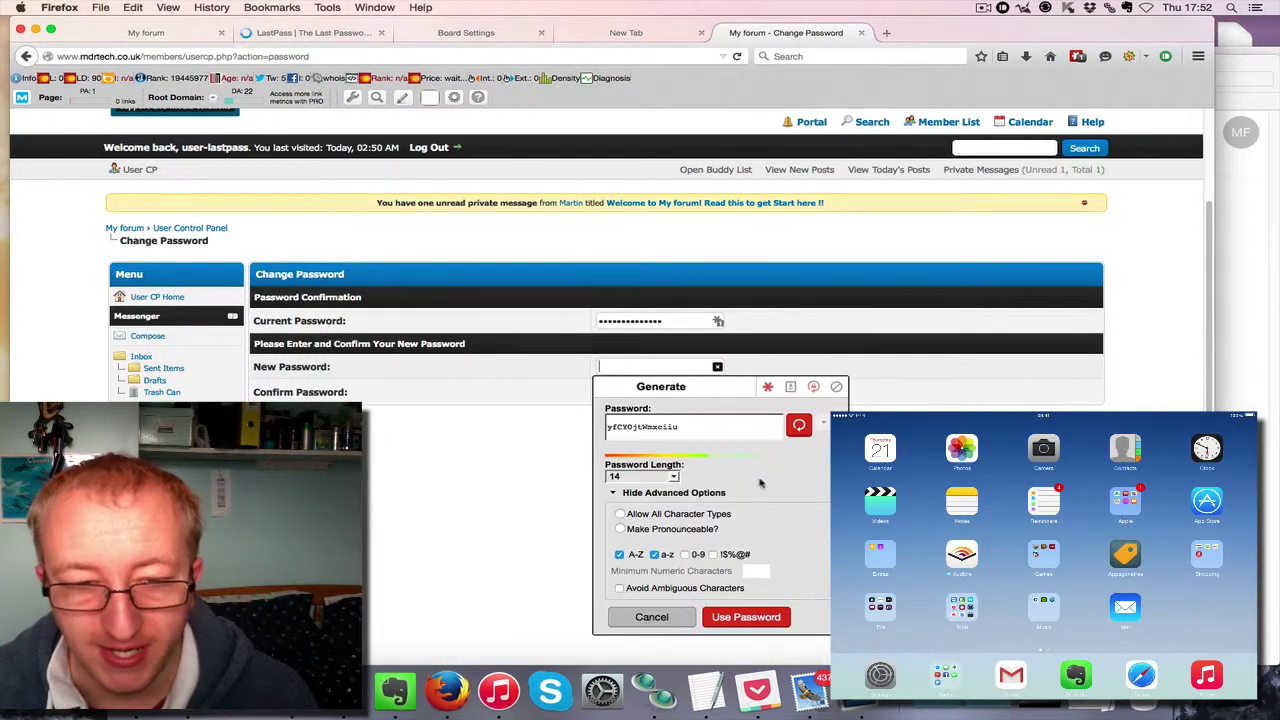
left_click(685, 554)
left_click(713, 554)
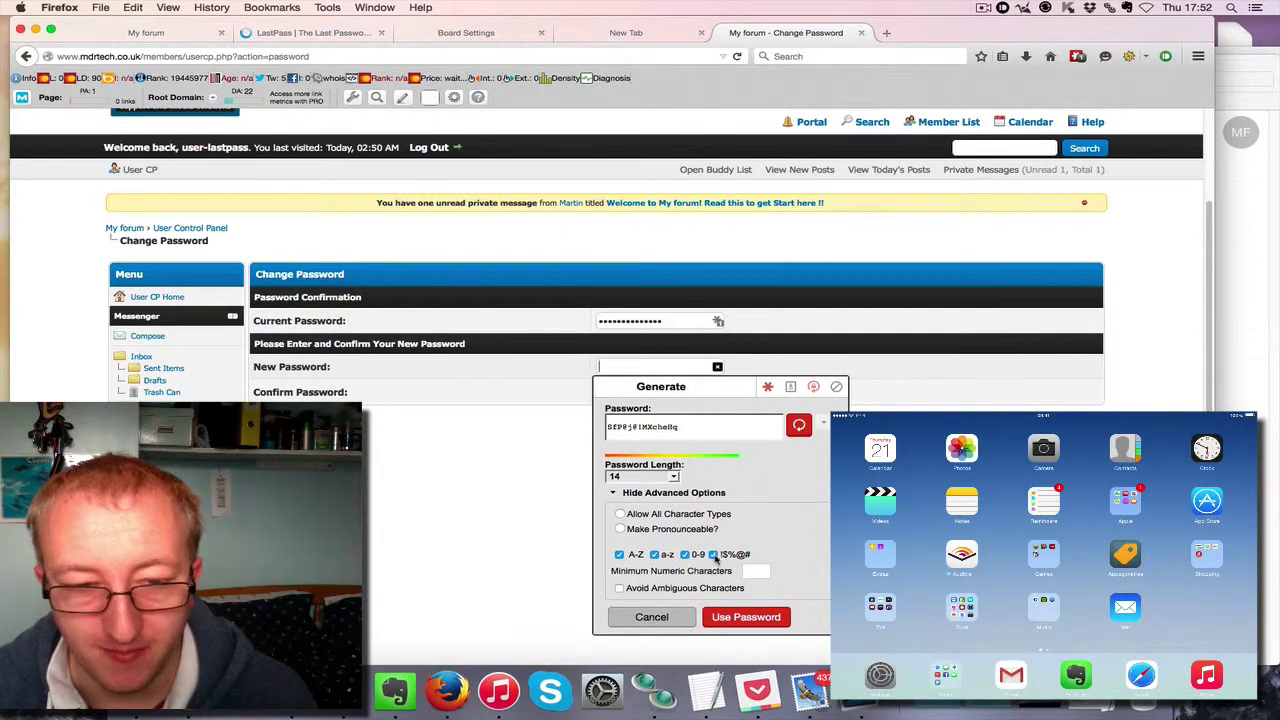
left_click(796, 426)
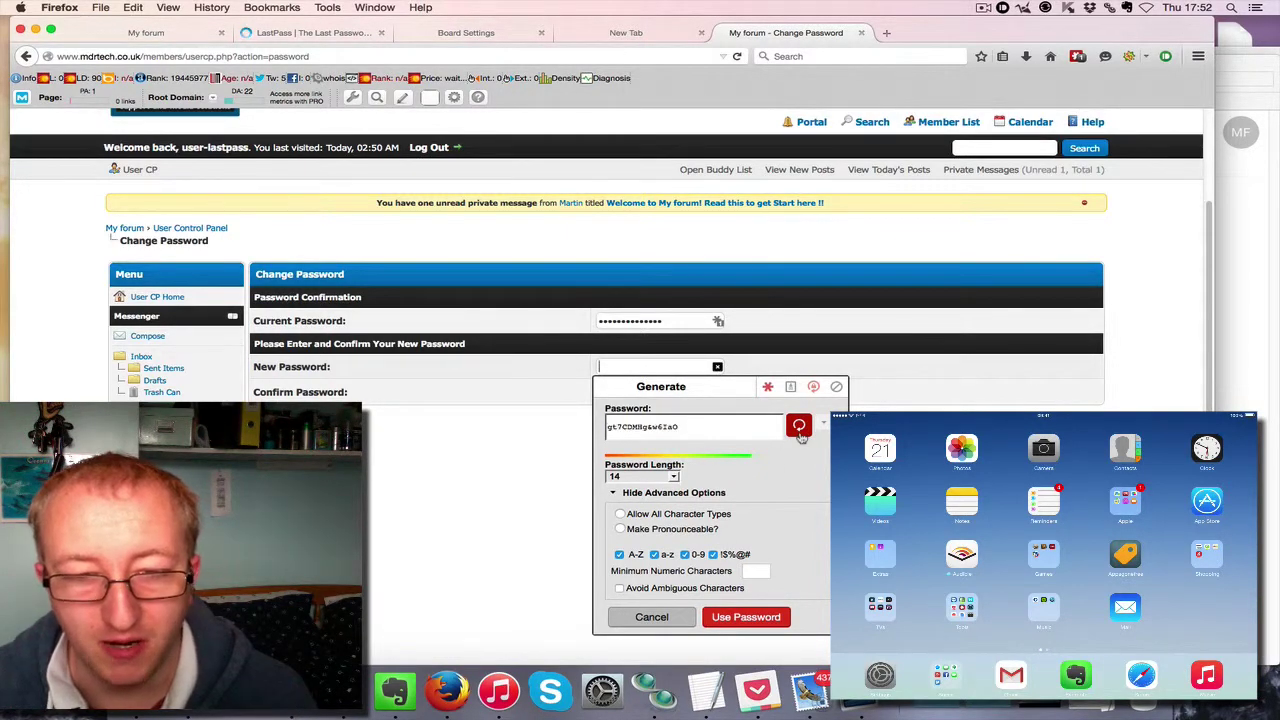
left_click(799, 430)
Step: Copy the generated 14-character password and use it for this site in the new-password fields
triple_click(699, 425)
right_click(628, 428)
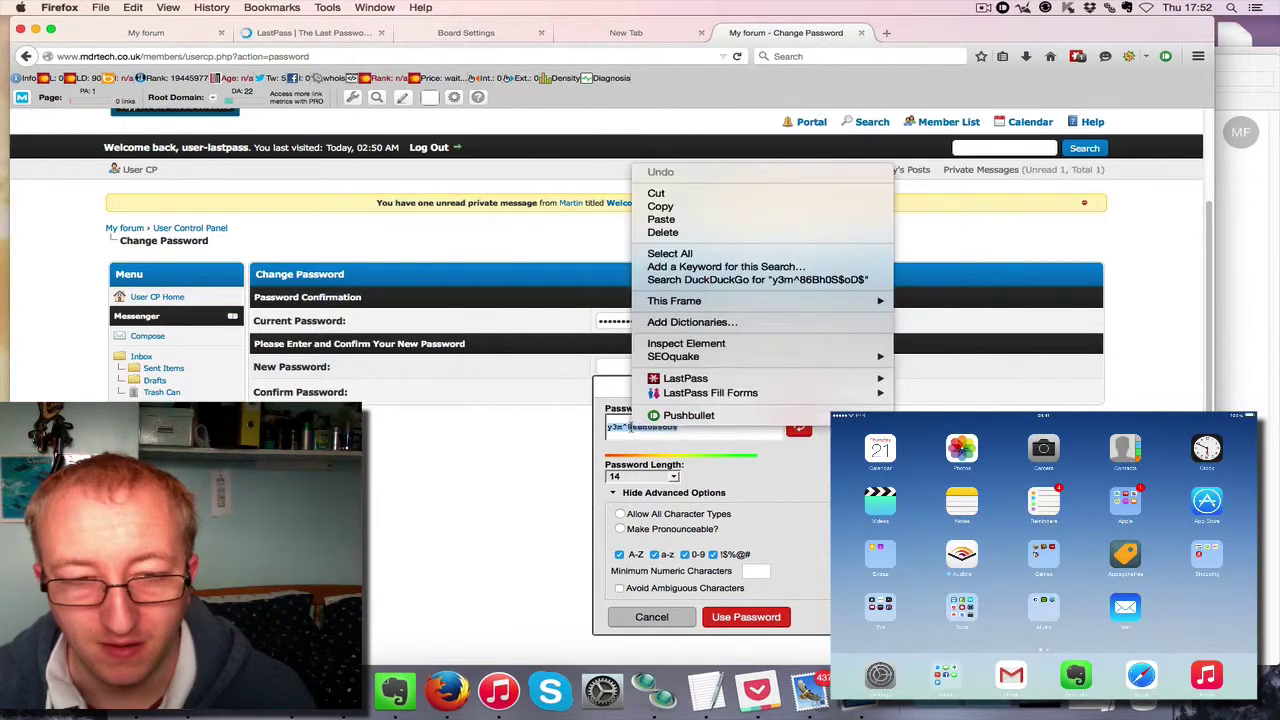
left_click(660, 206)
left_click(760, 617)
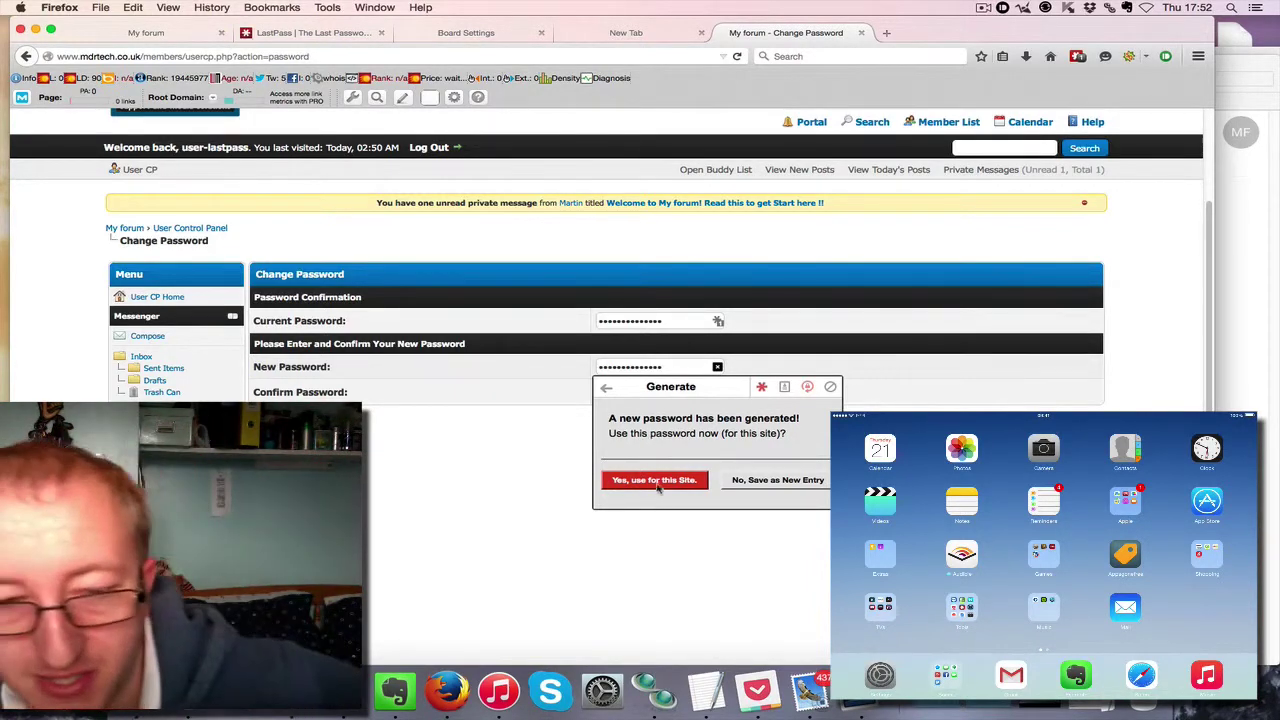
left_click(655, 481)
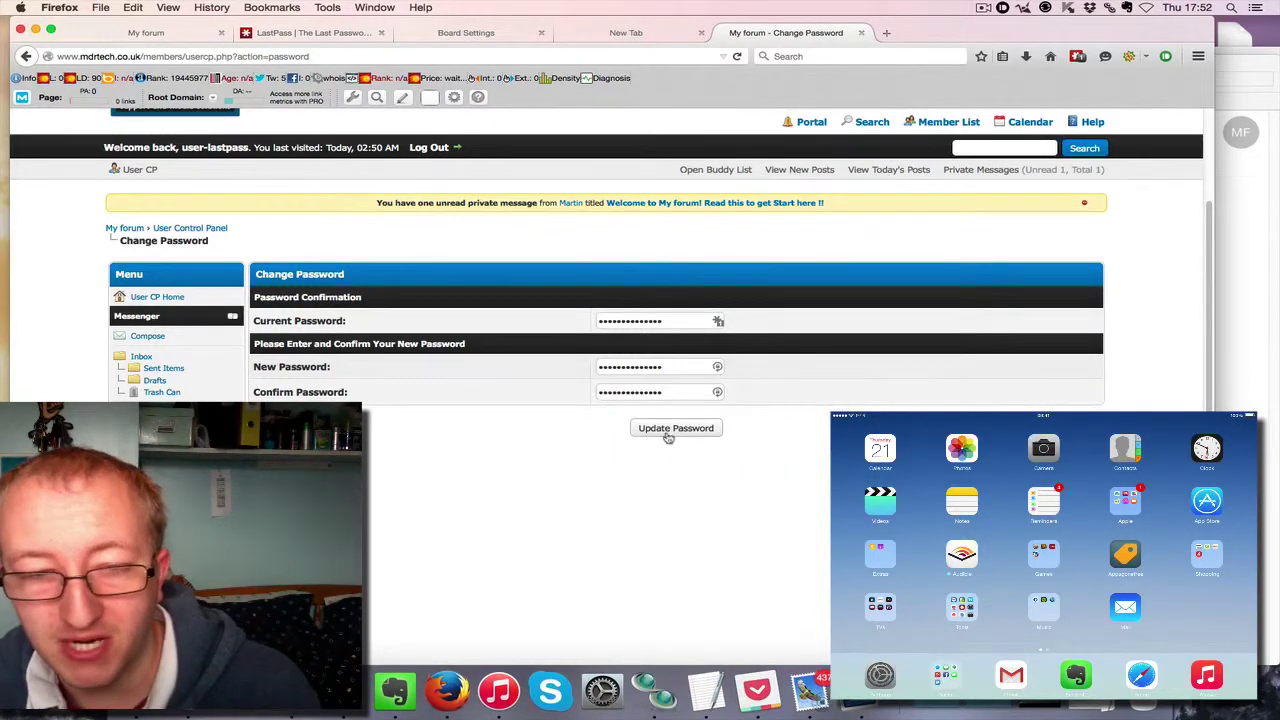
Step: Submit the password update, check LastPass's Show Matching Sites, then confirm the changed-password notice
left_click(683, 430)
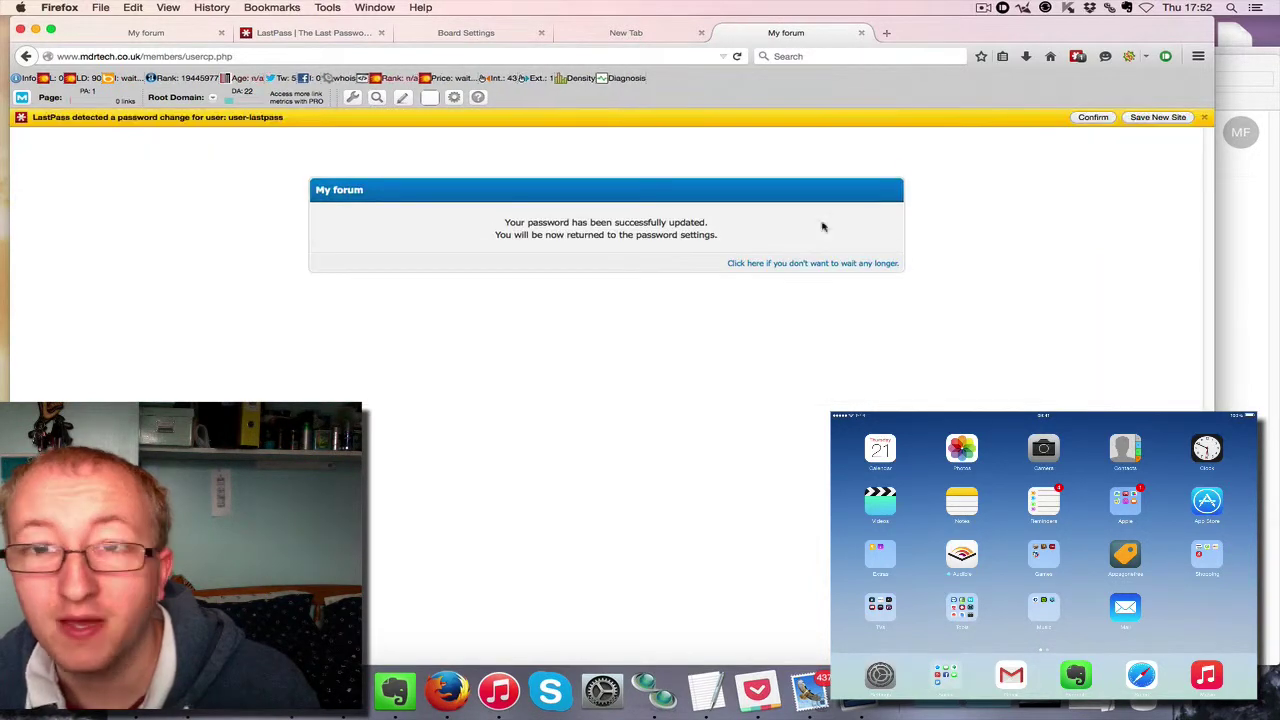
left_click(1077, 56)
mouse_move(1192, 198)
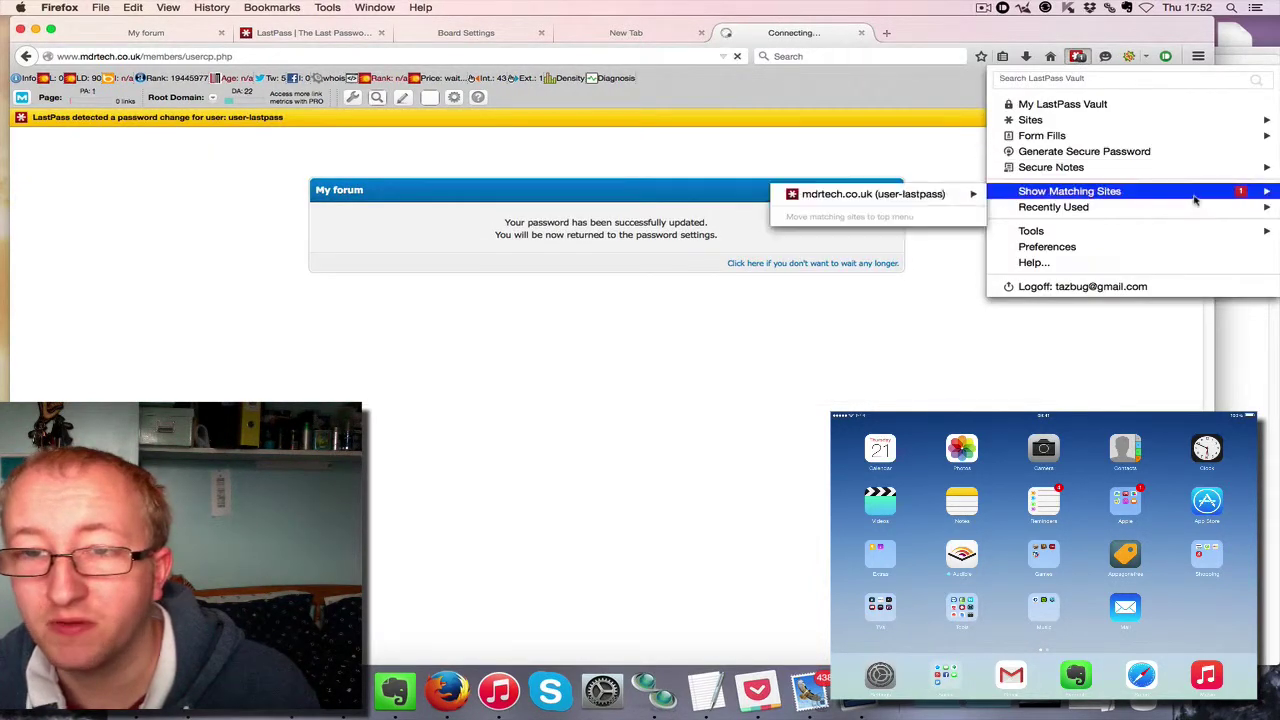
mouse_move(971, 193)
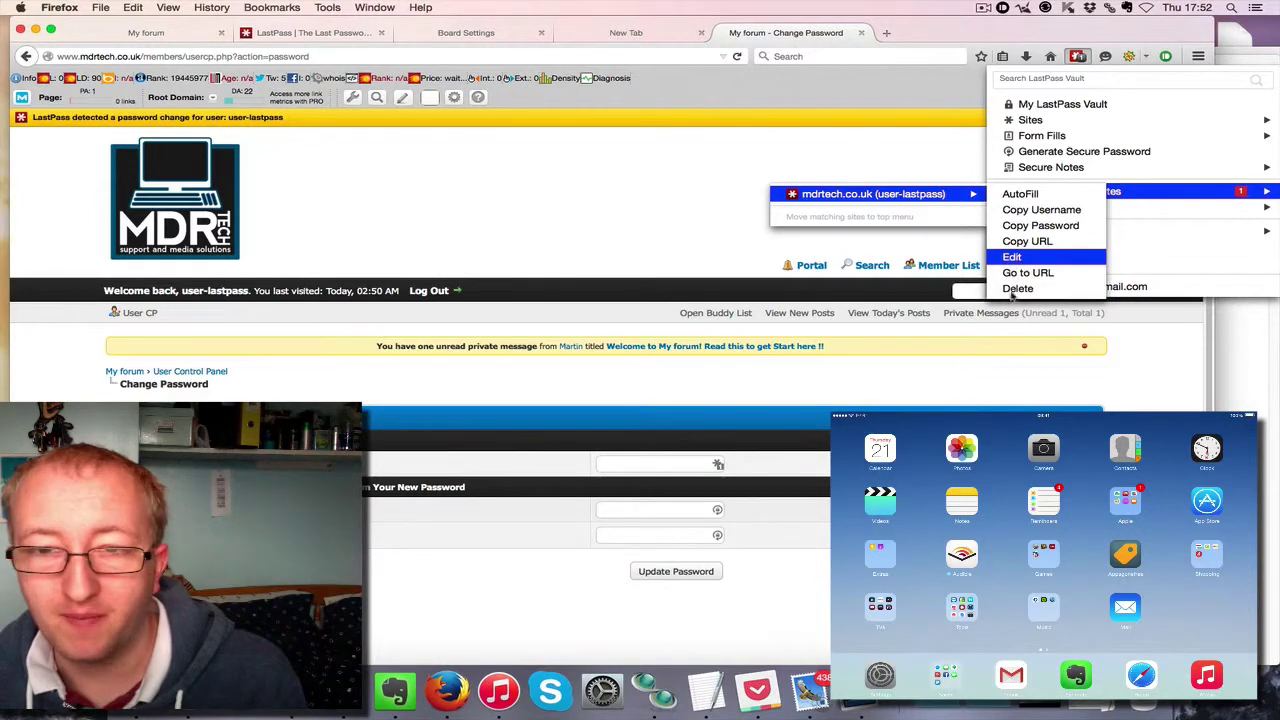
left_click(894, 371)
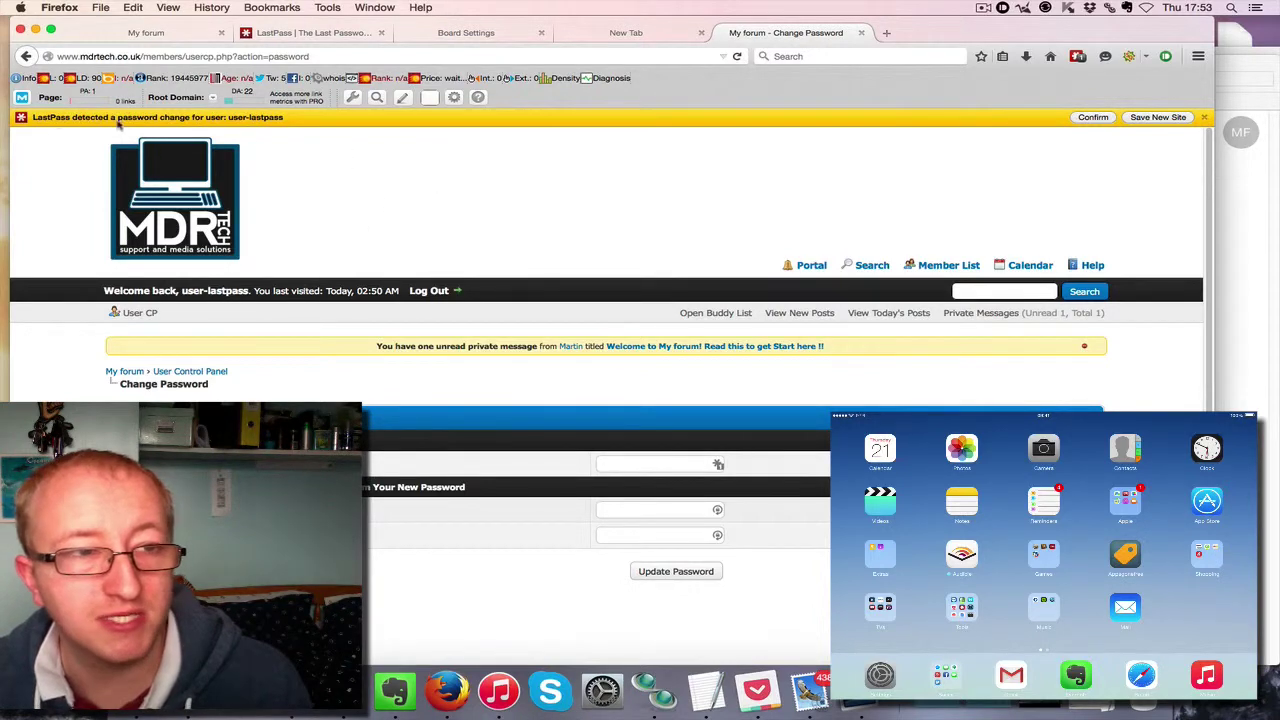
left_click(1093, 117)
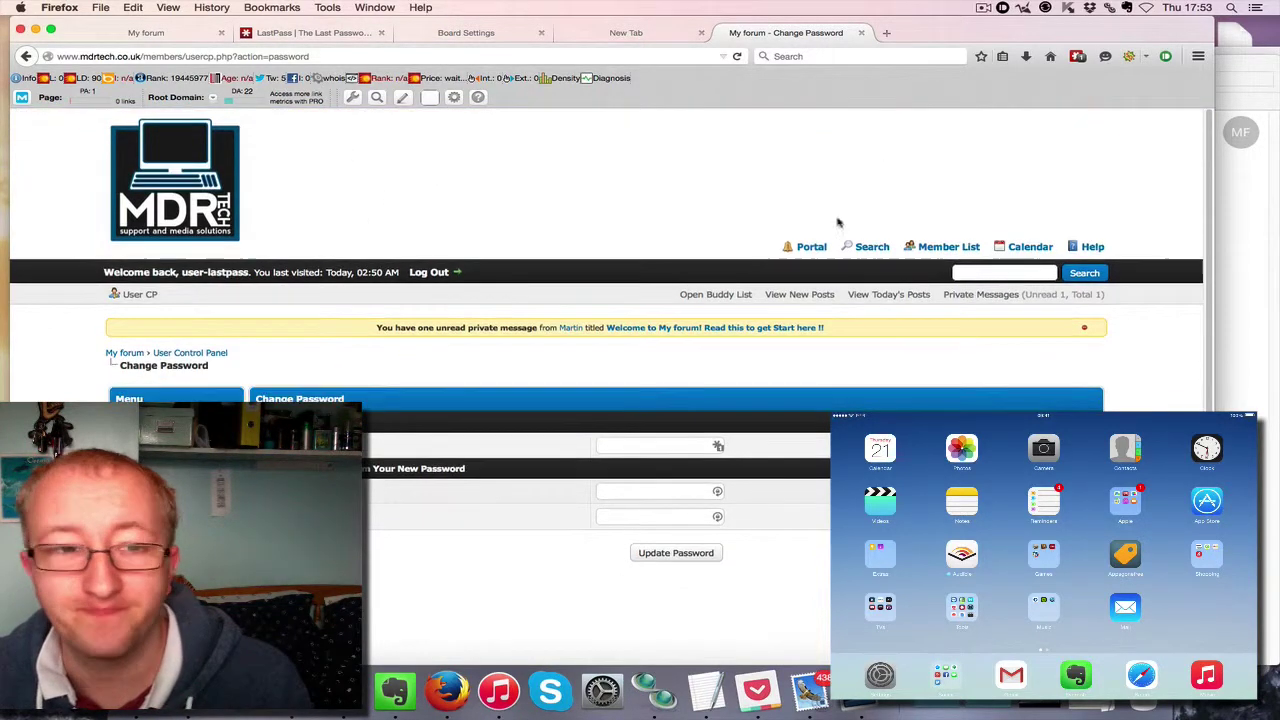
Step: Log out, then log back in as user-lastpass with the LastPass-filled saved login
left_click(431, 275)
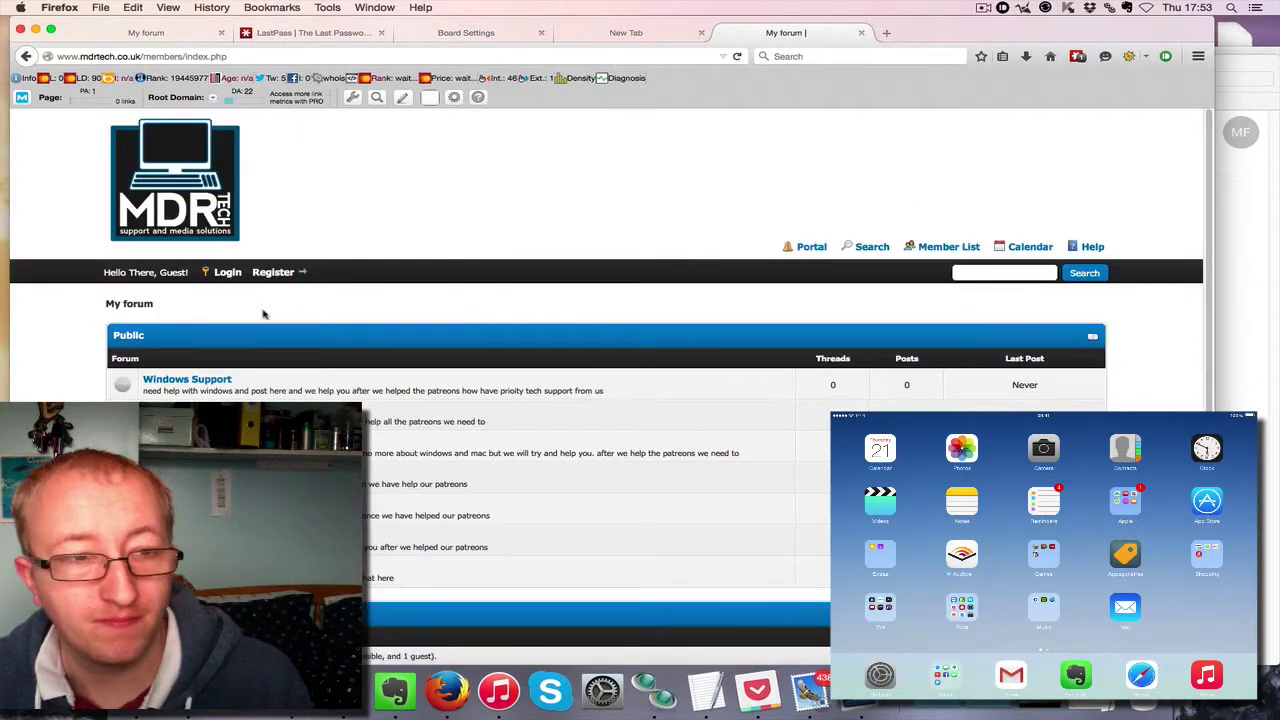
left_click(226, 272)
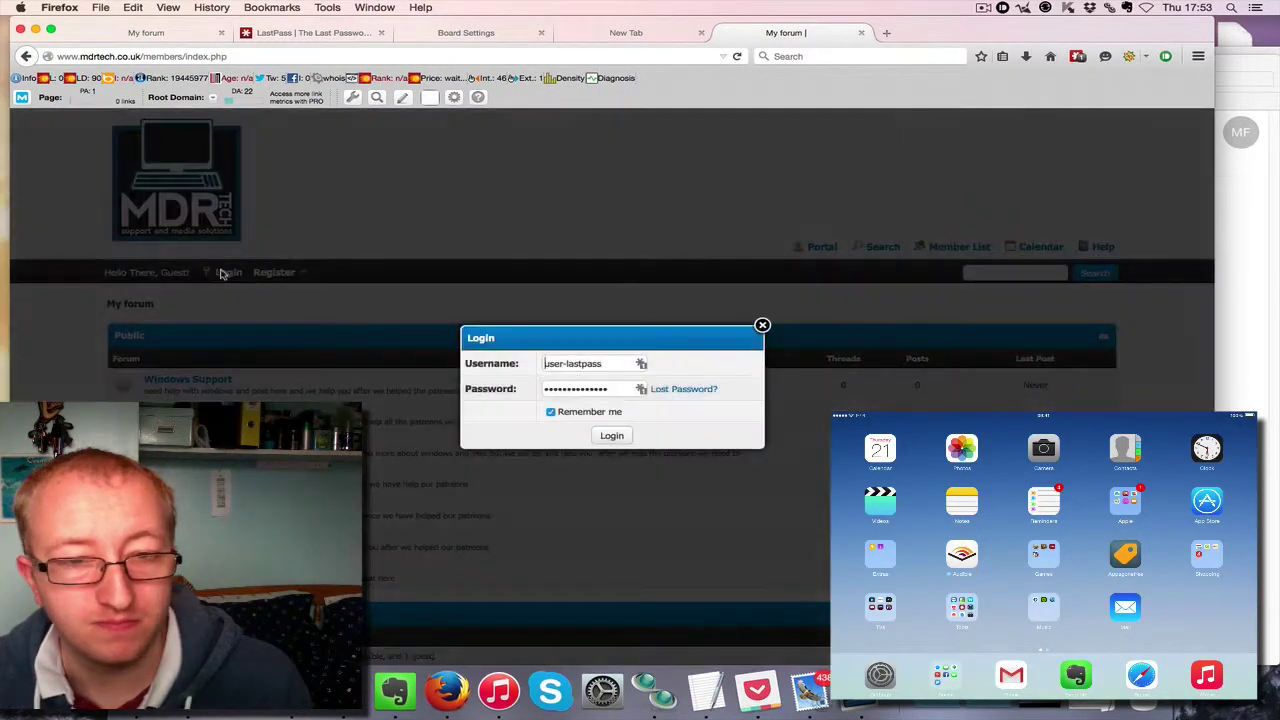
left_click(641, 390)
left_click(612, 432)
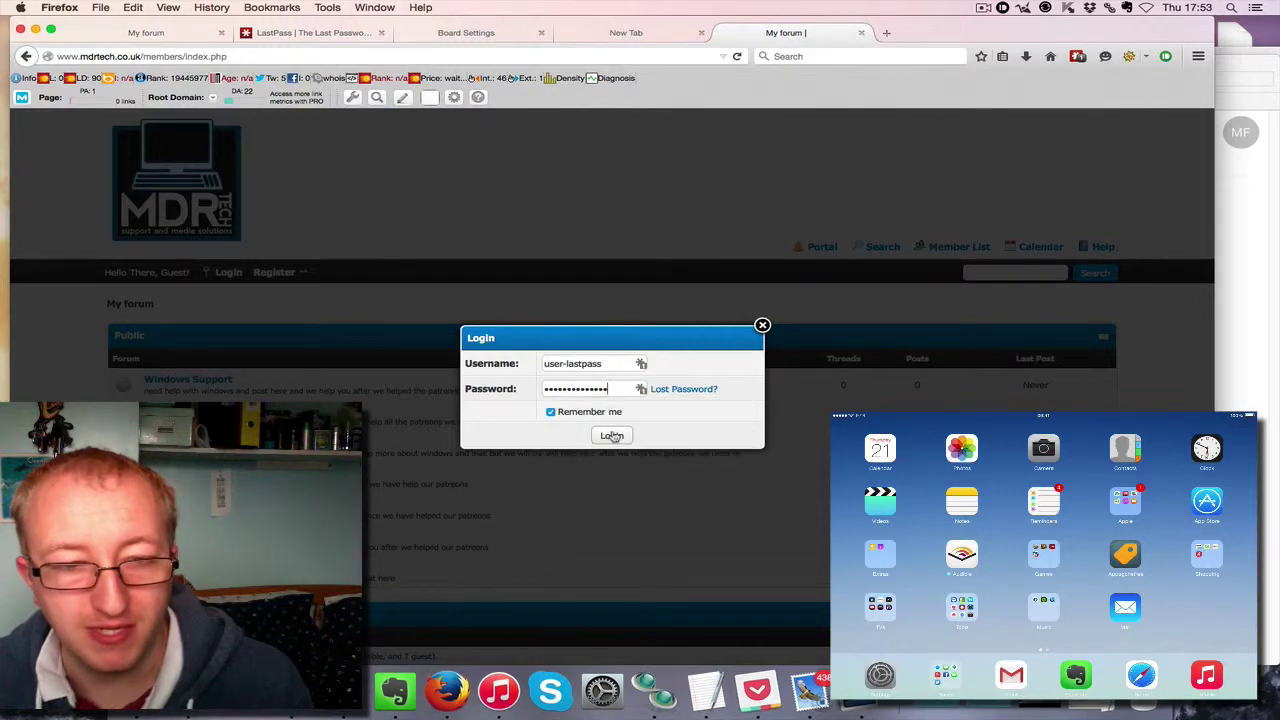
left_click(613, 436)
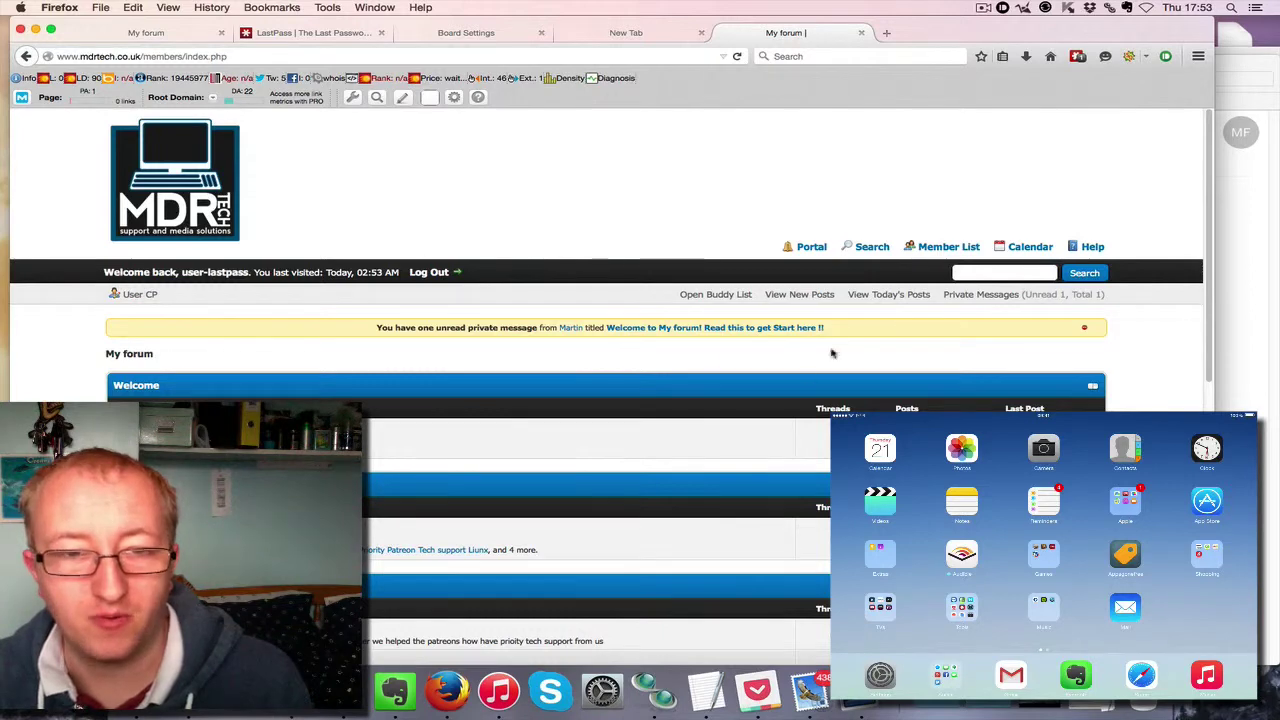
left_click(1077, 56)
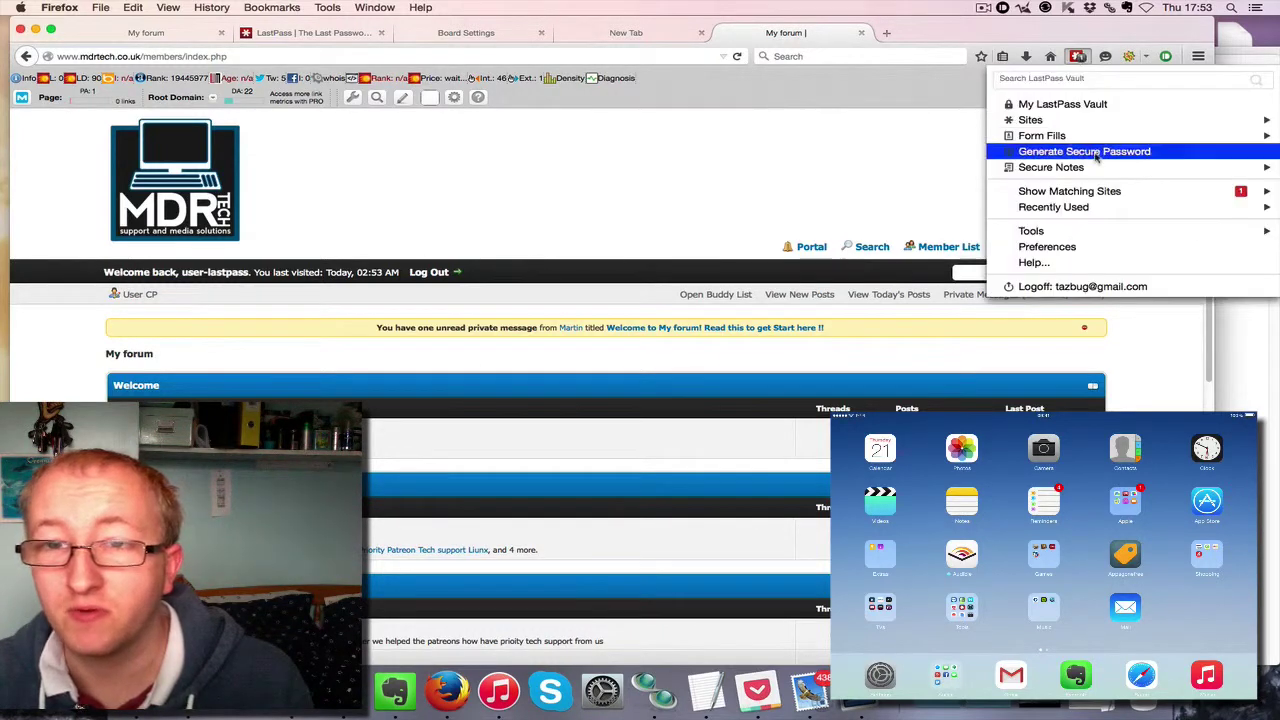
left_click(1084, 107)
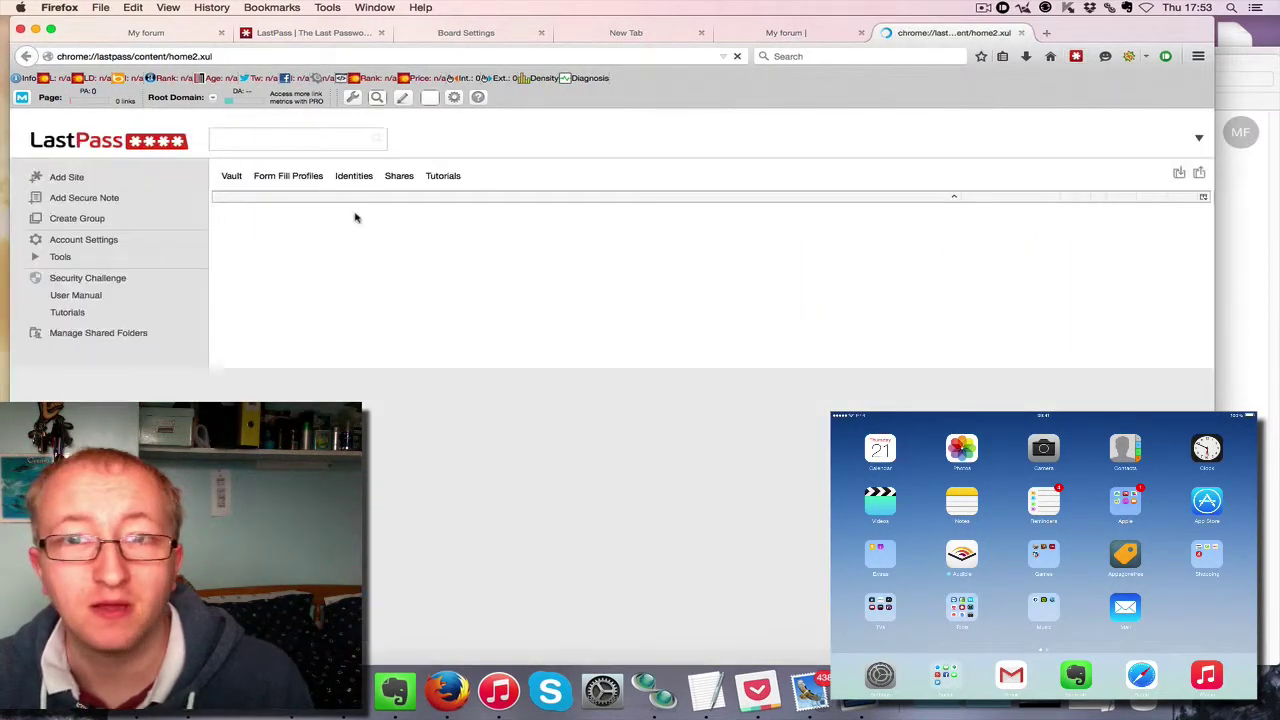
scroll(380, 290, "down", 10)
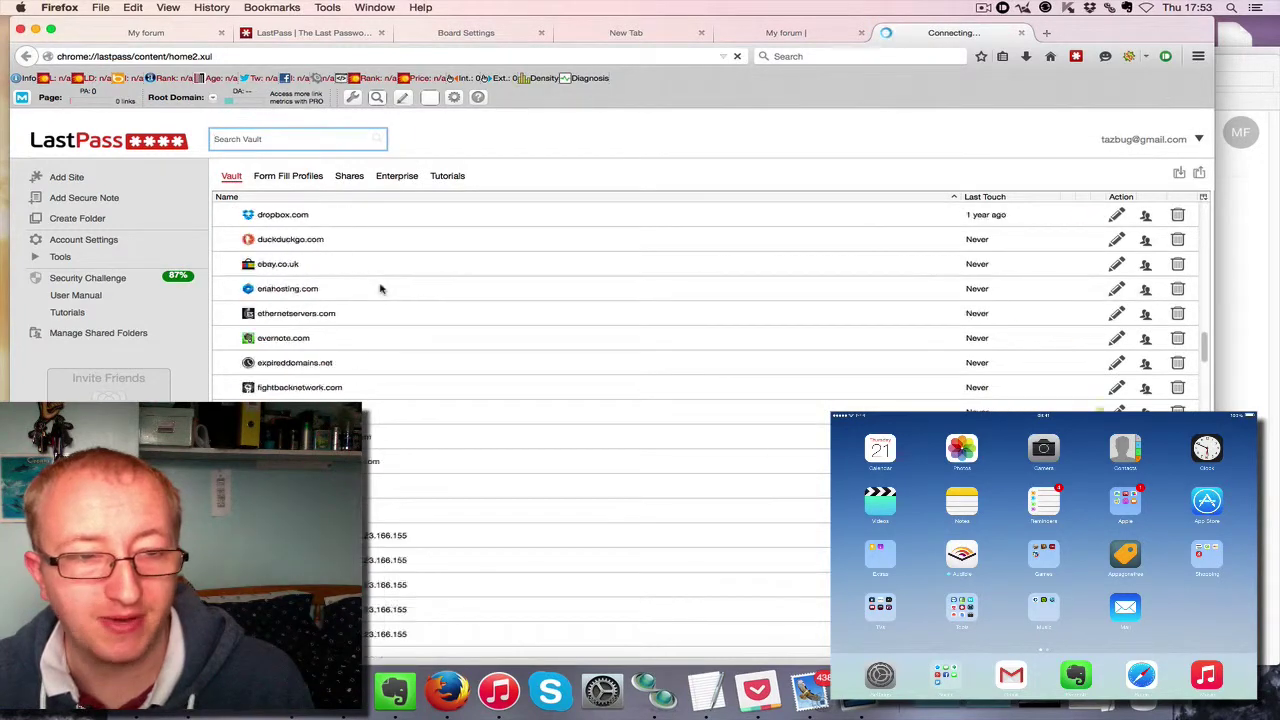
scroll(394, 313, "up", 10)
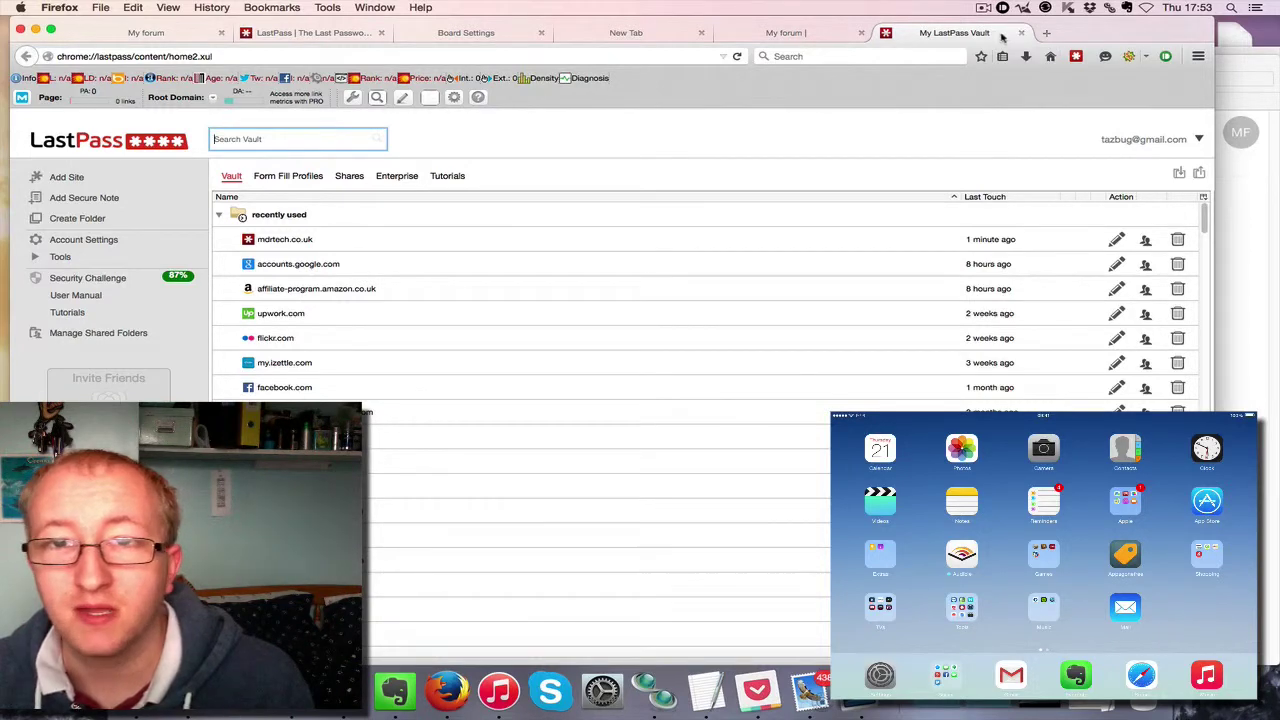
left_click(1020, 34)
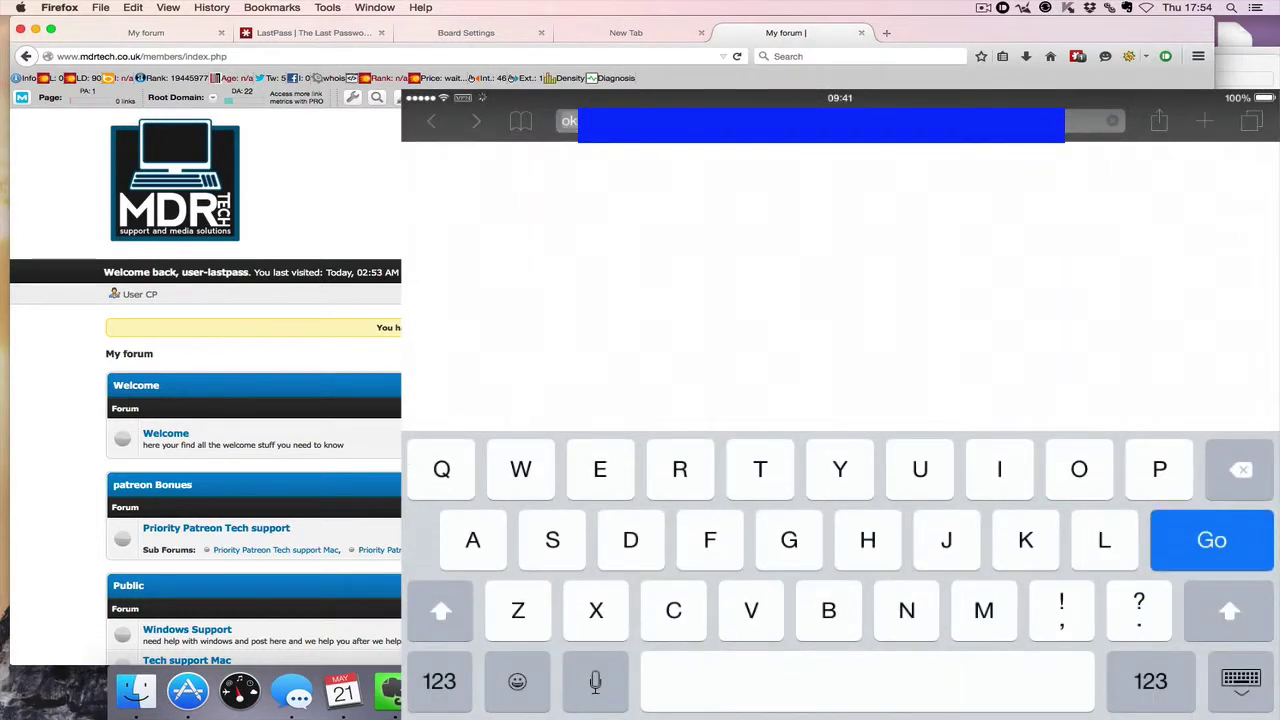
Step: Enter mdrtech.co.uk in Safari's address bar and load the forum home page
key("BackSpace")
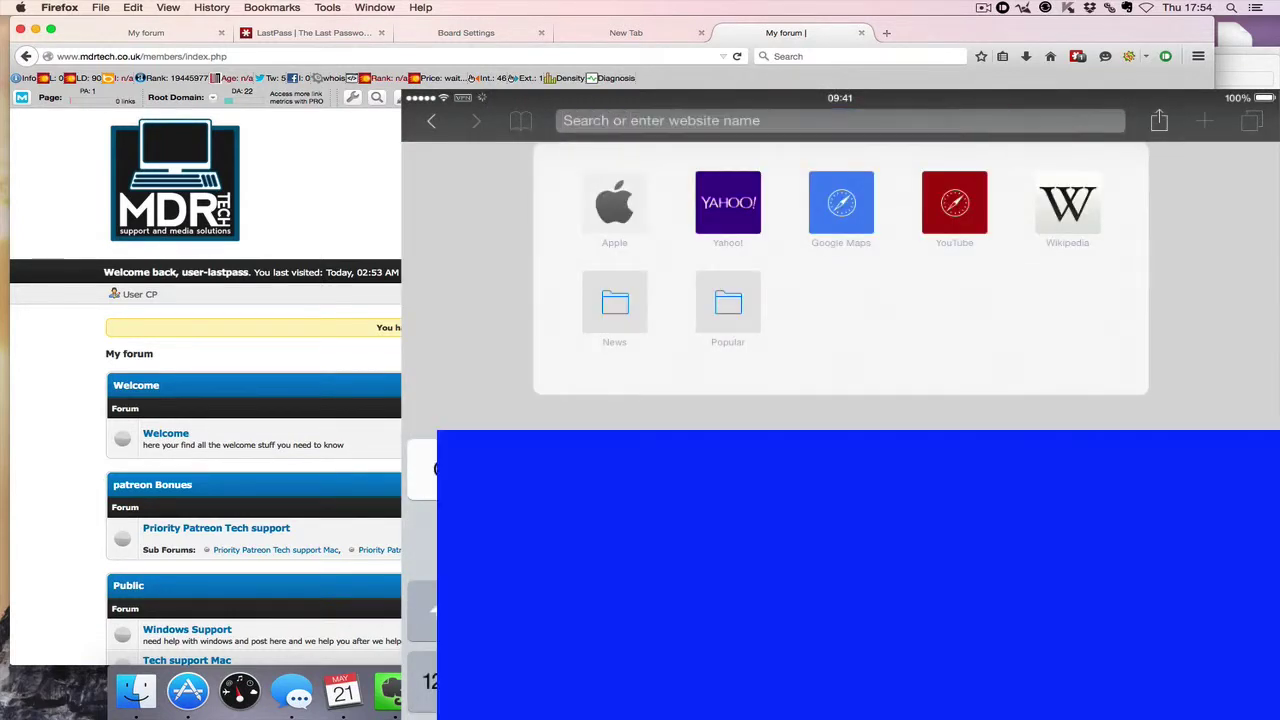
type("mdd")
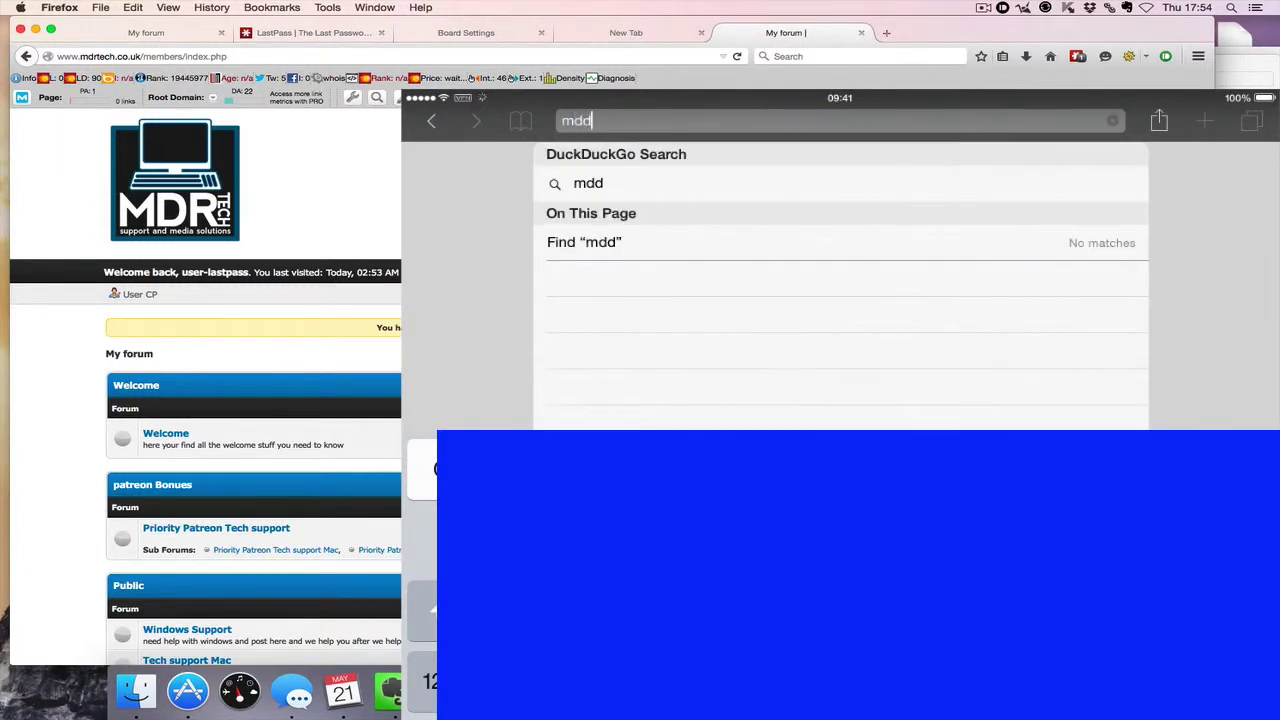
key("BackSpace")
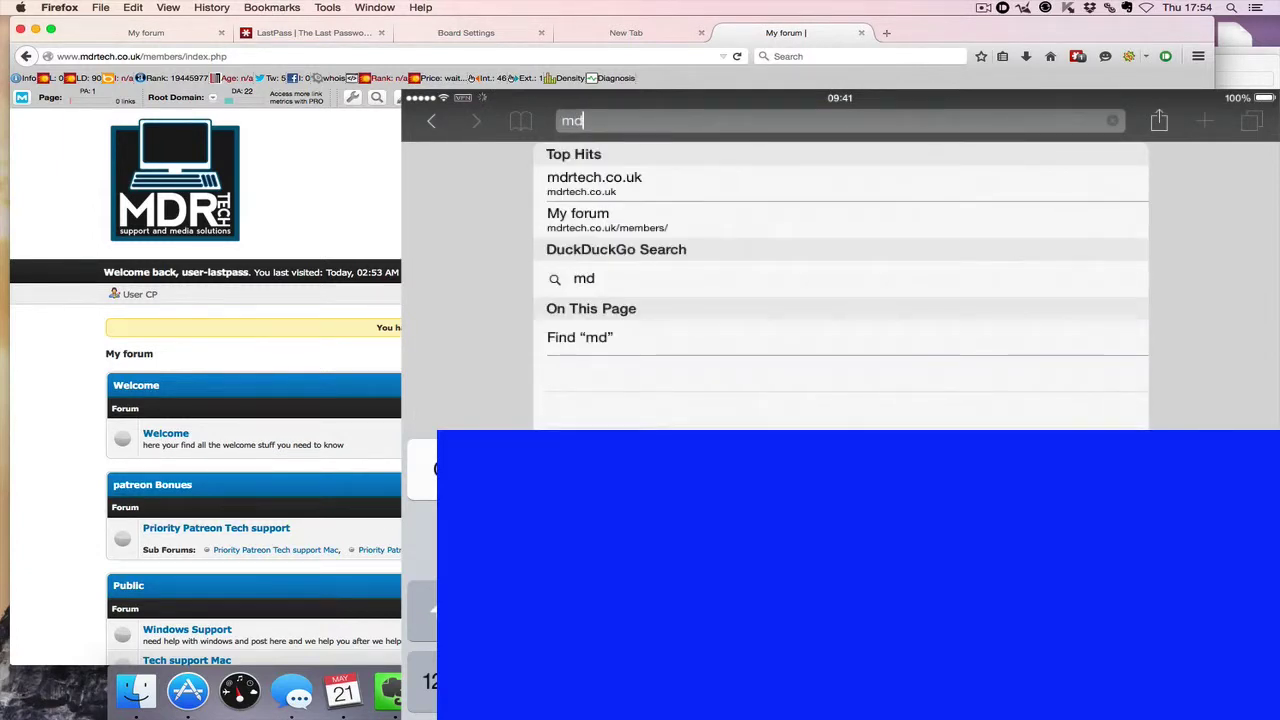
key("BackSpace")
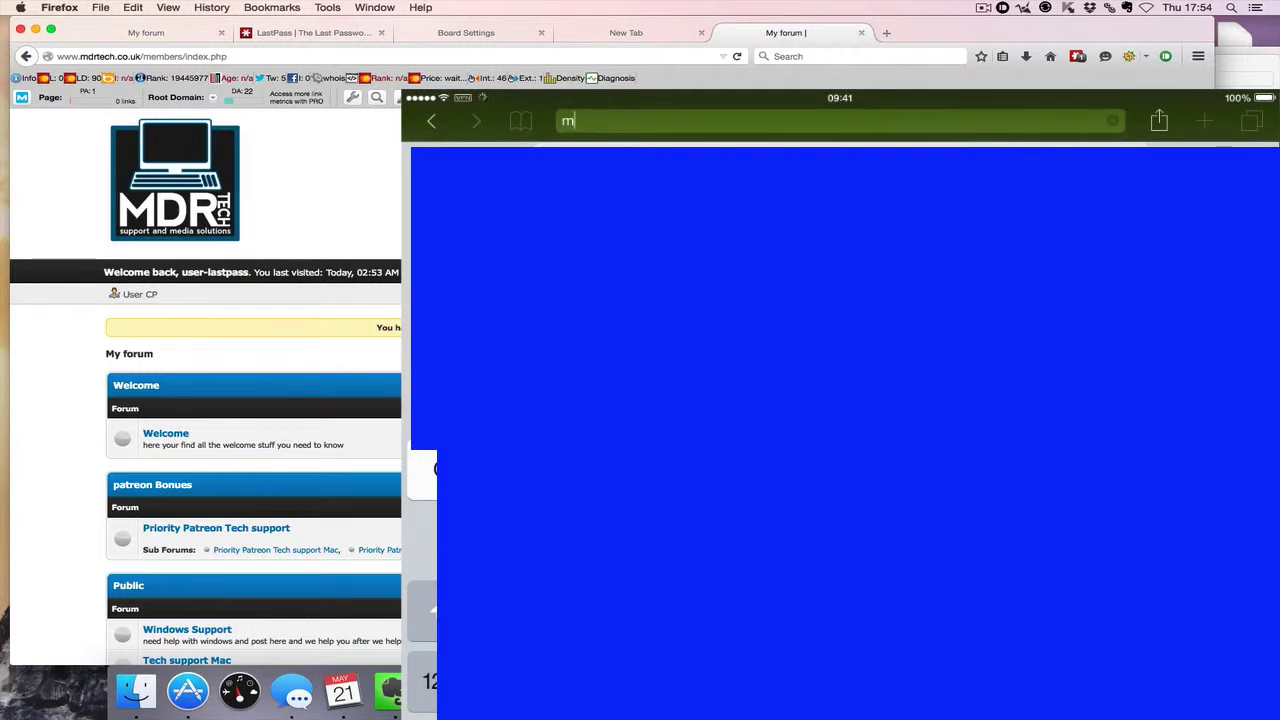
key("Return")
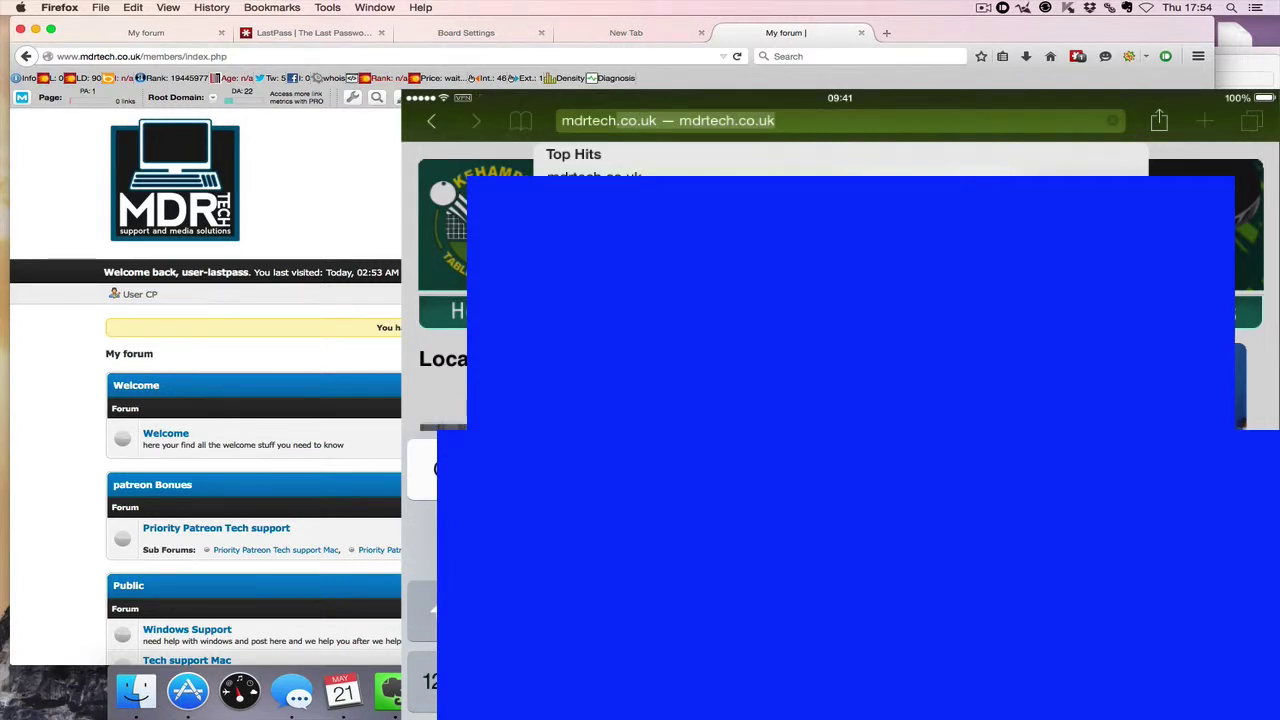
type("/")
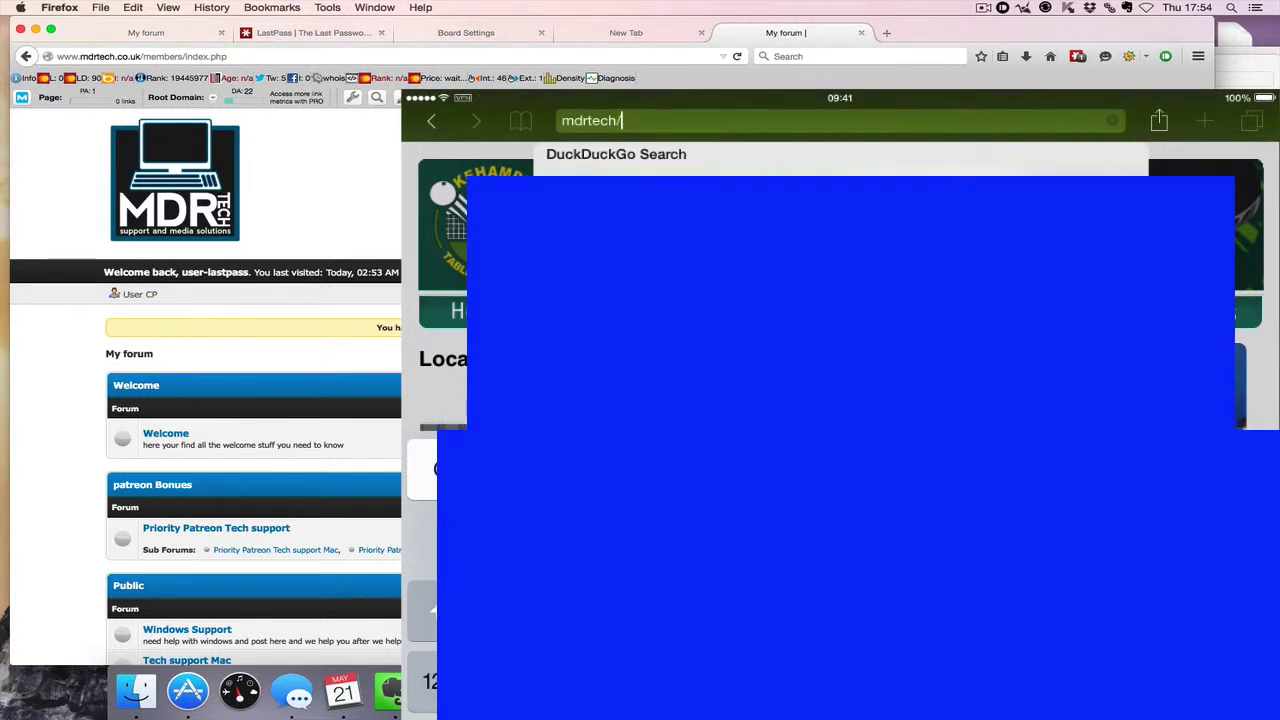
key("BackSpace")
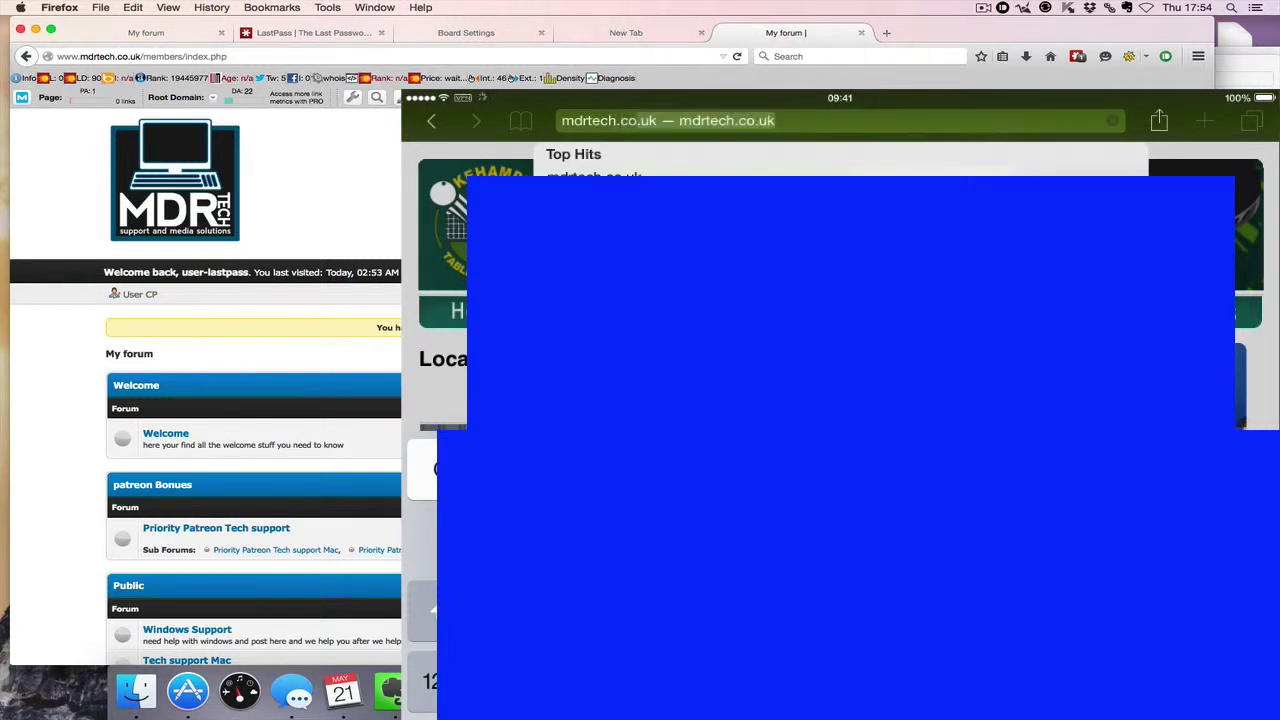
type(".co/")
key("BackSpace")
type("/")
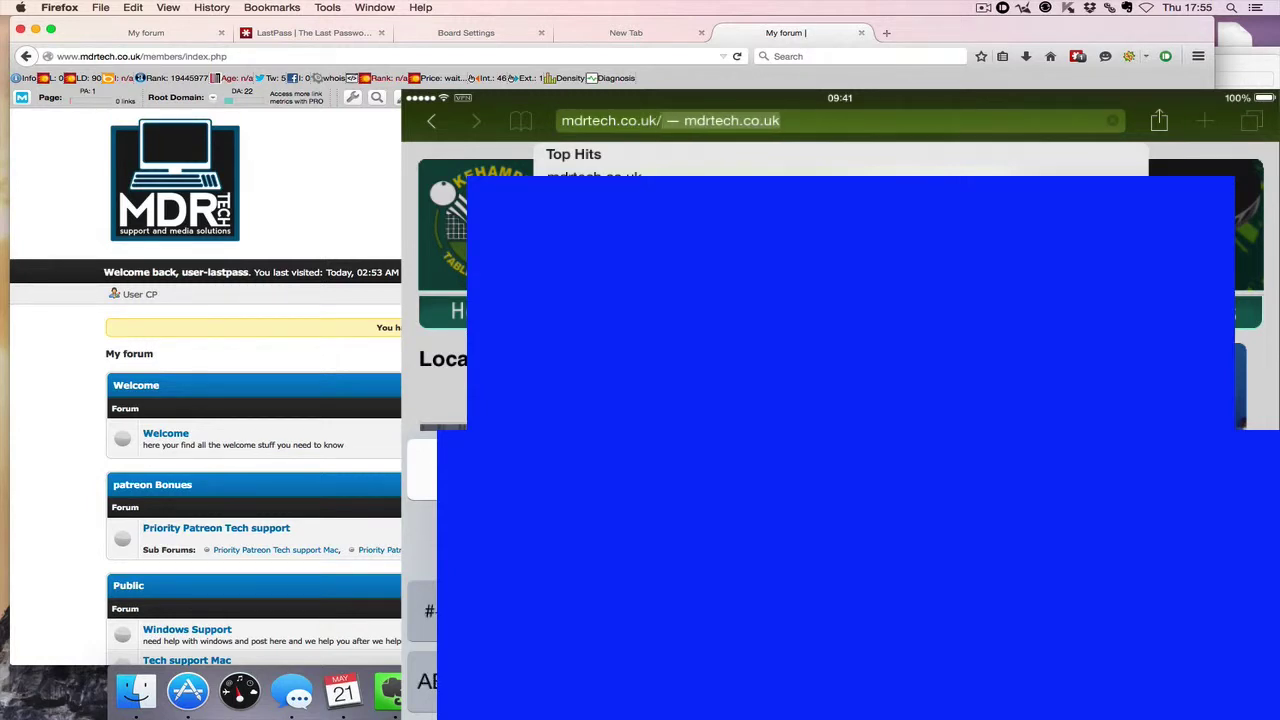
type("members/")
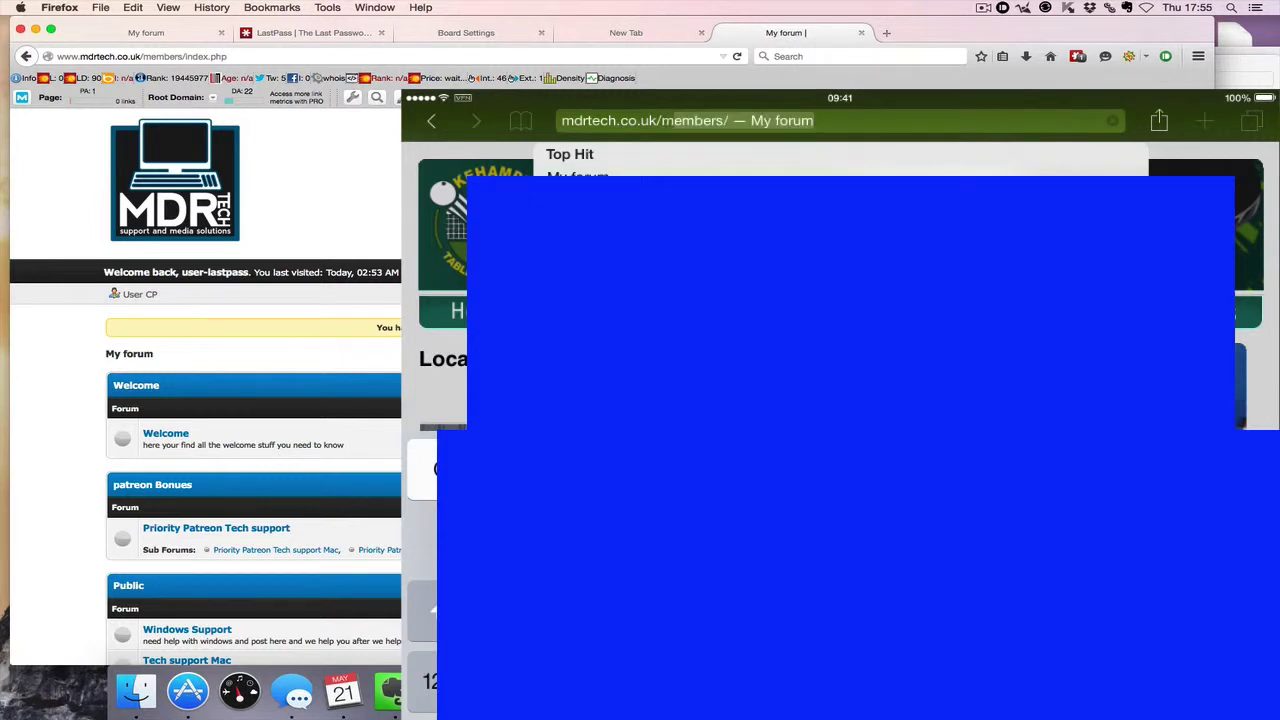
key("Return")
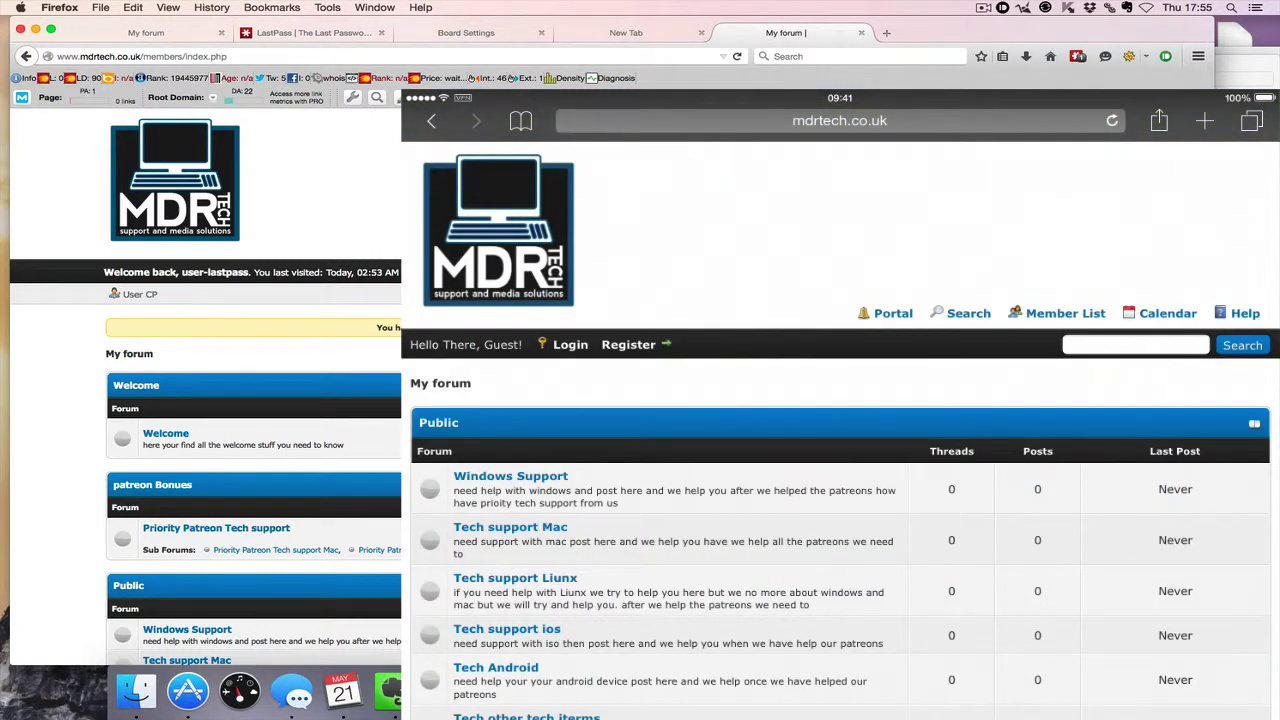
Step: Log into the forum by autofilling the saved mdrtech.co.uk login through LastPass in the Share sheet
left_click(570, 344)
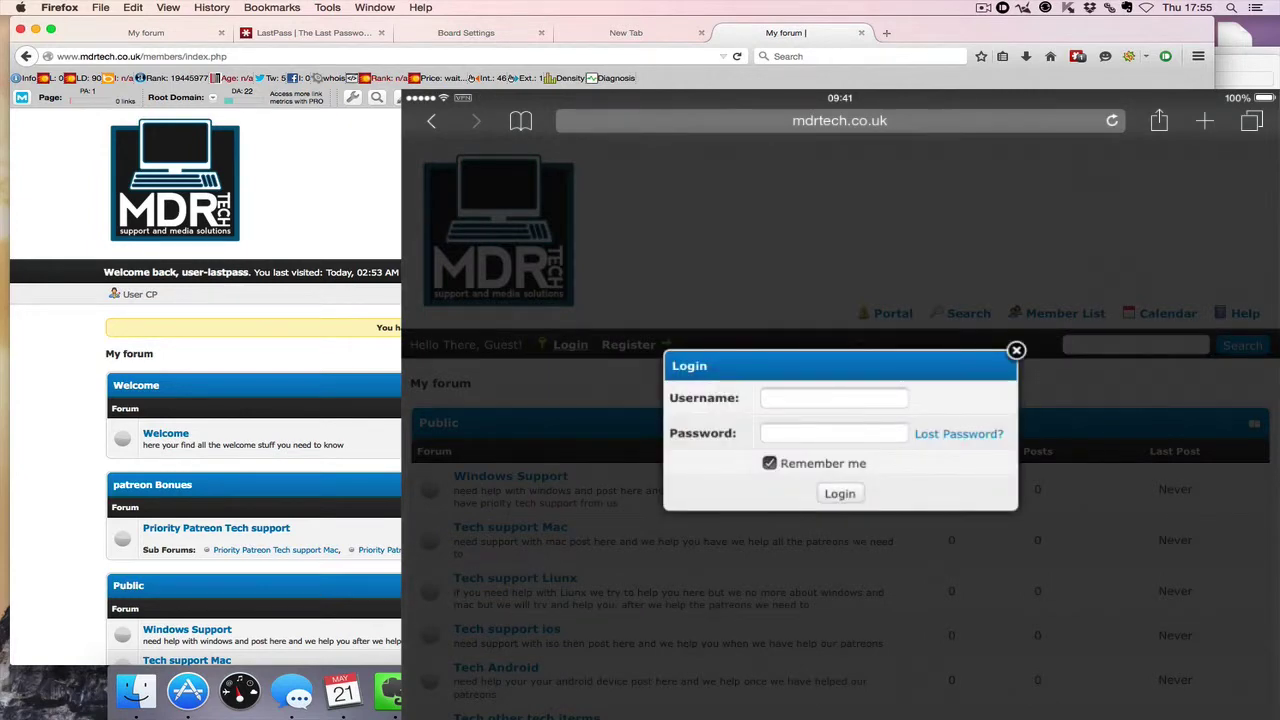
left_click(834, 398)
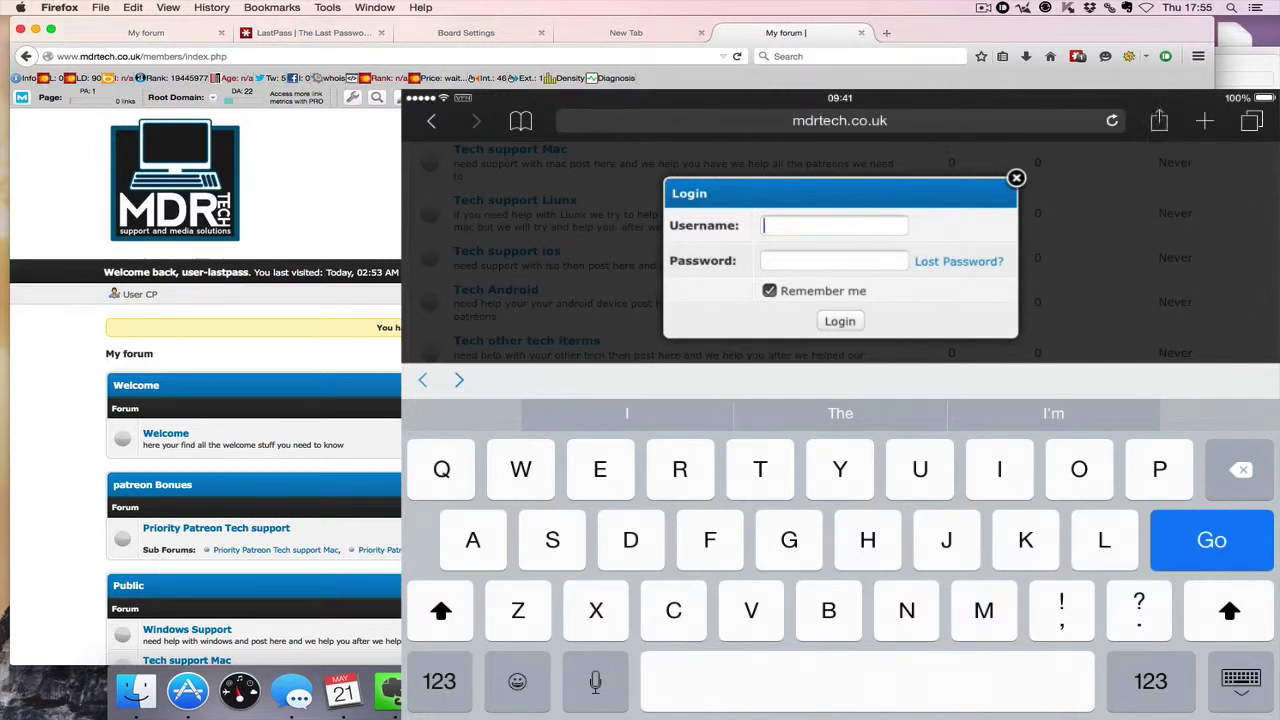
left_click(1159, 120)
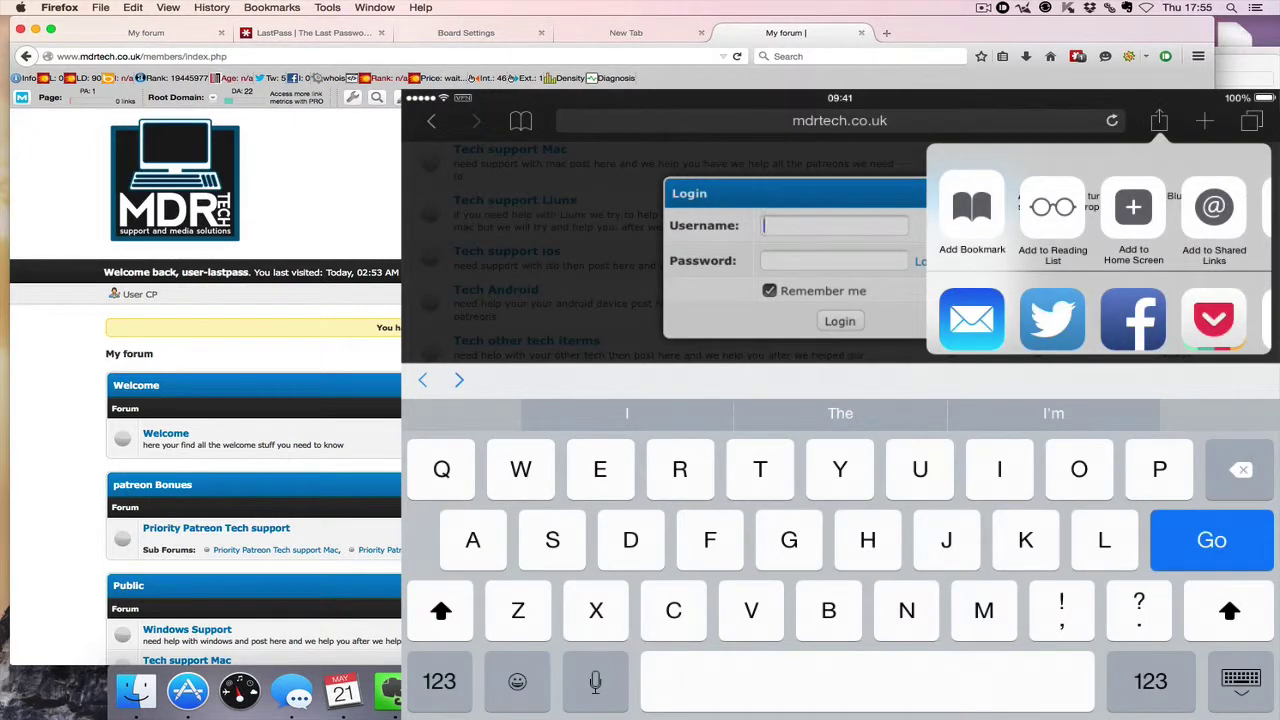
scroll(1100, 215, "right", 5)
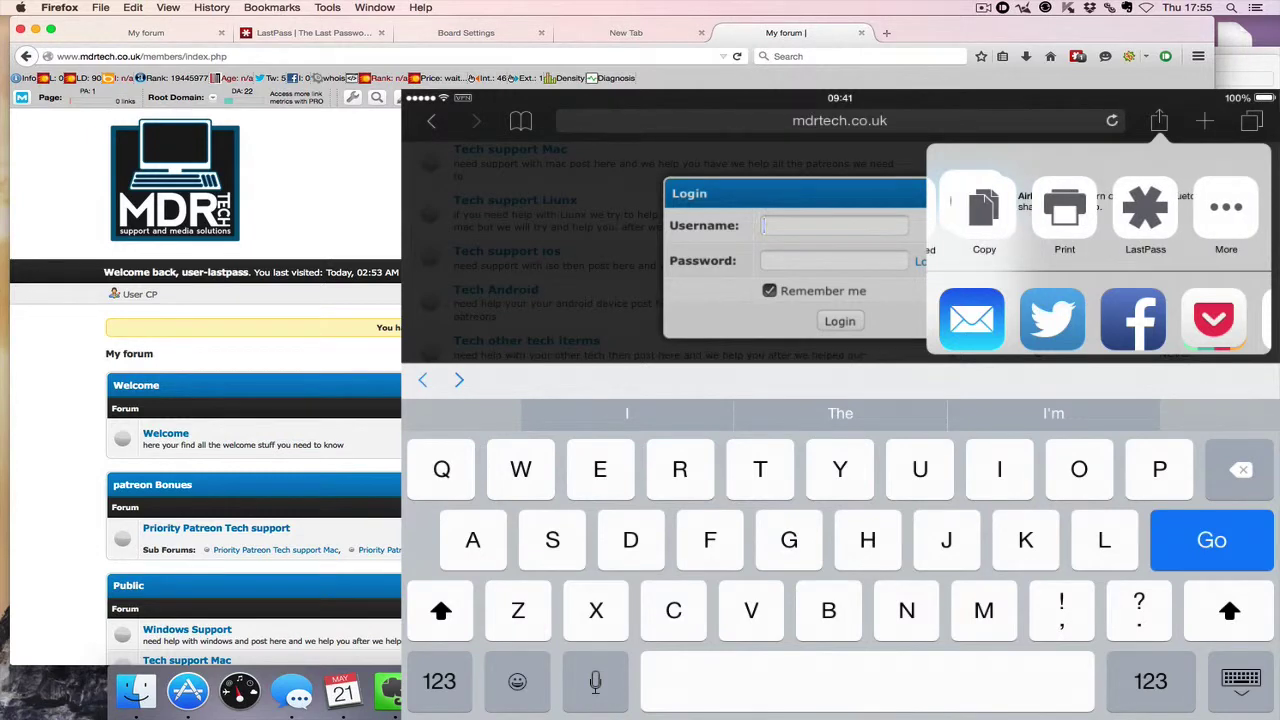
left_click(1145, 210)
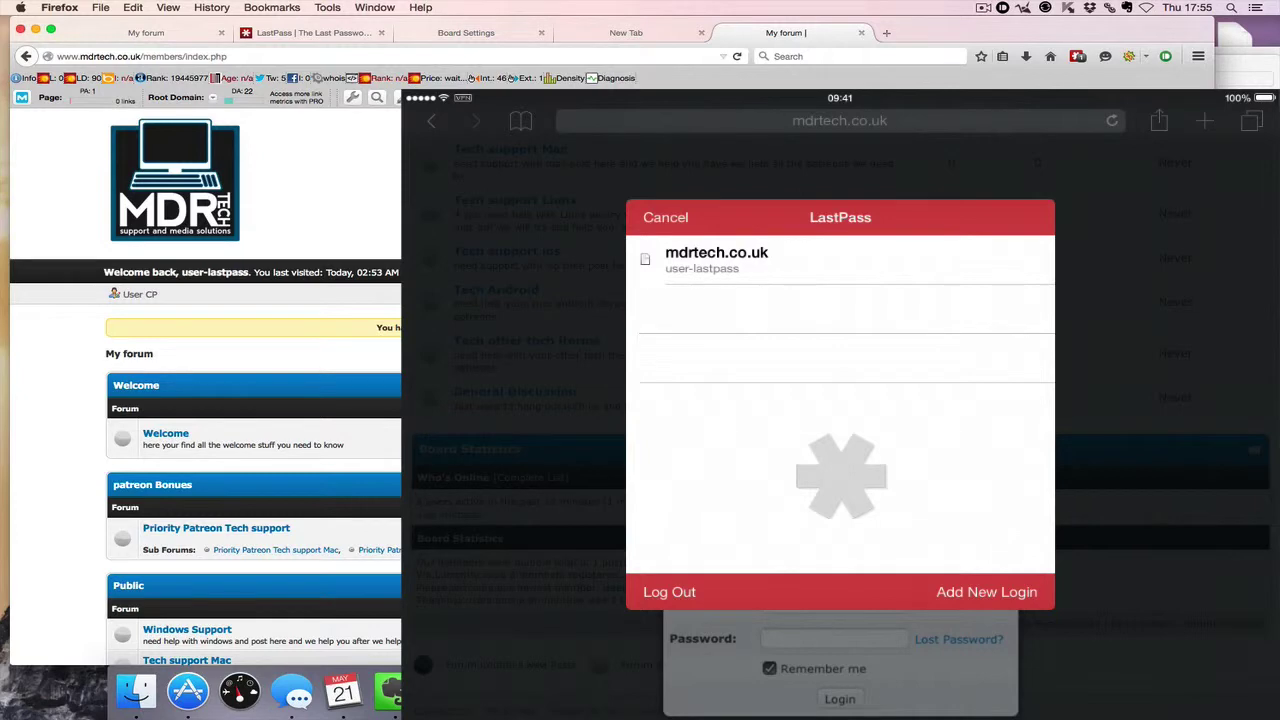
left_click(716, 258)
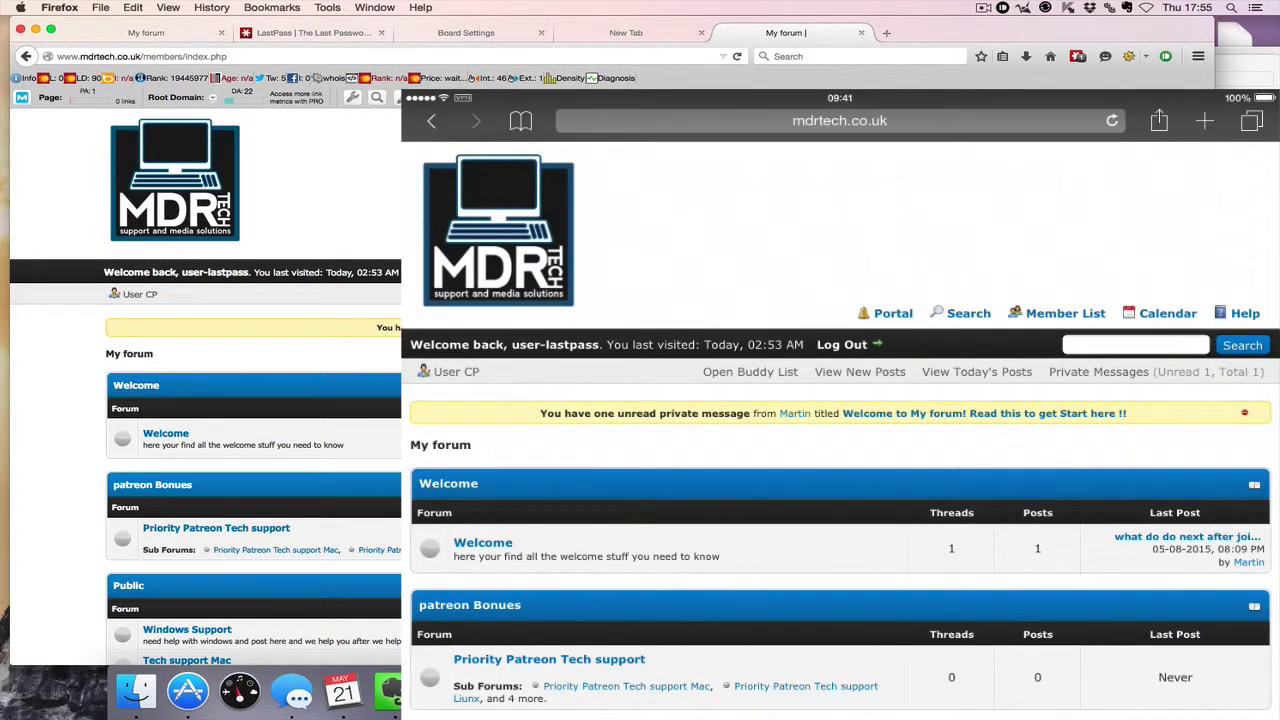
Step: Leave Safari and launch the LastPass app through a Spotlight search for 'las'
key("shift+super+h")
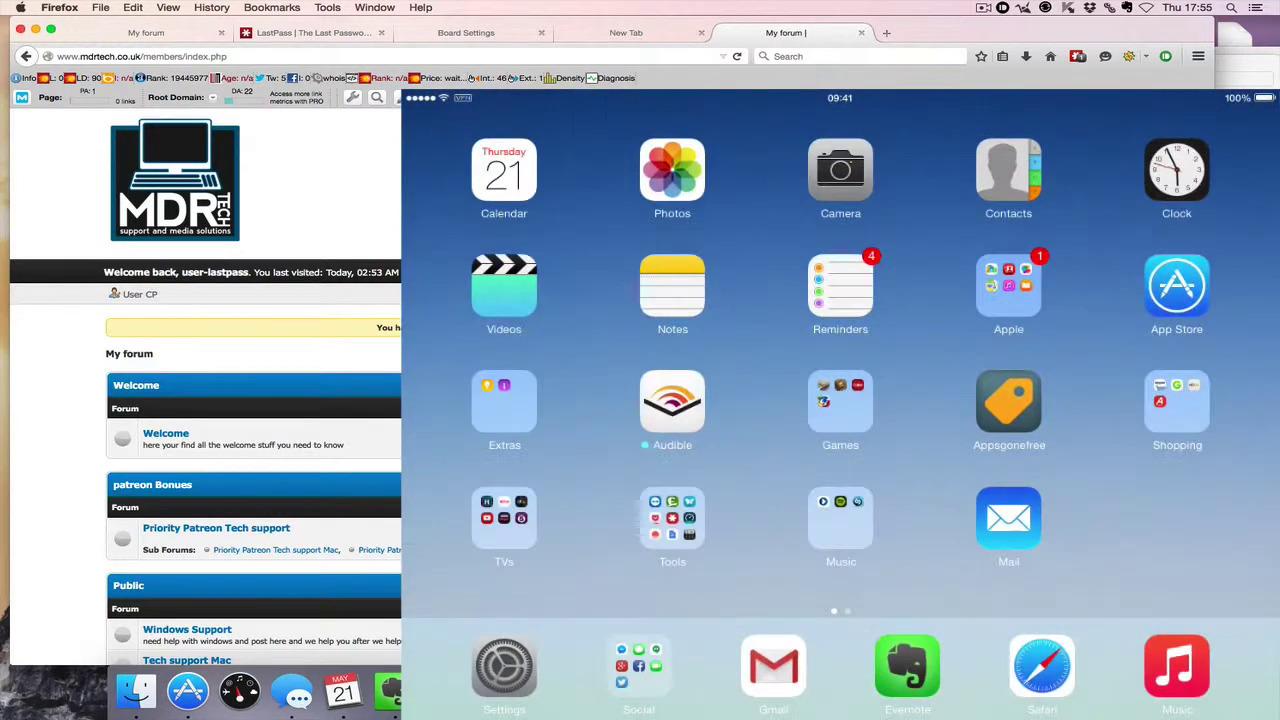
type("las")
key("shift+super+h")
left_click(840, 344)
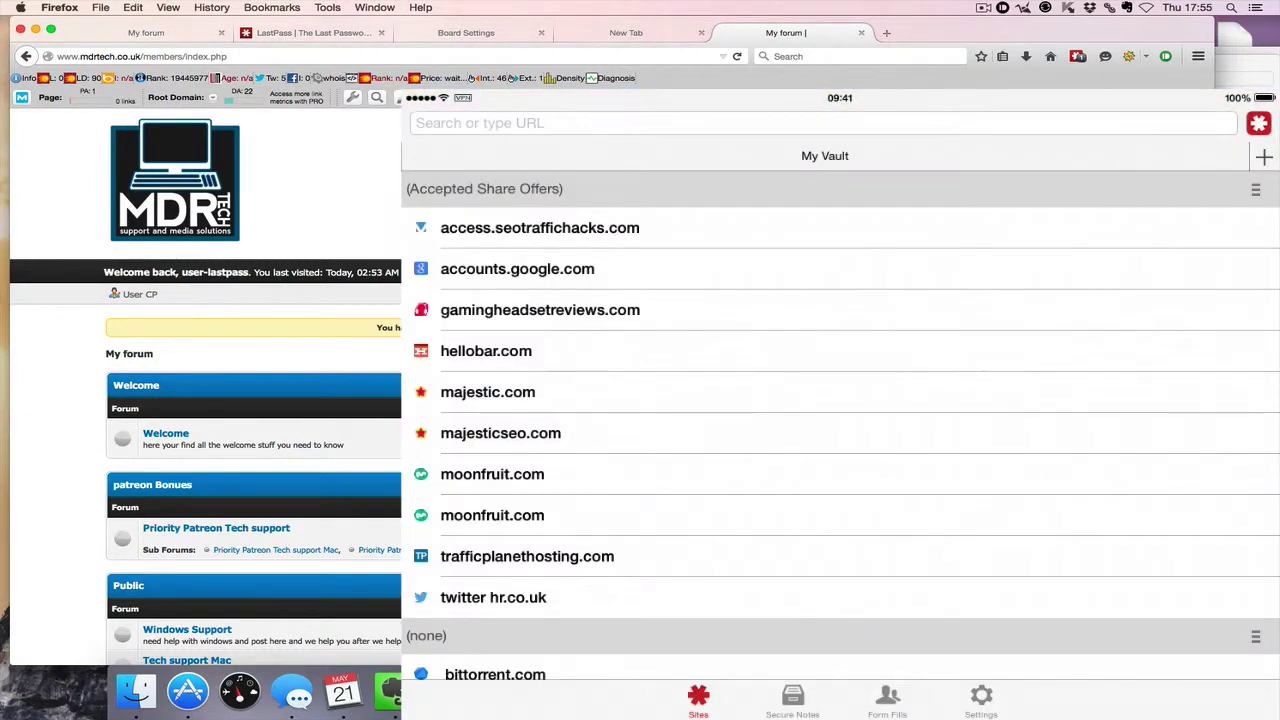
Step: Search the LastPass vault for mdrtech.co.uk/
left_click(816, 123)
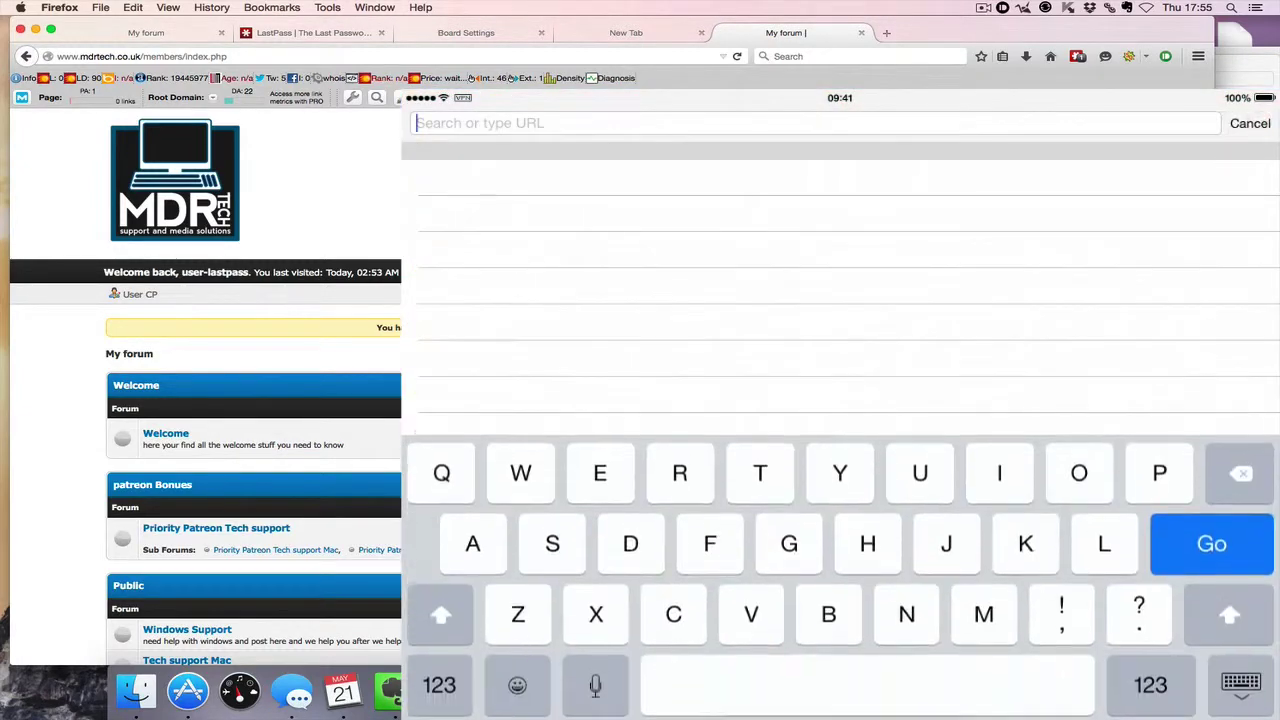
left_click(984, 610)
left_click(630, 540)
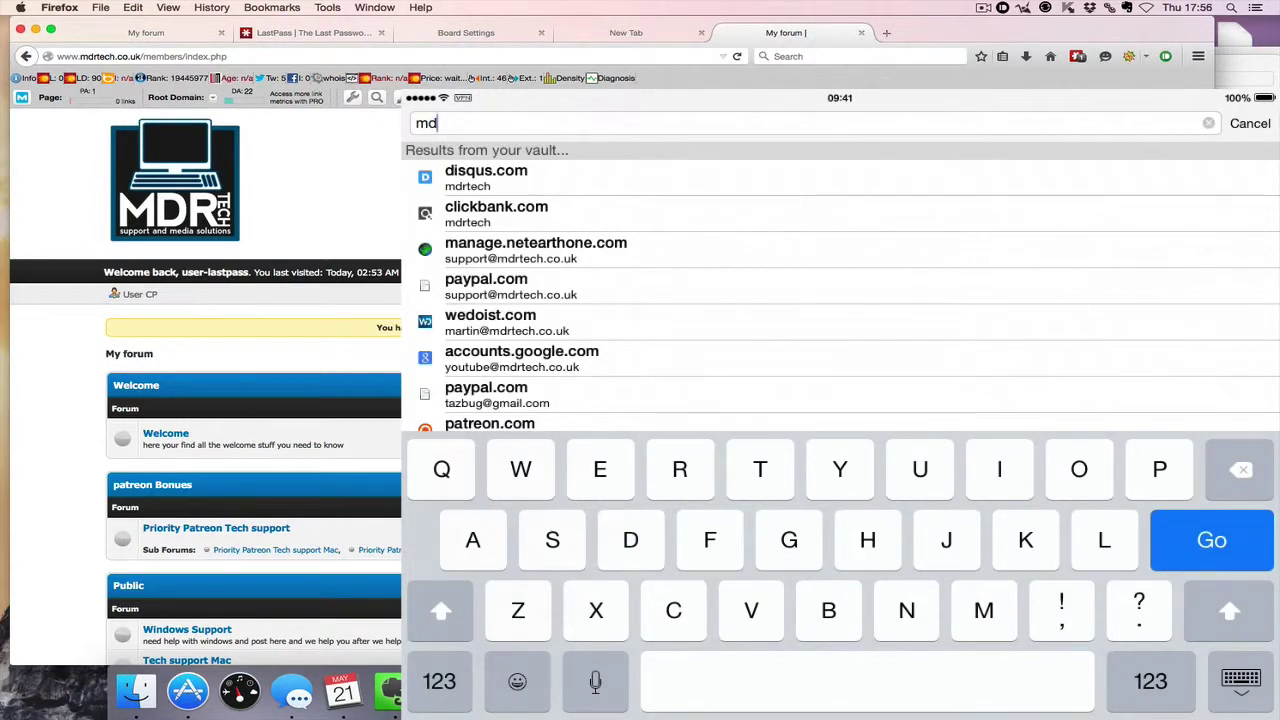
left_click(679, 469)
left_click(760, 469)
left_click(600, 469)
left_click(673, 610)
left_click(868, 540)
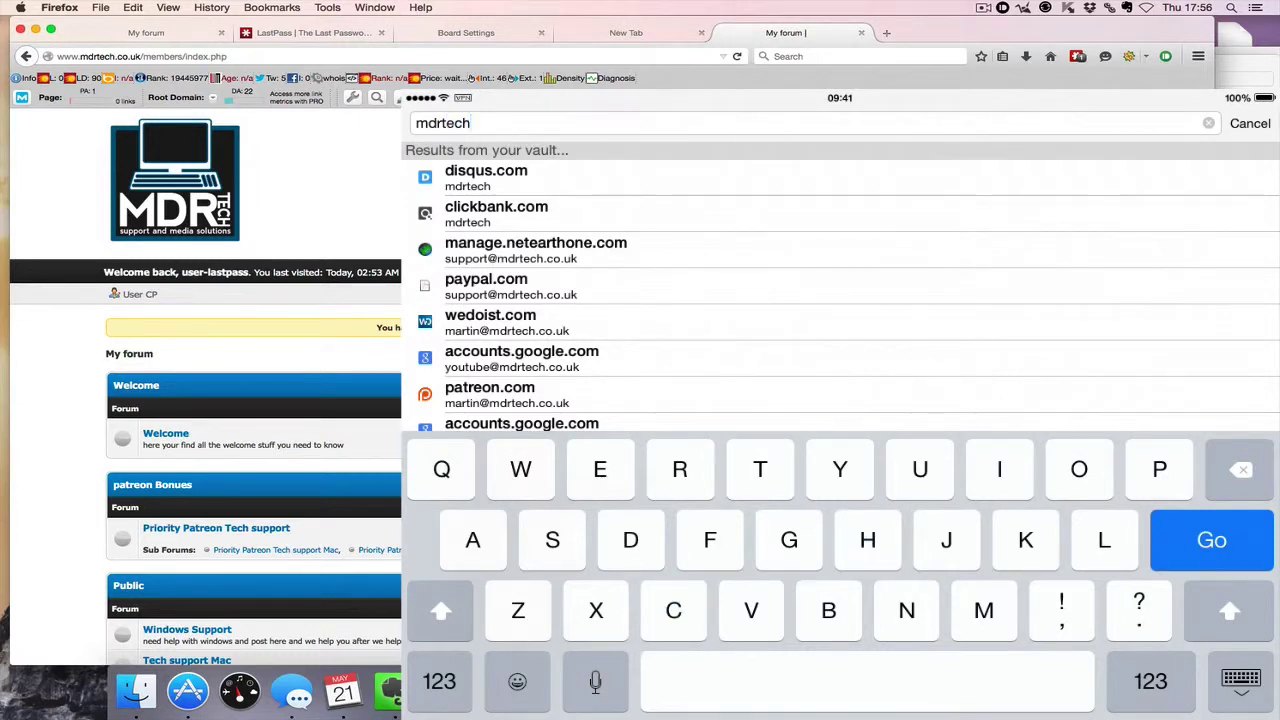
scroll(840, 400, "down", 3)
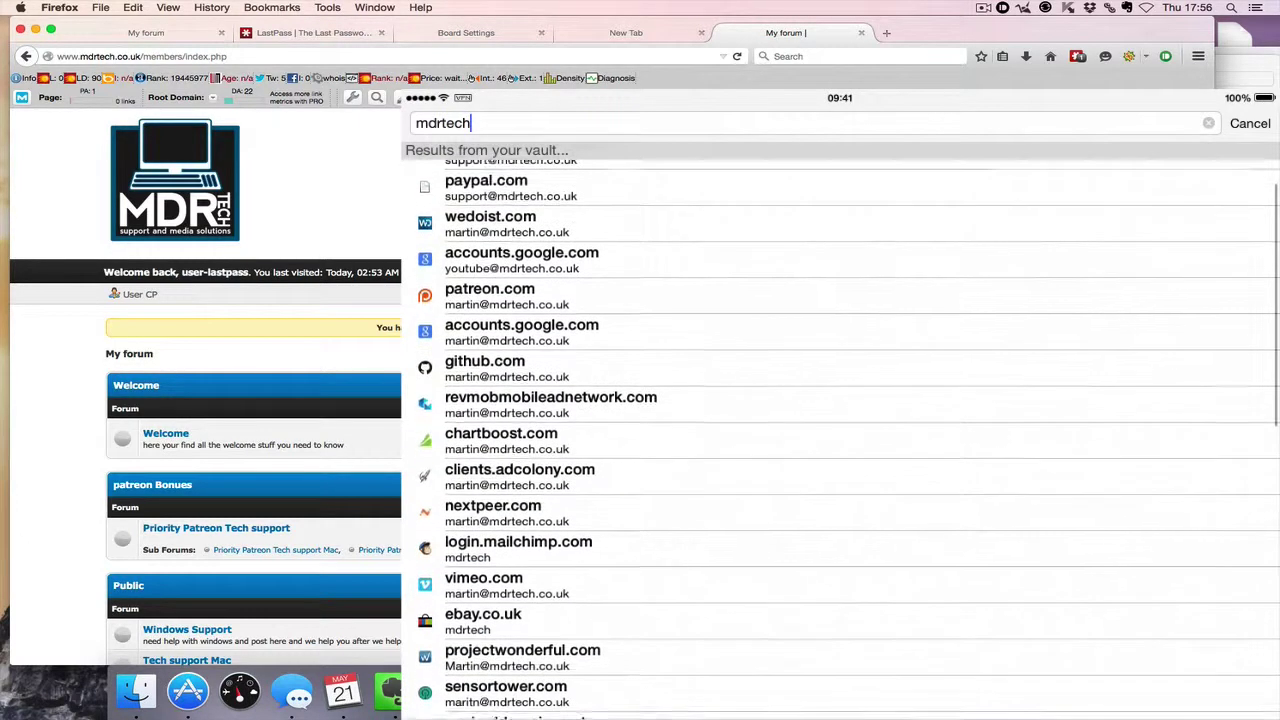
scroll(840, 400, "up", 5)
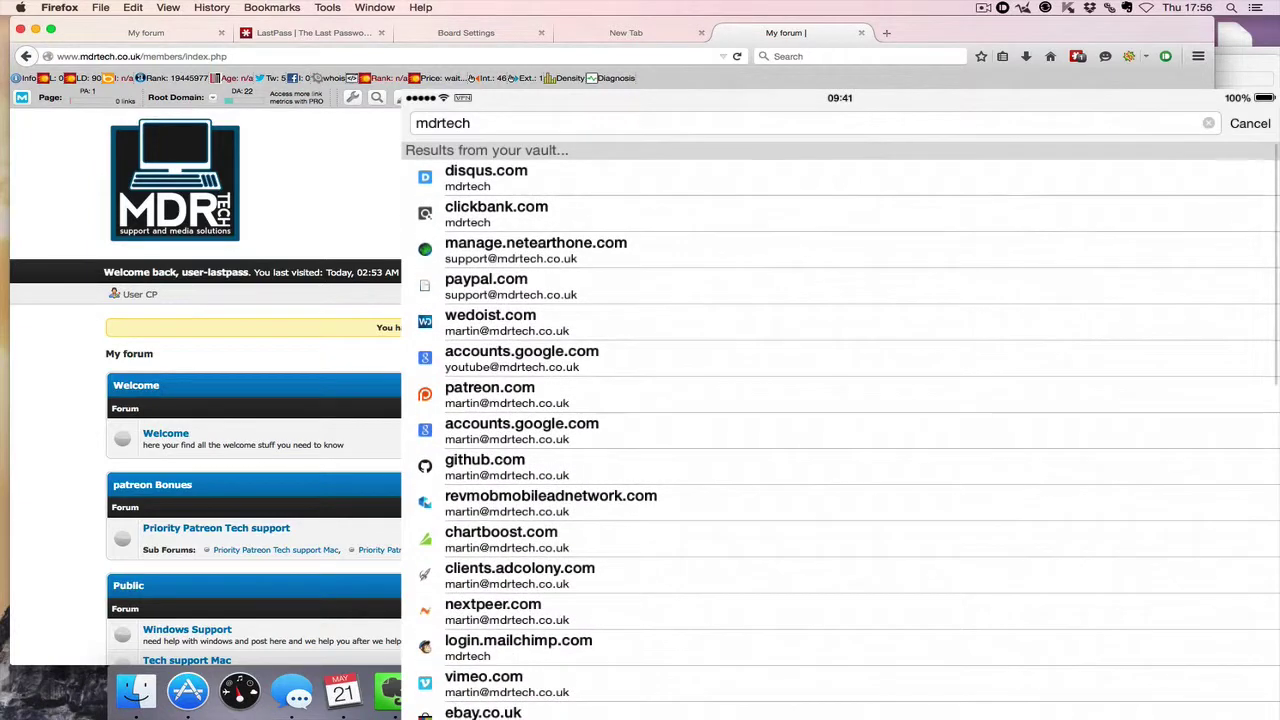
left_click(470, 123)
type(".")
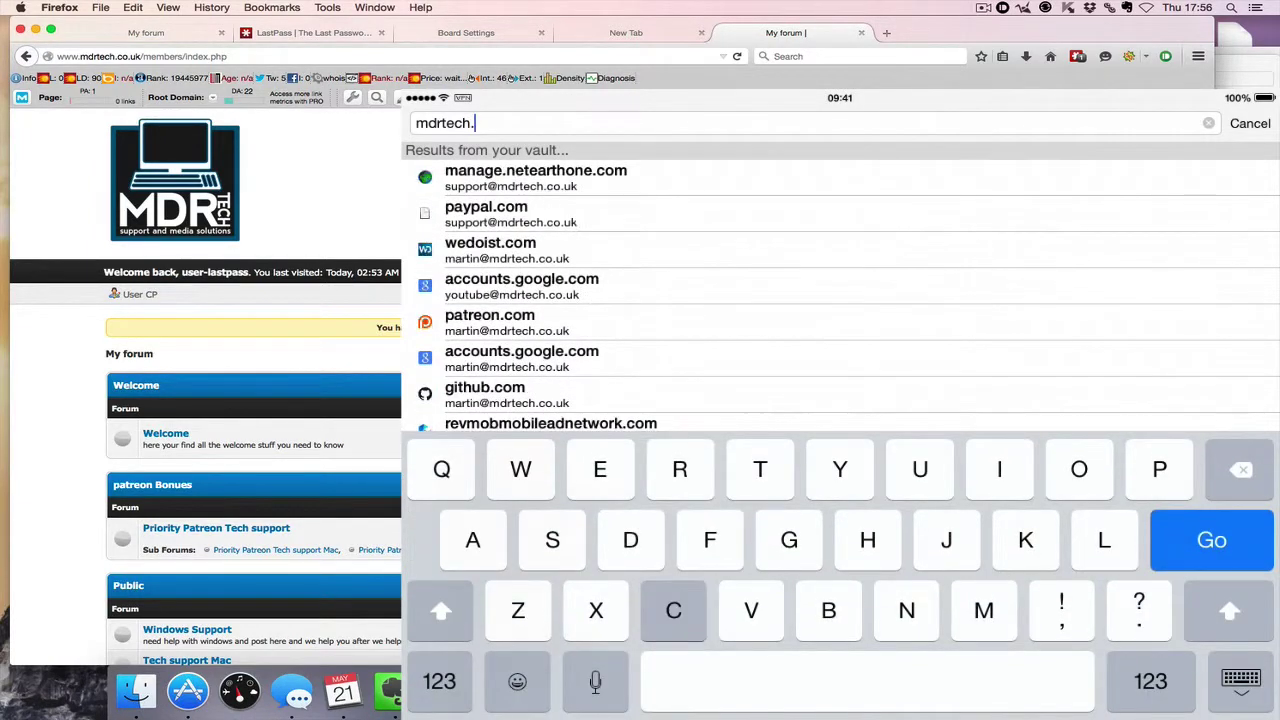
type("co.uk")
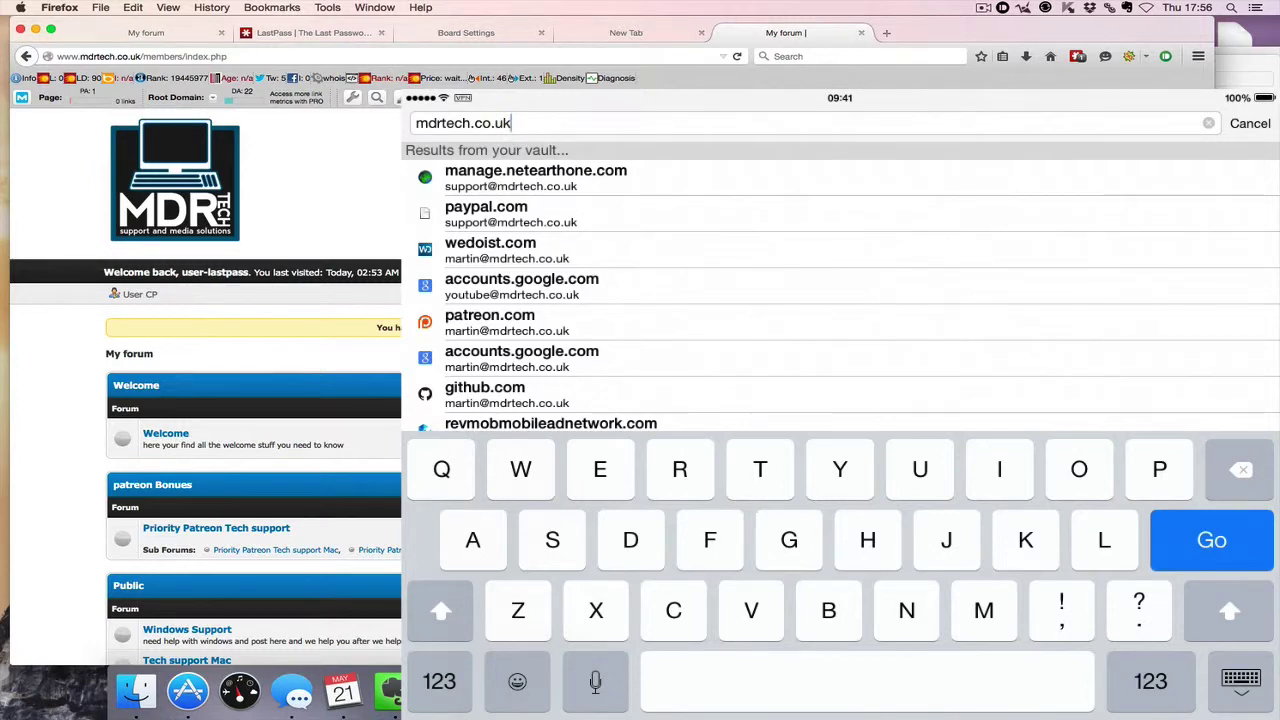
left_click(1150, 681)
type("/")
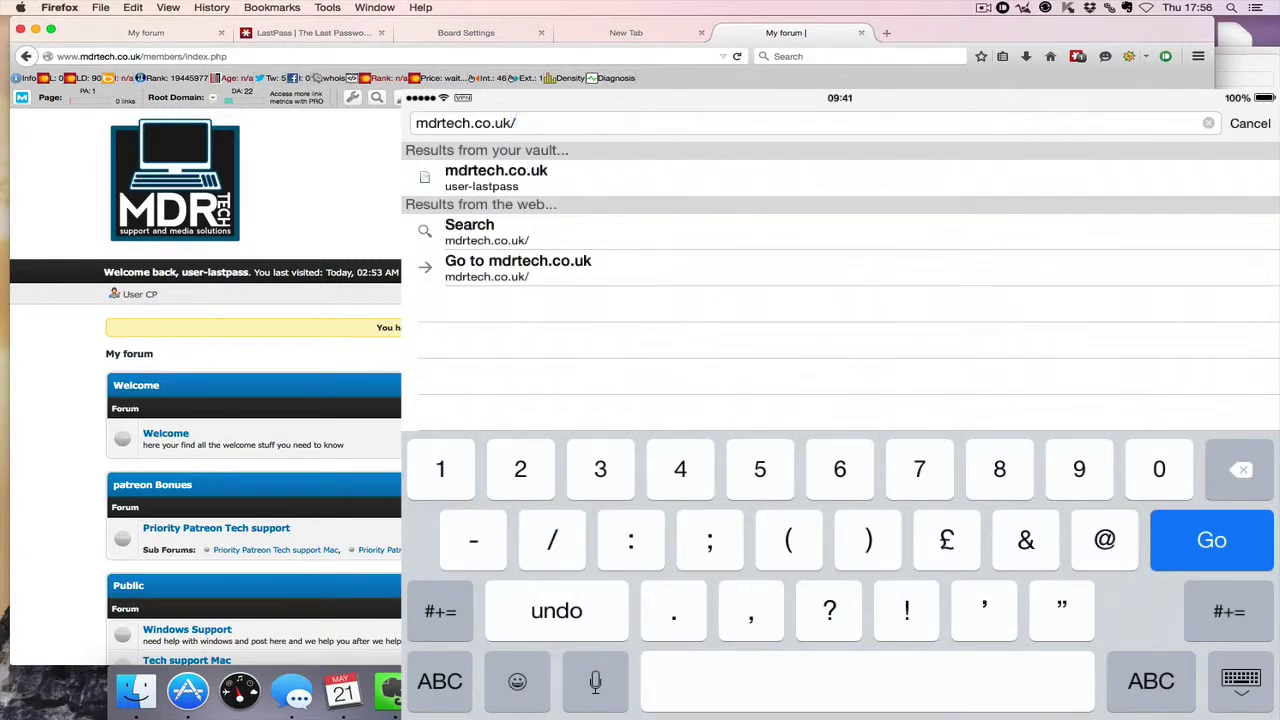
Step: Bring up the action list for the mdrtech.co.uk vault entry
left_click(496, 177)
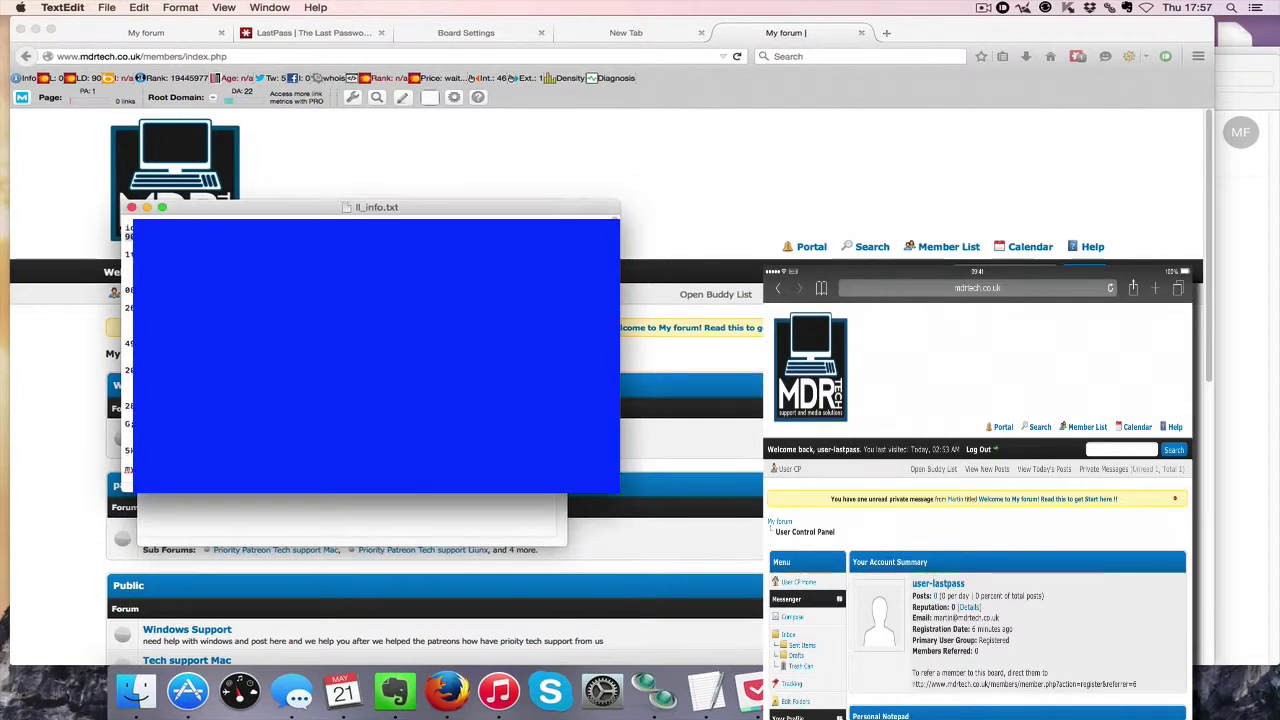
left_click(381, 158)
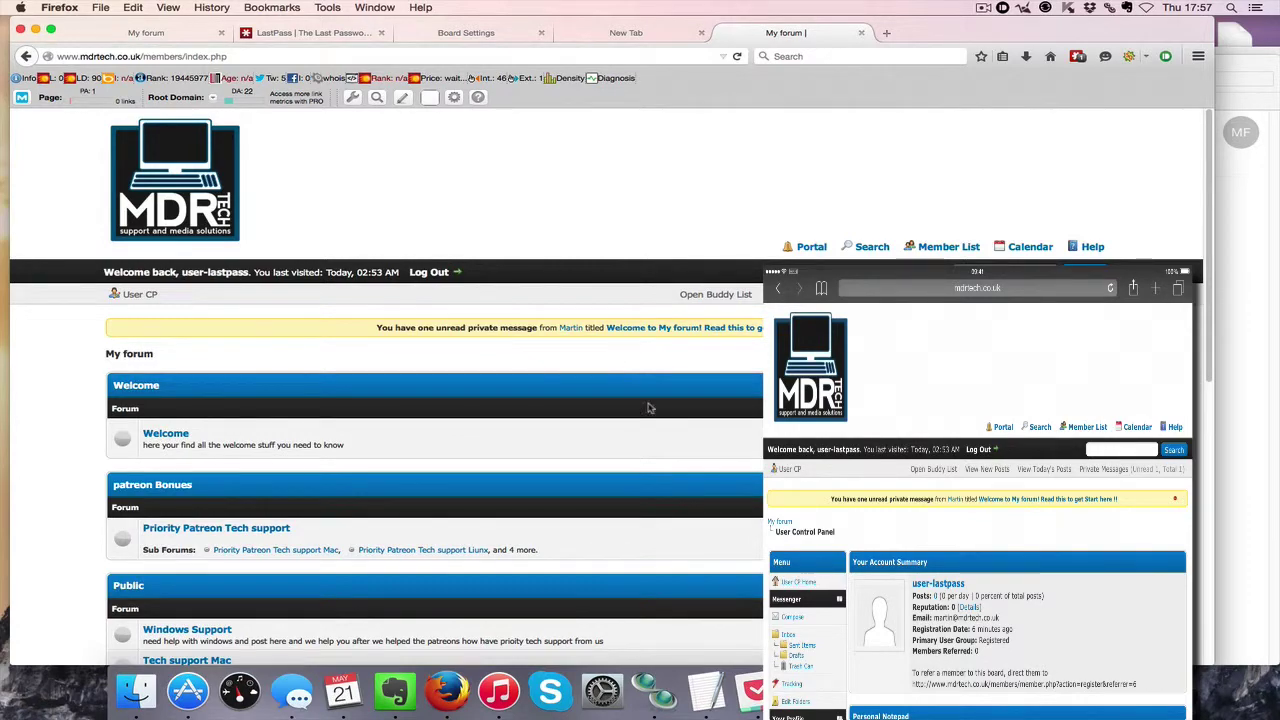
scroll(684, 429, "down", 10)
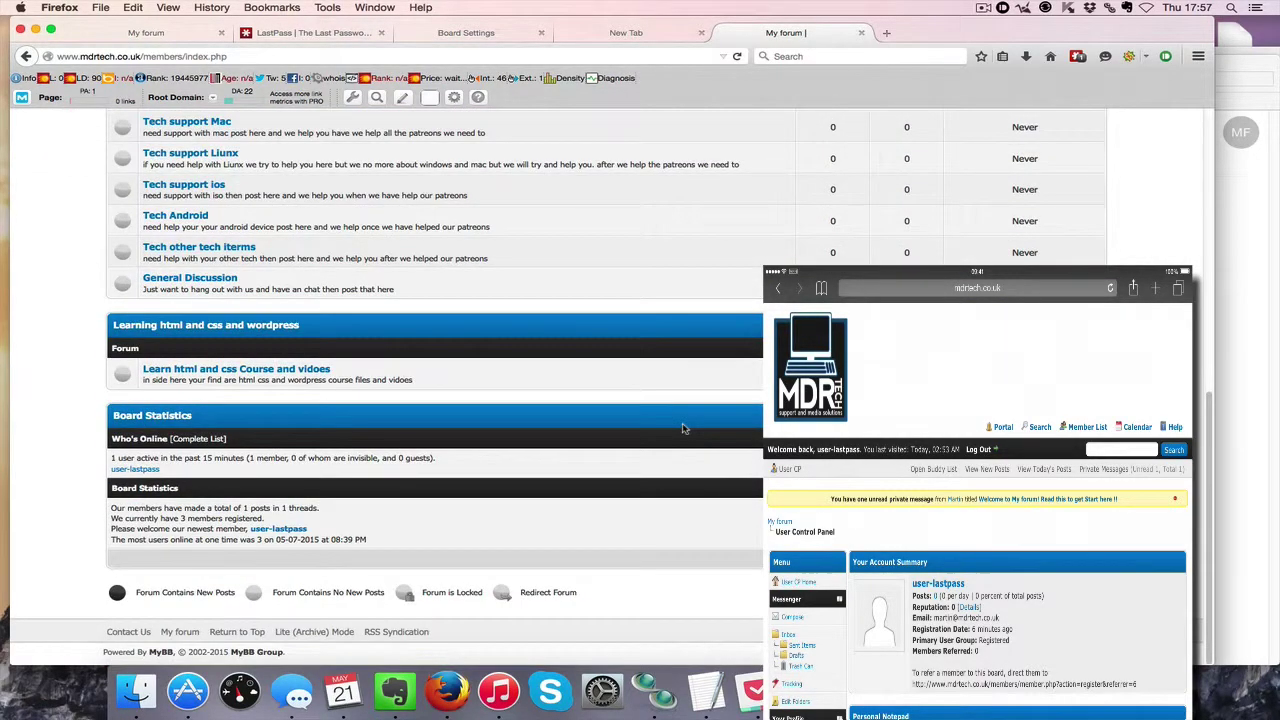
scroll(684, 429, "up", 5)
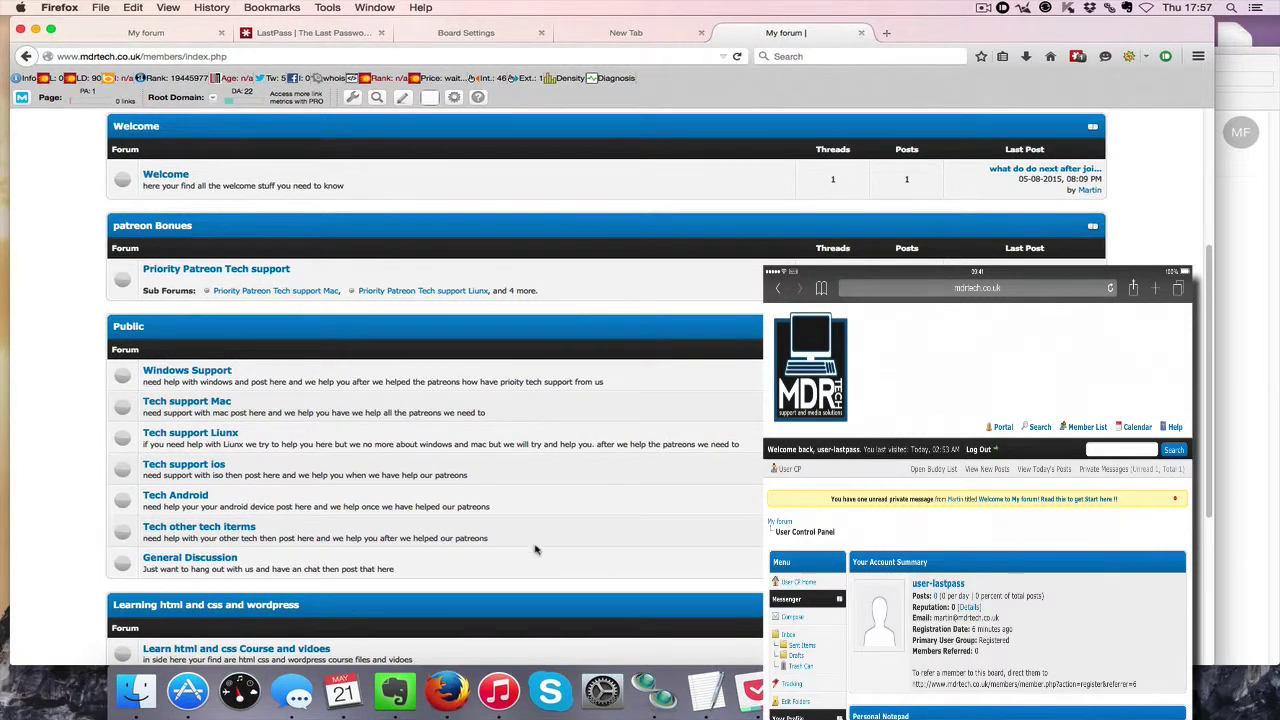
scroll(546, 459, "down", 1)
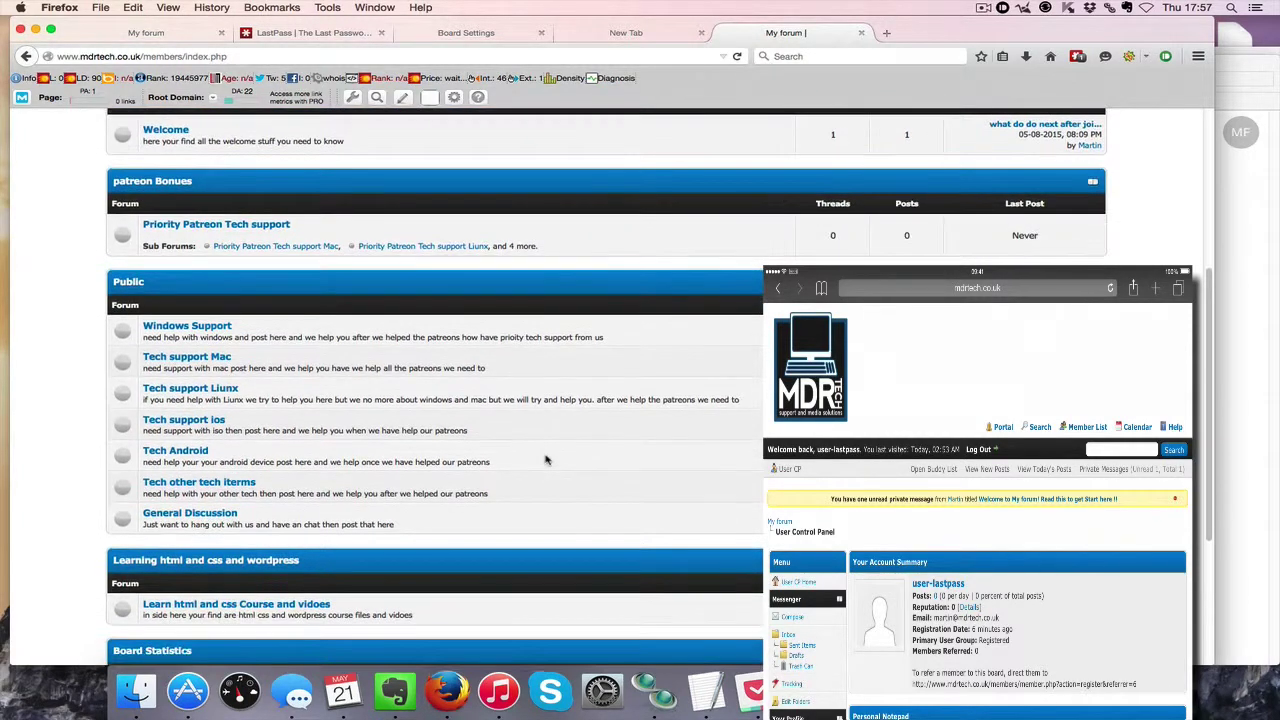
scroll(546, 459, "up", 3)
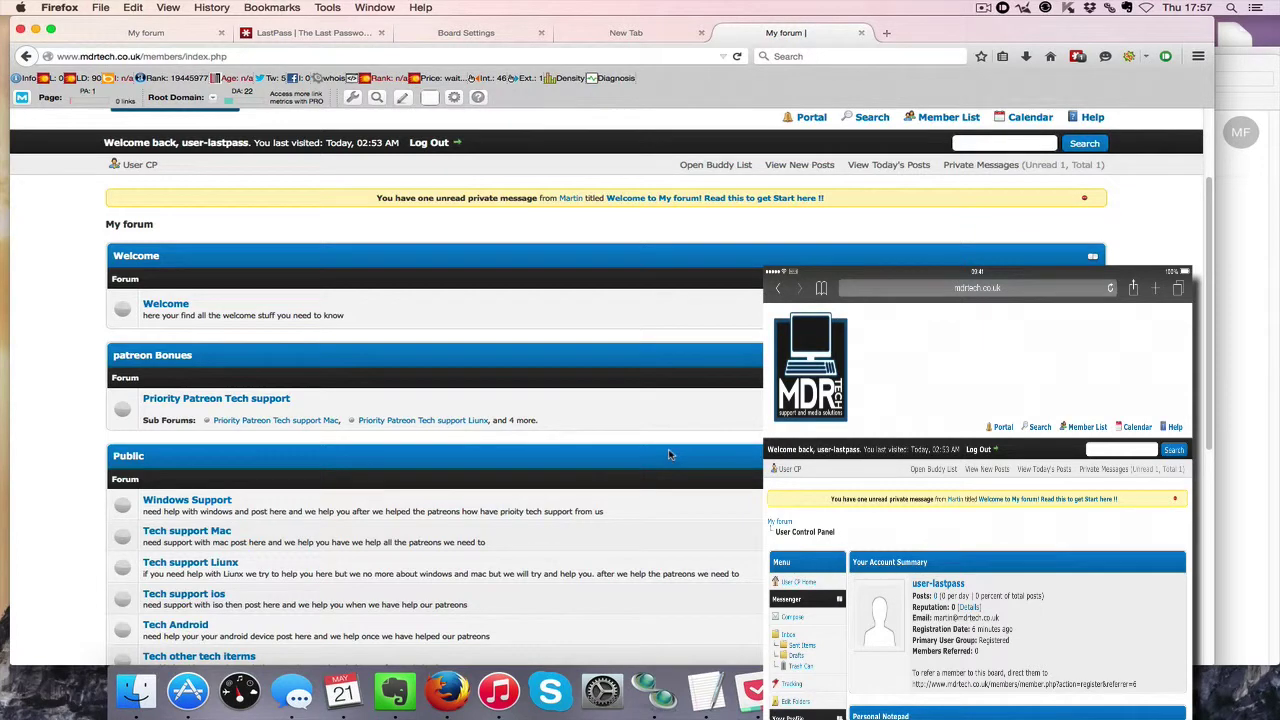
scroll(670, 455, "up", 2)
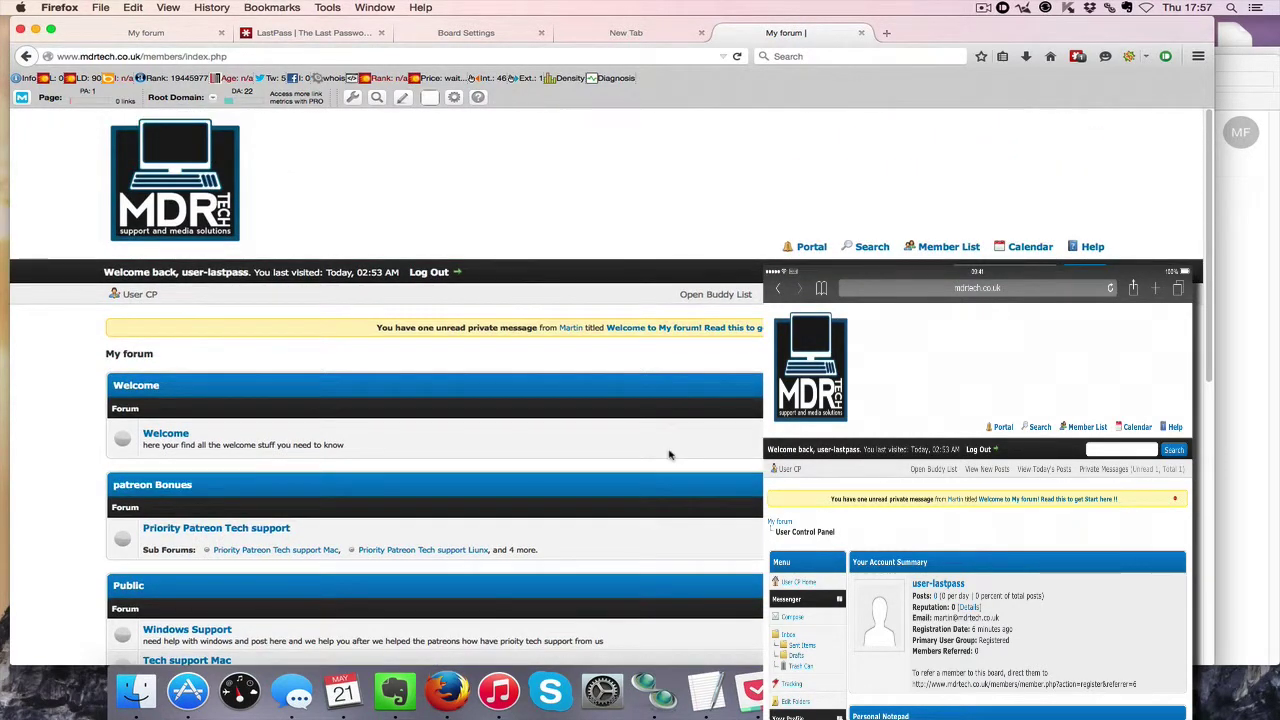